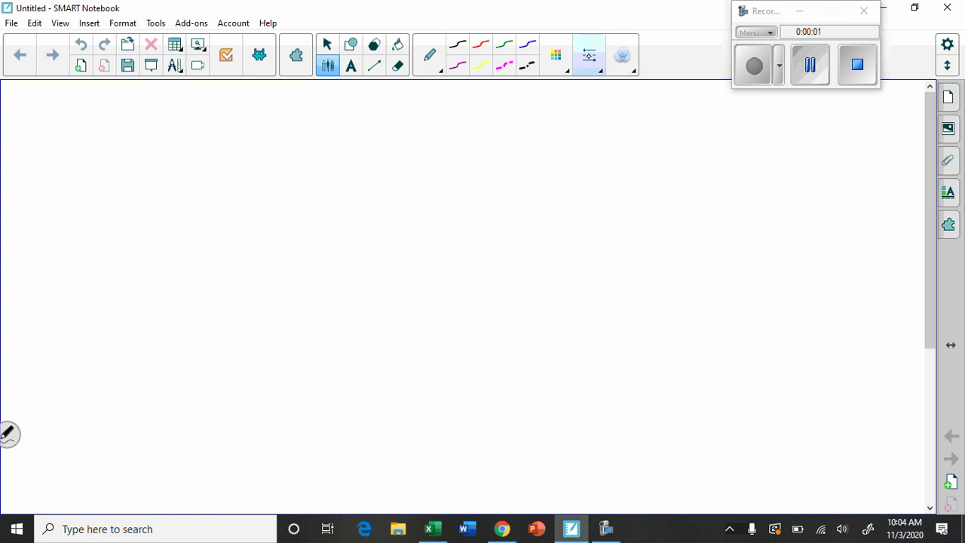
# - Handwrite the title 'Central Nervous System' at the top of the page
pyautogui.moveTo(178, 94)
pyautogui.mouseDown()
pyautogui.moveTo(151, 119)
pyautogui.moveTo(231, 129)
pyautogui.mouseUp()
pyautogui.moveTo(246, 93); pyautogui.dragTo(235, 134)
pyautogui.moveTo(226, 115)
pyautogui.mouseDown()
pyautogui.moveTo(332, 136)
pyautogui.moveTo(406, 103)
pyautogui.moveTo(428, 134)
pyautogui.moveTo(460, 121)
pyautogui.moveTo(583, 134)
pyautogui.mouseUp()
pyautogui.moveTo(657, 101)
pyautogui.mouseDown()
pyautogui.moveTo(630, 102)
pyautogui.moveTo(616, 131)
pyautogui.mouseUp()
pyautogui.moveTo(667, 117); pyautogui.dragTo(684, 160)
pyautogui.moveTo(726, 100)
pyautogui.mouseDown()
pyautogui.moveTo(726, 141)
pyautogui.moveTo(767, 129)
pyautogui.moveTo(801, 137)
pyautogui.mouseUp()
# - Write 'CNS' beneath the title and underline it
pyautogui.moveTo(362, 162)
pyautogui.mouseDown()
pyautogui.moveTo(362, 184)
pyautogui.moveTo(410, 181)
pyautogui.moveTo(411, 160)
pyautogui.mouseUp()
pyautogui.moveTo(462, 162); pyautogui.dragTo(430, 182)
pyautogui.moveTo(337, 190); pyautogui.dragTo(490, 190)
pyautogui.moveTo(110, 233)
pyautogui.mouseDown()
pyautogui.moveTo(110, 264)
pyautogui.moveTo(172, 242)
pyautogui.moveTo(258, 260)
pyautogui.mouseUp()
# - Write 'Brain + spinal' on the line below CNS
pyautogui.moveTo(320, 240)
pyautogui.mouseDown()
pyautogui.moveTo(321, 261)
pyautogui.moveTo(340, 253)
pyautogui.mouseUp()
pyautogui.moveTo(384, 243)
pyautogui.mouseDown()
pyautogui.moveTo(407, 240)
pyautogui.moveTo(378, 259)
pyautogui.mouseUp()
pyautogui.moveTo(416, 259)
pyautogui.mouseDown()
pyautogui.moveTo(418, 288)
pyautogui.moveTo(429, 272)
pyautogui.mouseUp()
pyautogui.moveTo(452, 250)
pyautogui.mouseDown()
pyautogui.moveTo(457, 261)
pyautogui.moveTo(482, 262)
pyautogui.mouseUp()
pyautogui.moveTo(482, 253); pyautogui.dragTo(517, 264)
pyautogui.moveTo(517, 260)
pyautogui.mouseDown()
pyautogui.moveTo(556, 223)
pyautogui.moveTo(559, 264)
pyautogui.mouseUp()
# - Finish the line with 'chord.' so it reads 'Brain + spinal chord.'
pyautogui.moveTo(630, 252); pyautogui.dragTo(630, 268)
pyautogui.moveTo(640, 223)
pyautogui.mouseDown()
pyautogui.moveTo(634, 265)
pyautogui.moveTo(684, 256)
pyautogui.moveTo(699, 268)
pyautogui.mouseUp()
pyautogui.moveTo(711, 254); pyautogui.dragTo(737, 254)
pyautogui.moveTo(743, 253)
pyautogui.mouseDown()
pyautogui.moveTo(749, 229)
pyautogui.moveTo(751, 265)
pyautogui.mouseUp()
pyautogui.click(756, 262)
pyautogui.scroll(-1, 931, 220)
pyautogui.scroll(1, 931, 220)
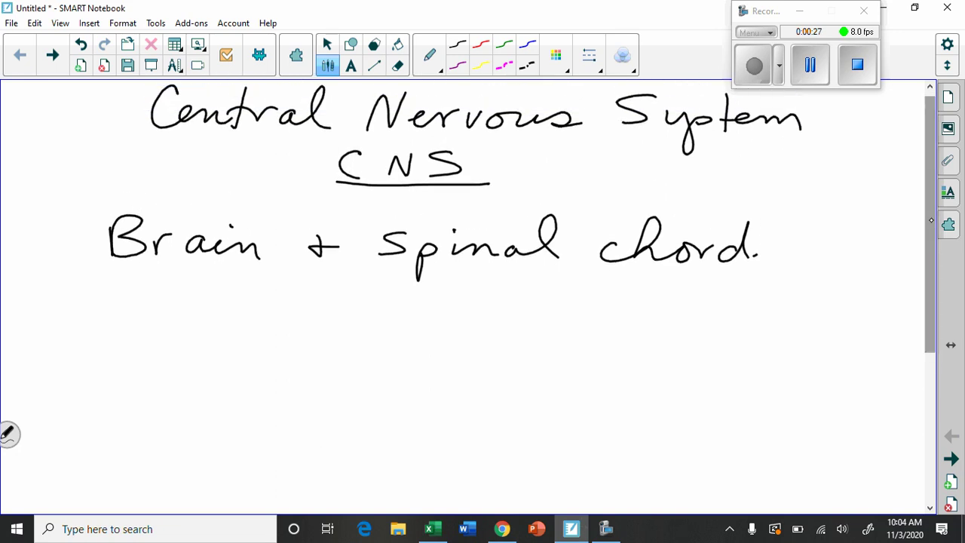
pyautogui.click(754, 64)
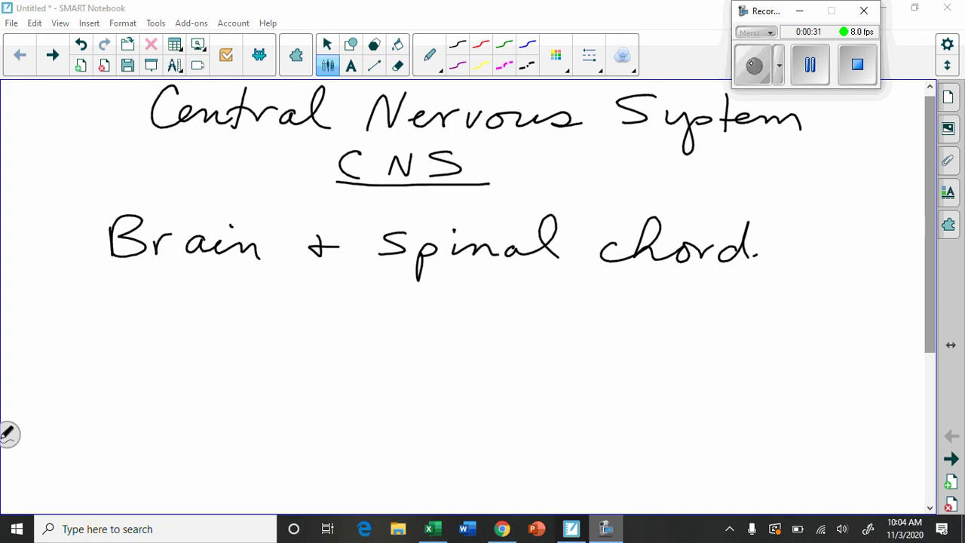
# - Scroll to empty space and select the black pen preset, reviewing its line options
pyautogui.moveTo(927, 283); pyautogui.dragTo(927, 378)
pyautogui.click(457, 44)
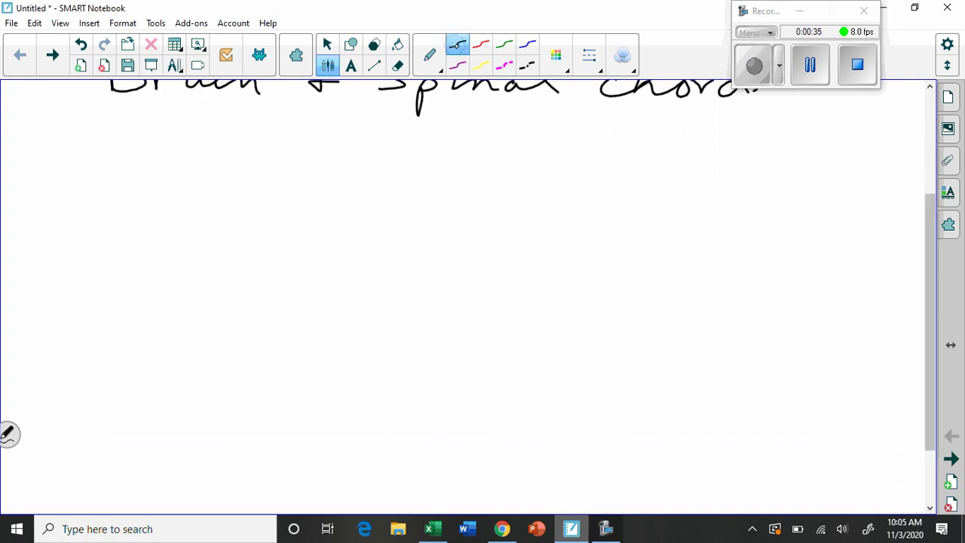
pyautogui.click(586, 54)
pyautogui.click(555, 55)
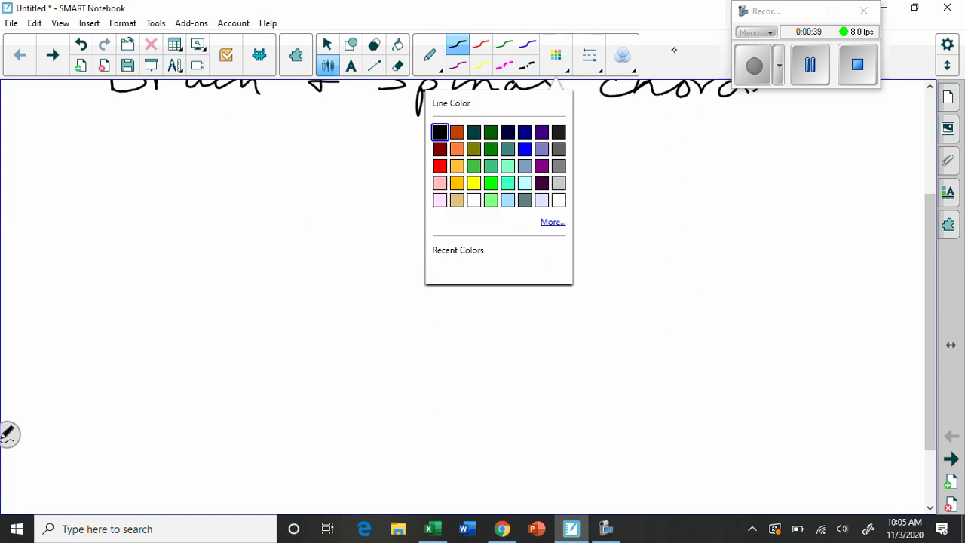
pyautogui.click(588, 54)
pyautogui.click(588, 55)
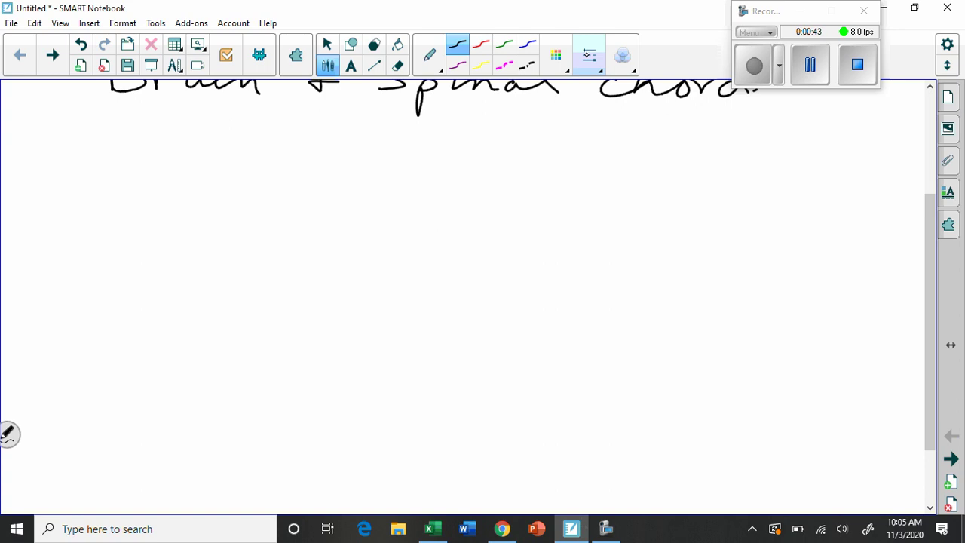
# - Write an underlined 'front' label at right and 'Back' at left, then begin the brain outline
pyautogui.moveTo(870, 118); pyautogui.dragTo(843, 145)
pyautogui.moveTo(838, 133); pyautogui.dragTo(882, 160)
pyautogui.moveTo(893, 164)
pyautogui.mouseDown()
pyautogui.moveTo(912, 142)
pyautogui.moveTo(912, 161)
pyautogui.mouseUp()
pyautogui.moveTo(825, 136); pyautogui.dragTo(893, 179)
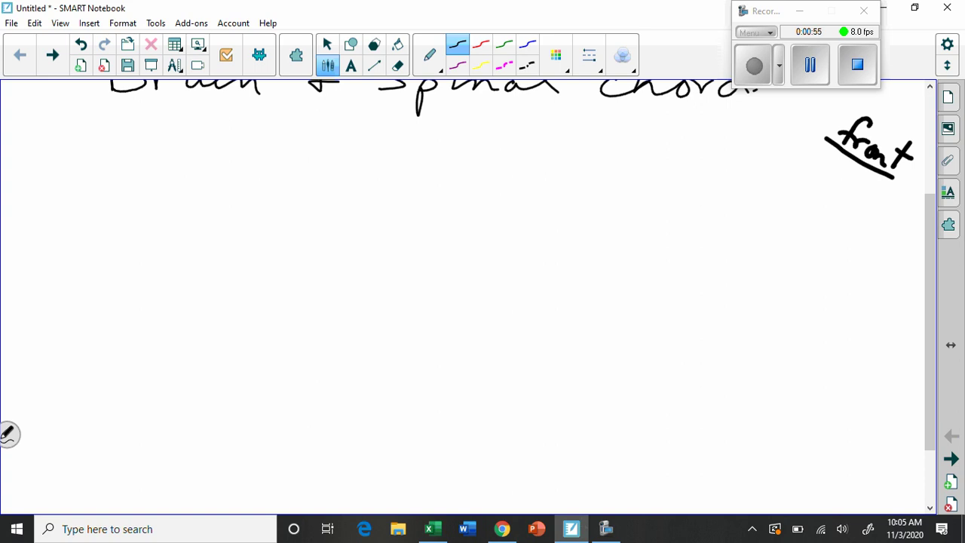
pyautogui.moveTo(22, 169)
pyautogui.mouseDown()
pyautogui.moveTo(14, 180)
pyautogui.moveTo(89, 131)
pyautogui.mouseUp()
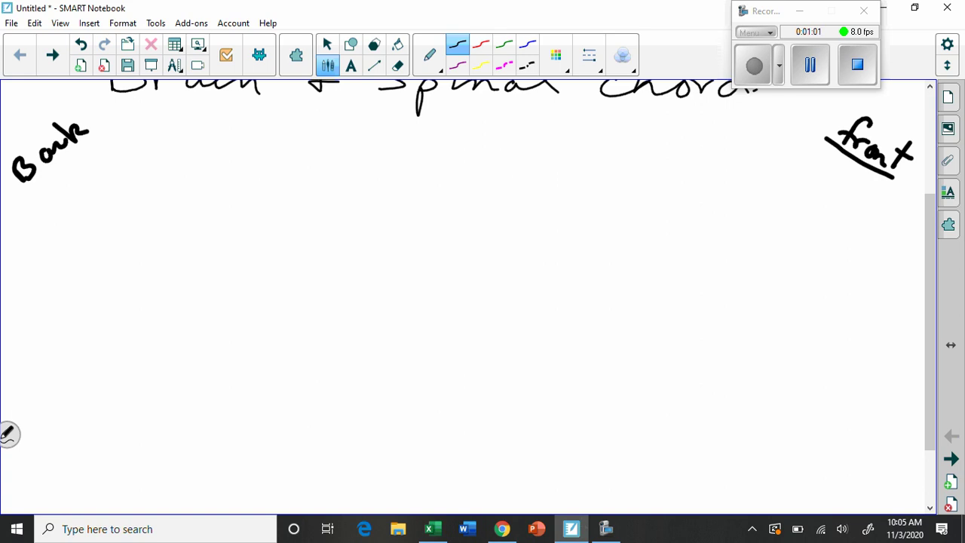
pyautogui.moveTo(602, 333)
pyautogui.mouseDown()
pyautogui.moveTo(648, 362)
pyautogui.moveTo(719, 340)
pyautogui.moveTo(755, 291)
pyautogui.moveTo(761, 237)
pyautogui.moveTo(705, 181)
pyautogui.moveTo(629, 156)
pyautogui.moveTo(457, 149)
pyautogui.moveTo(384, 151)
pyautogui.moveTo(306, 181)
pyautogui.moveTo(271, 242)
pyautogui.moveTo(280, 296)
pyautogui.moveTo(335, 339)
pyautogui.moveTo(375, 341)
pyautogui.moveTo(433, 301)
pyautogui.moveTo(481, 292)
pyautogui.mouseUp()
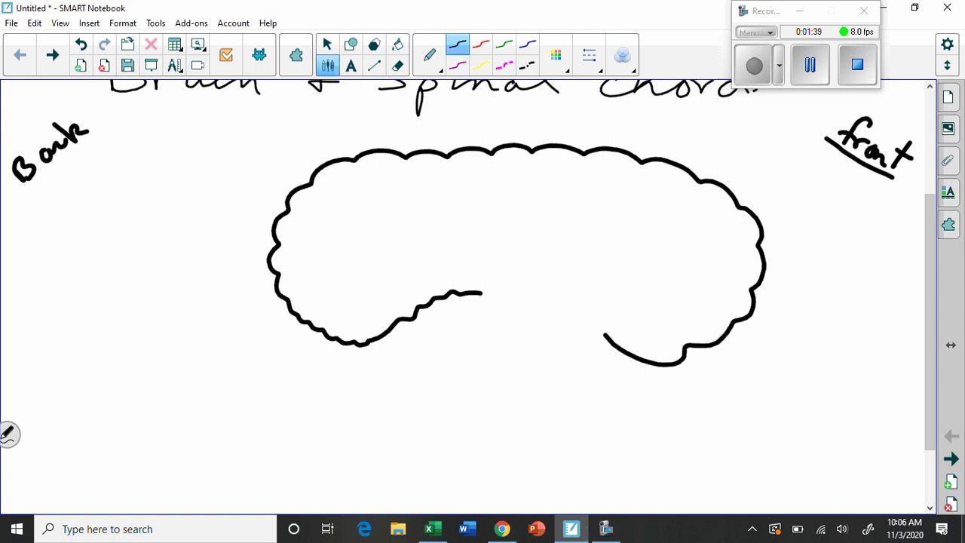
# - With the blue pen, draw a double-lined hook-shaped band inside the brain with a downward tail
pyautogui.click(527, 45)
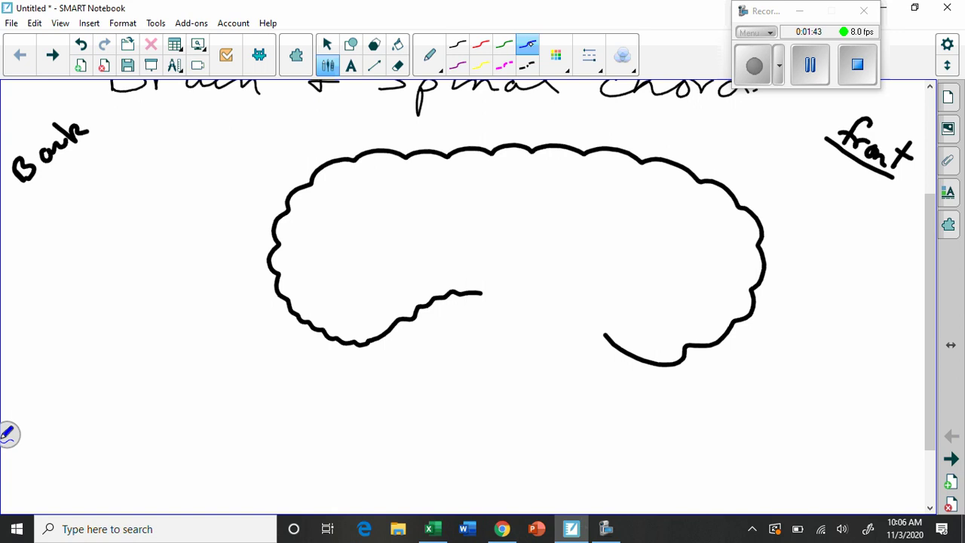
pyautogui.moveTo(431, 274)
pyautogui.mouseDown()
pyautogui.moveTo(445, 242)
pyautogui.moveTo(494, 228)
pyautogui.moveTo(589, 235)
pyautogui.moveTo(619, 259)
pyautogui.mouseUp()
pyautogui.click(753, 66)
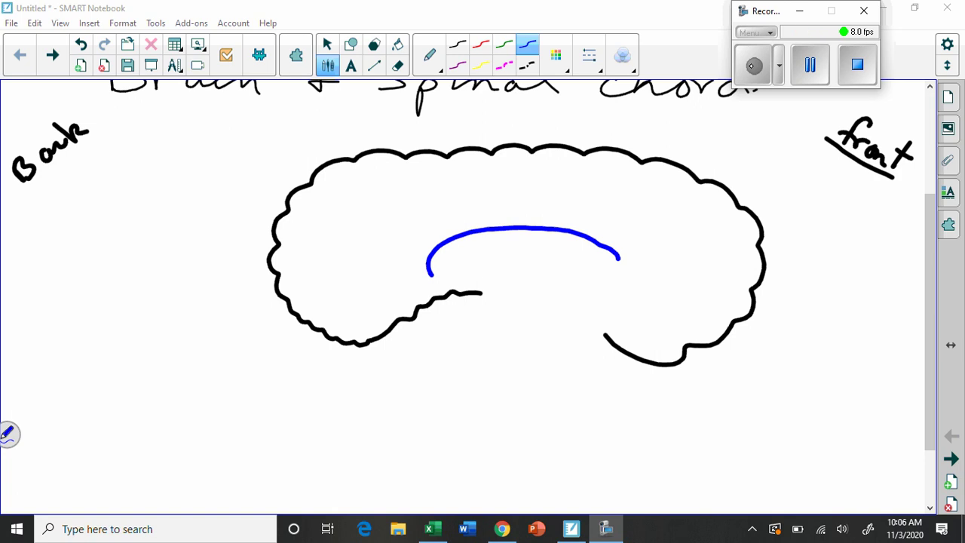
pyautogui.moveTo(619, 257)
pyautogui.mouseDown()
pyautogui.moveTo(620, 291)
pyautogui.moveTo(586, 293)
pyautogui.moveTo(577, 312)
pyautogui.moveTo(590, 342)
pyautogui.mouseUp()
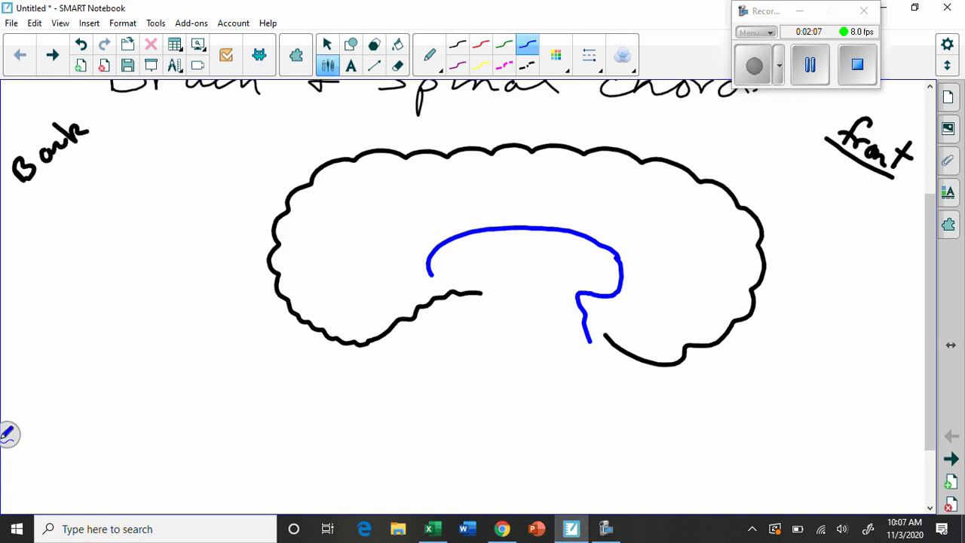
pyautogui.moveTo(433, 274)
pyautogui.mouseDown()
pyautogui.moveTo(451, 276)
pyautogui.moveTo(471, 251)
pyautogui.moveTo(518, 244)
pyautogui.moveTo(574, 249)
pyautogui.moveTo(589, 277)
pyautogui.moveTo(567, 283)
pyautogui.mouseUp()
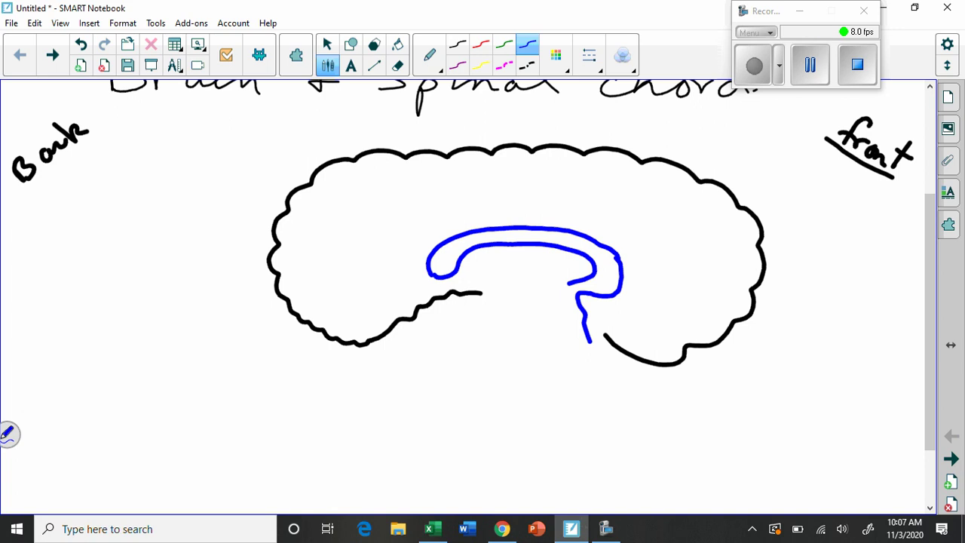
pyautogui.moveTo(567, 285); pyautogui.dragTo(581, 326)
# - Switch to blue crayon, erase the grey test scribble, and shade the whole blue band
pyautogui.click(430, 54)
pyautogui.click(343, 101)
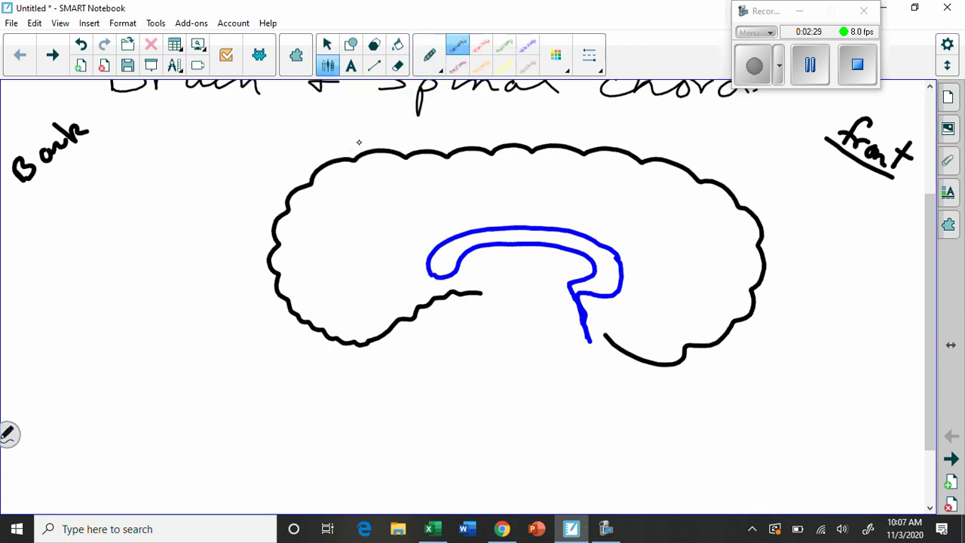
pyautogui.moveTo(452, 243)
pyautogui.mouseDown()
pyautogui.moveTo(493, 236)
pyautogui.moveTo(460, 246)
pyautogui.moveTo(483, 236)
pyautogui.mouseUp()
pyautogui.click(527, 44)
pyautogui.click(397, 66)
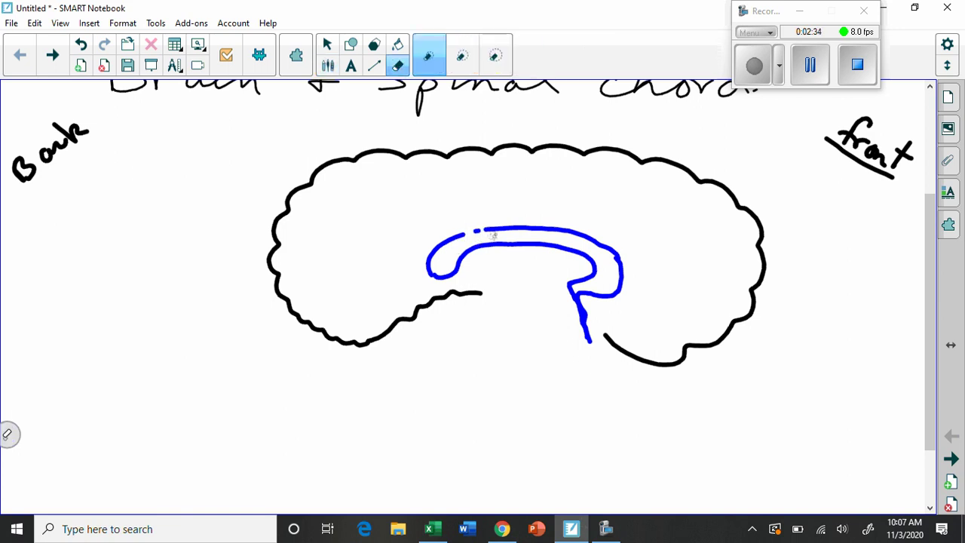
pyautogui.click(329, 65)
pyautogui.moveTo(493, 236)
pyautogui.mouseDown()
pyautogui.moveTo(469, 233)
pyautogui.moveTo(482, 231)
pyautogui.moveTo(438, 266)
pyautogui.moveTo(459, 245)
pyautogui.moveTo(558, 237)
pyautogui.moveTo(587, 242)
pyautogui.moveTo(606, 268)
pyautogui.moveTo(594, 286)
pyautogui.moveTo(608, 273)
pyautogui.moveTo(595, 249)
pyautogui.moveTo(551, 239)
pyautogui.mouseUp()
pyautogui.moveTo(610, 281)
pyautogui.mouseDown()
pyautogui.moveTo(603, 253)
pyautogui.moveTo(452, 249)
pyautogui.moveTo(444, 260)
pyautogui.mouseUp()
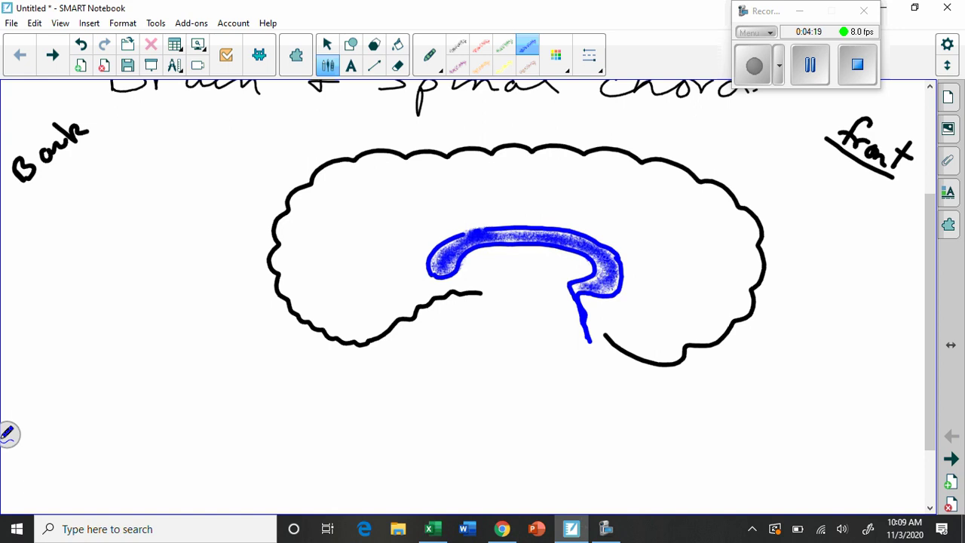
# - Return the pen type to Pen and select the red preset
pyautogui.click(429, 55)
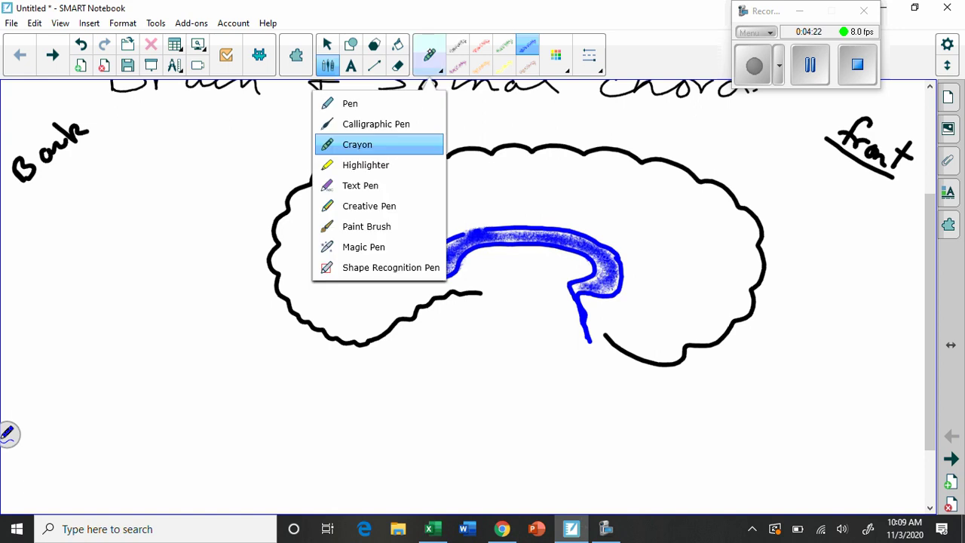
pyautogui.click(349, 104)
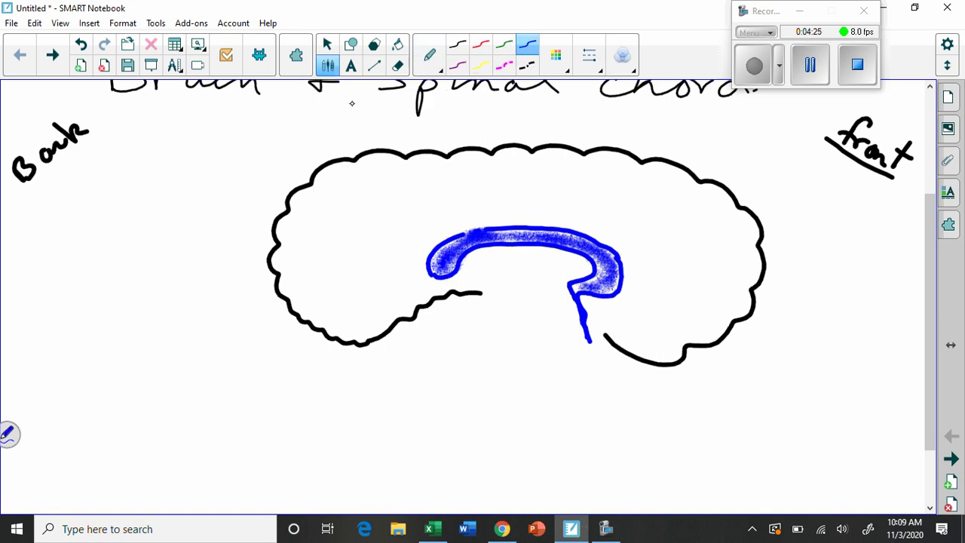
pyautogui.click(481, 44)
pyautogui.click(588, 55)
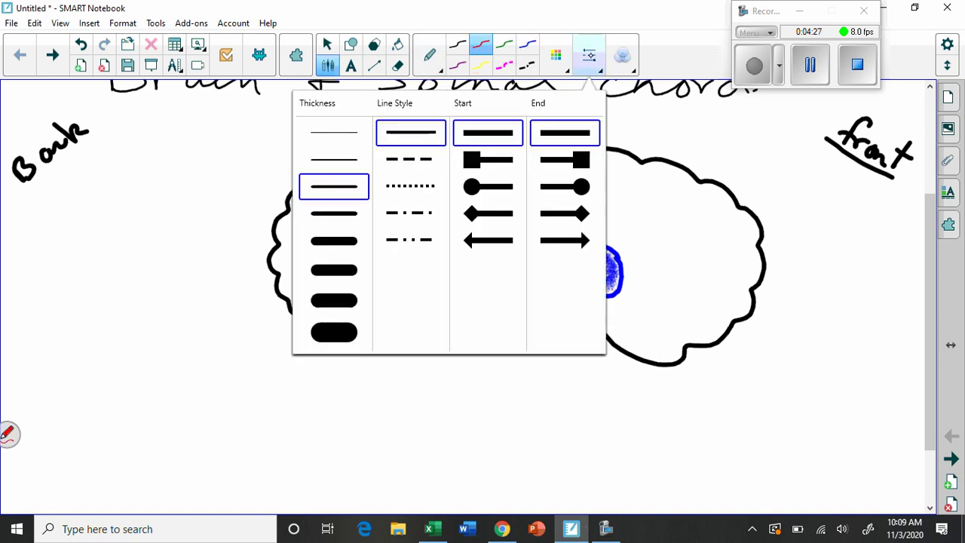
pyautogui.click(589, 55)
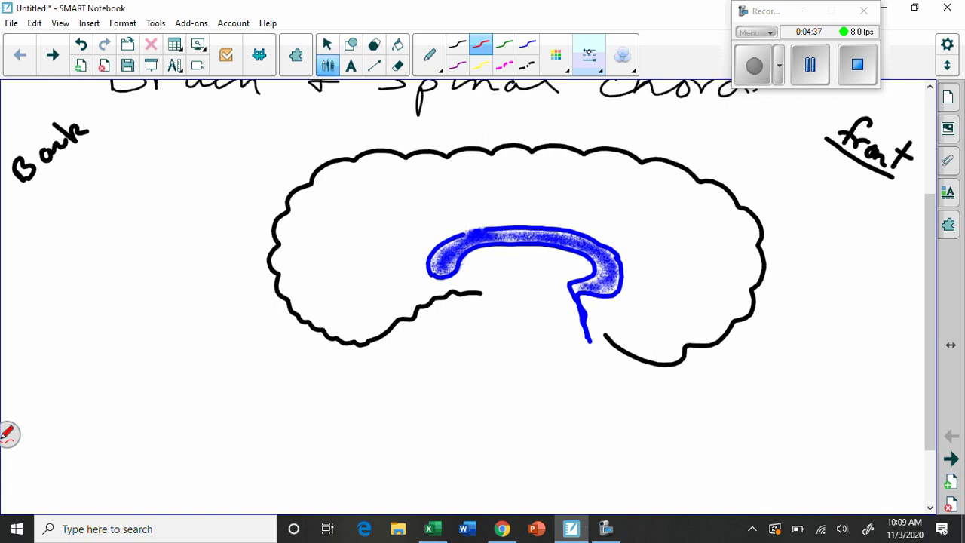
# - Draw a small red oval and the brainstem with two spinal cord lines below the brain
pyautogui.moveTo(517, 351)
pyautogui.mouseDown()
pyautogui.moveTo(532, 339)
pyautogui.moveTo(535, 368)
pyautogui.moveTo(507, 397)
pyautogui.moveTo(520, 343)
pyautogui.mouseUp()
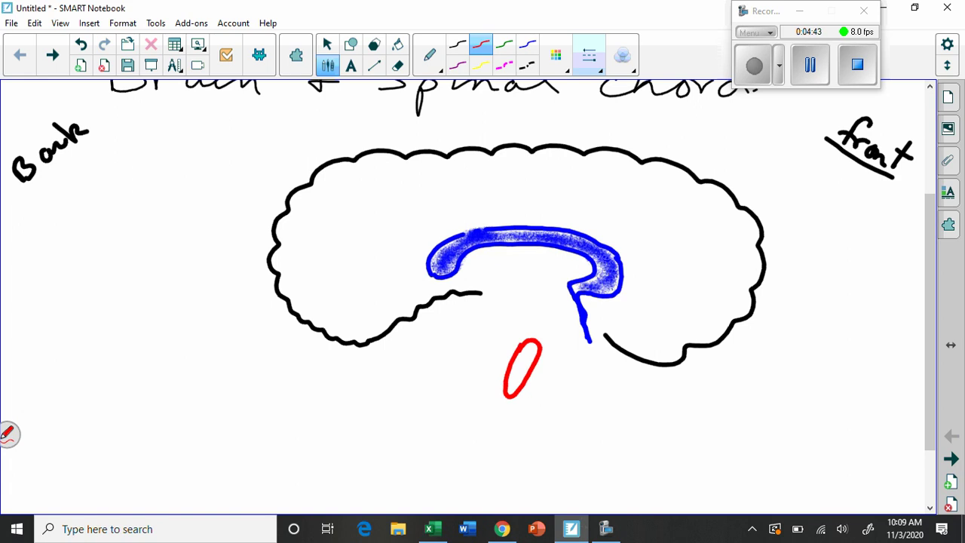
pyautogui.moveTo(527, 340)
pyautogui.mouseDown()
pyautogui.moveTo(538, 302)
pyautogui.moveTo(483, 301)
pyautogui.moveTo(468, 348)
pyautogui.moveTo(465, 479)
pyautogui.mouseUp()
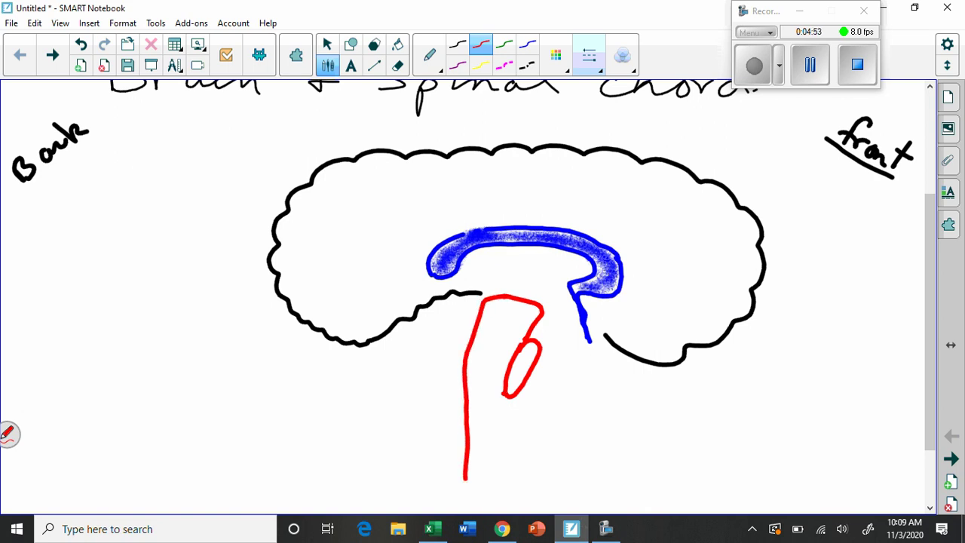
pyautogui.moveTo(505, 394); pyautogui.dragTo(493, 476)
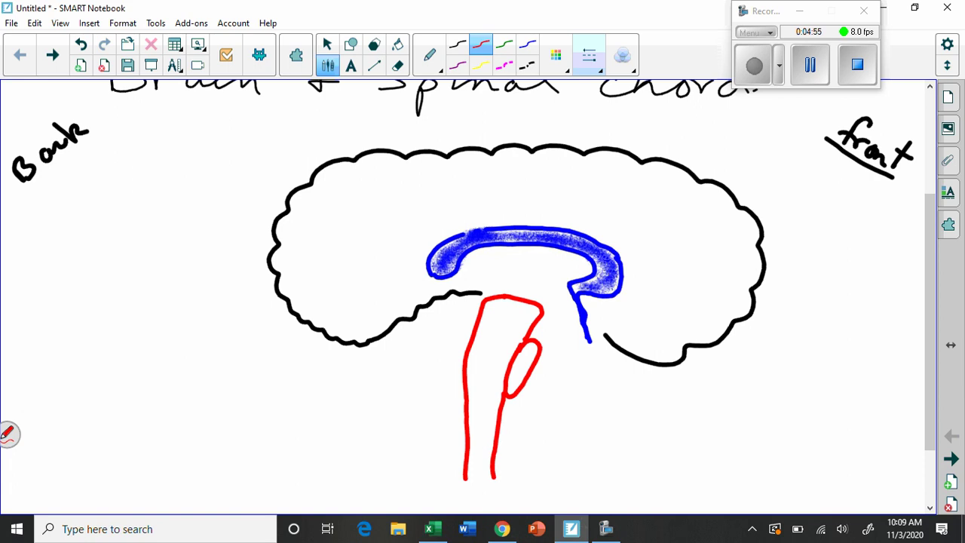
# - Erase the stray blue specks and shade the brainstem and small oval with red crayon
pyautogui.click(431, 55)
pyautogui.click(365, 144)
pyautogui.moveTo(492, 303)
pyautogui.mouseDown()
pyautogui.moveTo(516, 333)
pyautogui.moveTo(502, 309)
pyautogui.moveTo(512, 308)
pyautogui.moveTo(515, 321)
pyautogui.moveTo(498, 307)
pyautogui.moveTo(528, 310)
pyautogui.moveTo(486, 365)
pyautogui.moveTo(476, 471)
pyautogui.mouseUp()
pyautogui.click(397, 67)
pyautogui.click(327, 66)
pyautogui.click(480, 45)
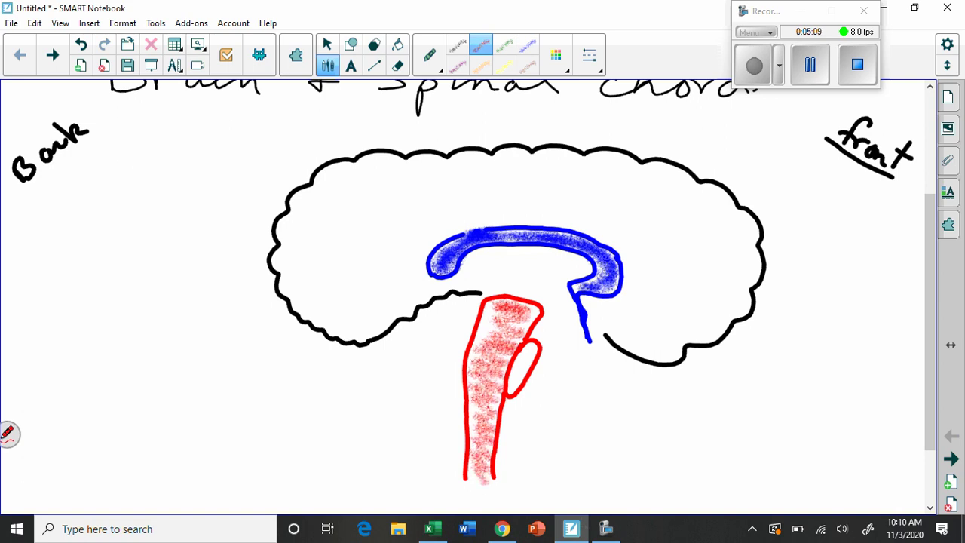
pyautogui.moveTo(530, 348)
pyautogui.mouseDown()
pyautogui.moveTo(514, 377)
pyautogui.moveTo(520, 361)
pyautogui.mouseUp()
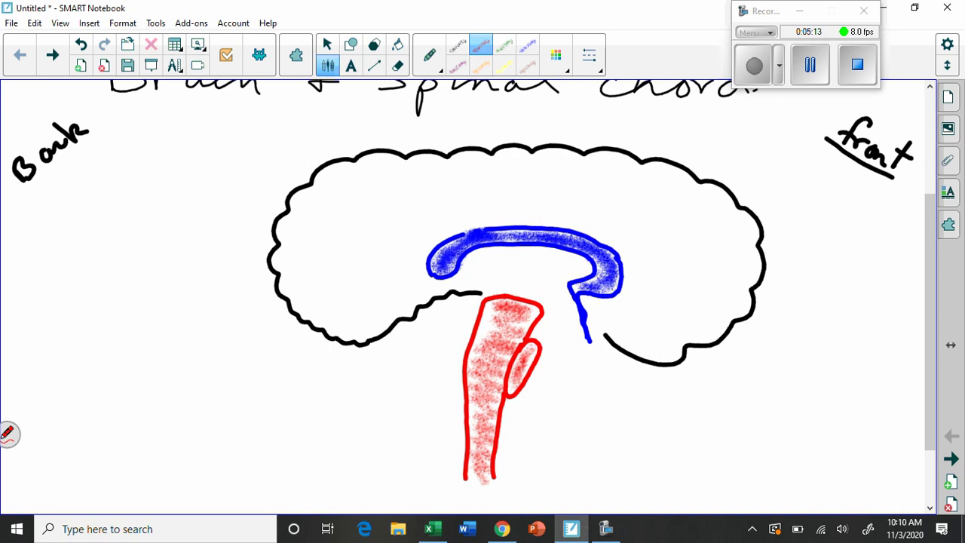
pyautogui.click(432, 58)
pyautogui.click(351, 101)
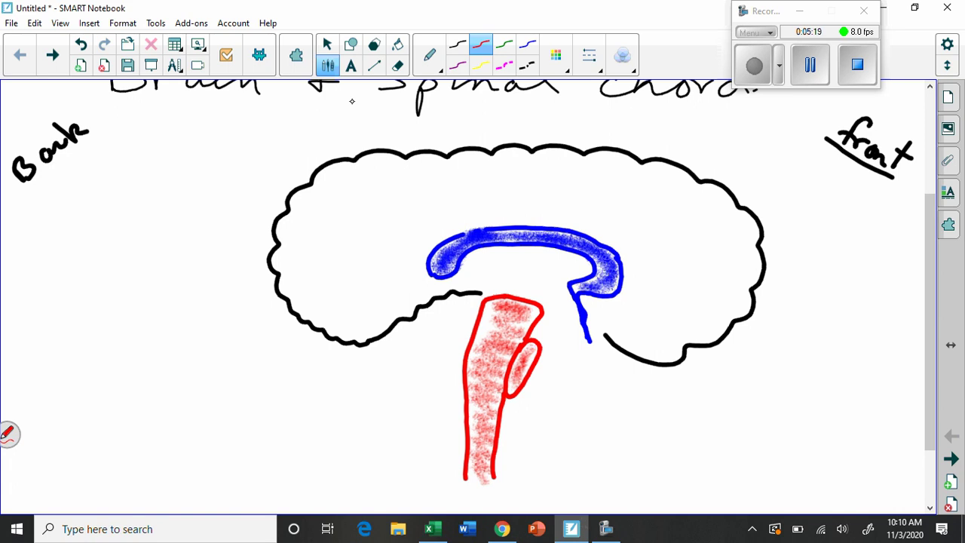
# - Outline the cerebellum in green beneath the back of the brain
pyautogui.click(504, 43)
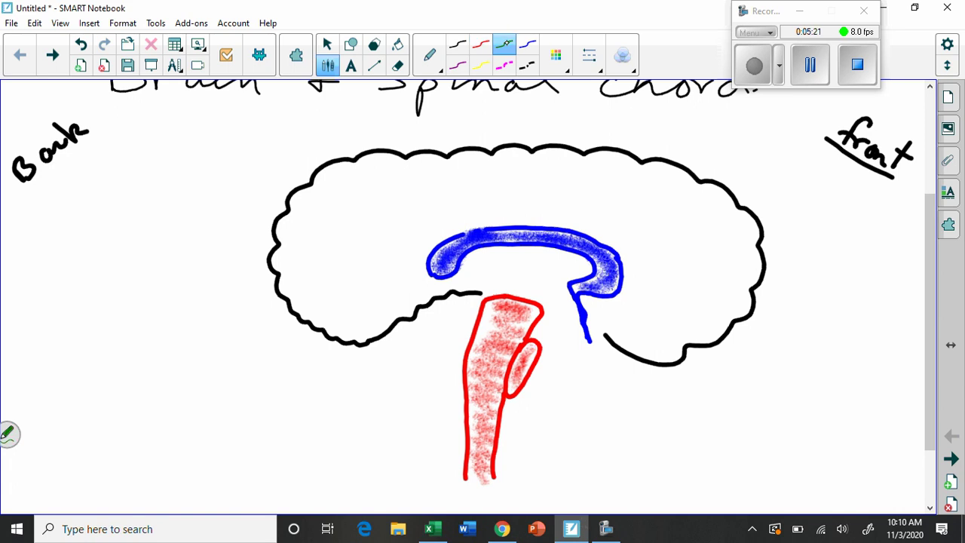
pyautogui.moveTo(351, 343)
pyautogui.mouseDown()
pyautogui.moveTo(341, 369)
pyautogui.moveTo(356, 390)
pyautogui.moveTo(421, 402)
pyautogui.moveTo(445, 393)
pyautogui.moveTo(470, 302)
pyautogui.moveTo(426, 307)
pyautogui.moveTo(375, 346)
pyautogui.moveTo(353, 346)
pyautogui.mouseUp()
pyautogui.moveTo(479, 303); pyautogui.dragTo(467, 324)
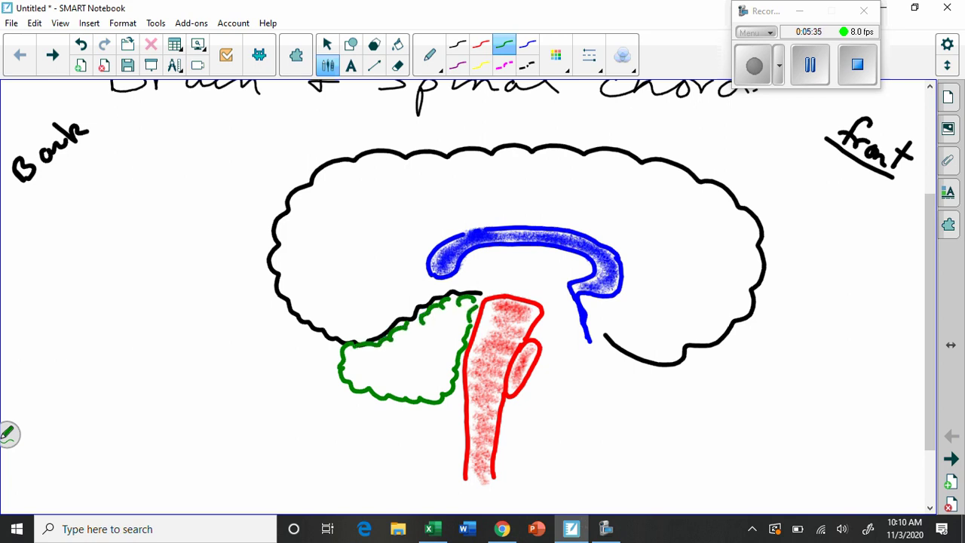
# - Shade the inside of the cerebellum with green crayon
pyautogui.click(430, 54)
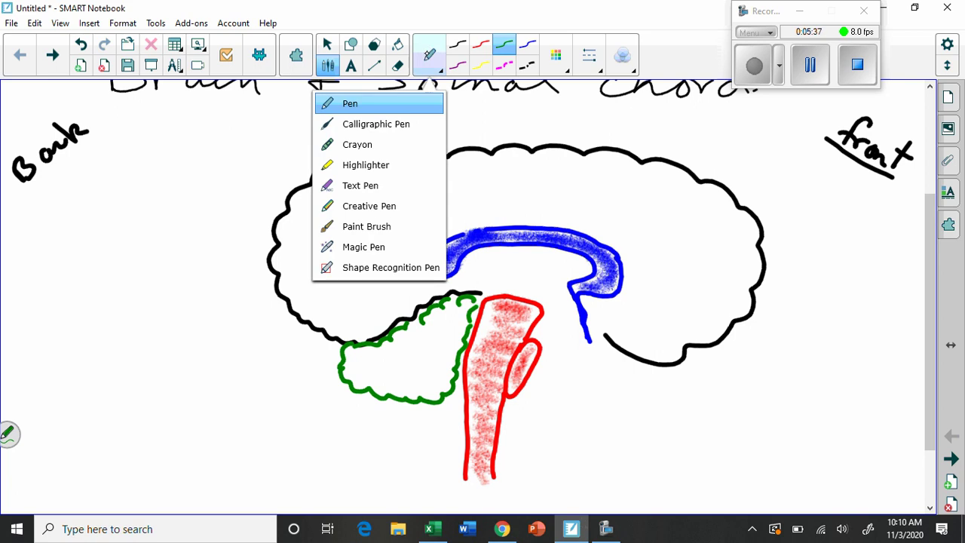
pyautogui.click(354, 143)
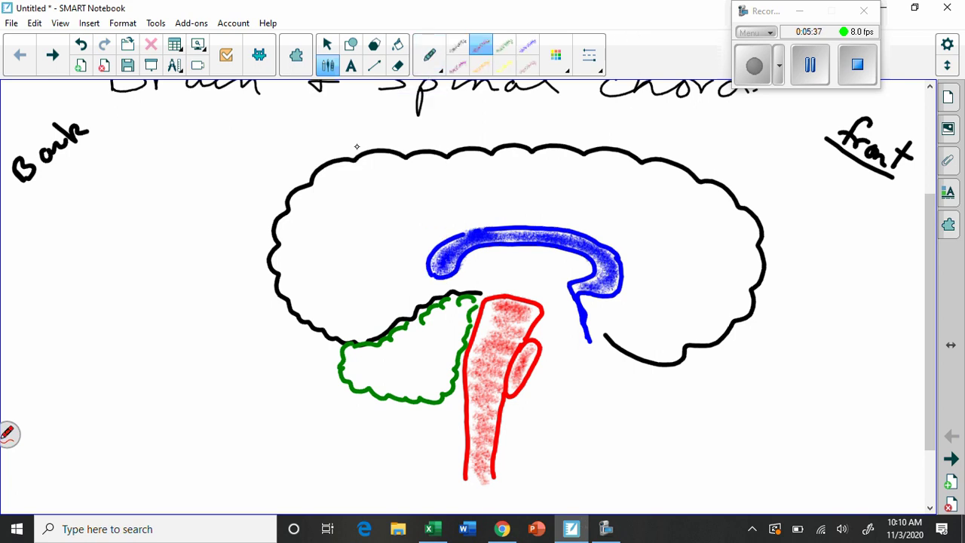
pyautogui.click(504, 46)
pyautogui.moveTo(452, 311)
pyautogui.mouseDown()
pyautogui.moveTo(369, 354)
pyautogui.moveTo(414, 373)
pyautogui.moveTo(426, 367)
pyautogui.moveTo(457, 336)
pyautogui.moveTo(463, 307)
pyautogui.moveTo(373, 383)
pyautogui.moveTo(376, 354)
pyautogui.moveTo(445, 384)
pyautogui.moveTo(415, 325)
pyautogui.mouseUp()
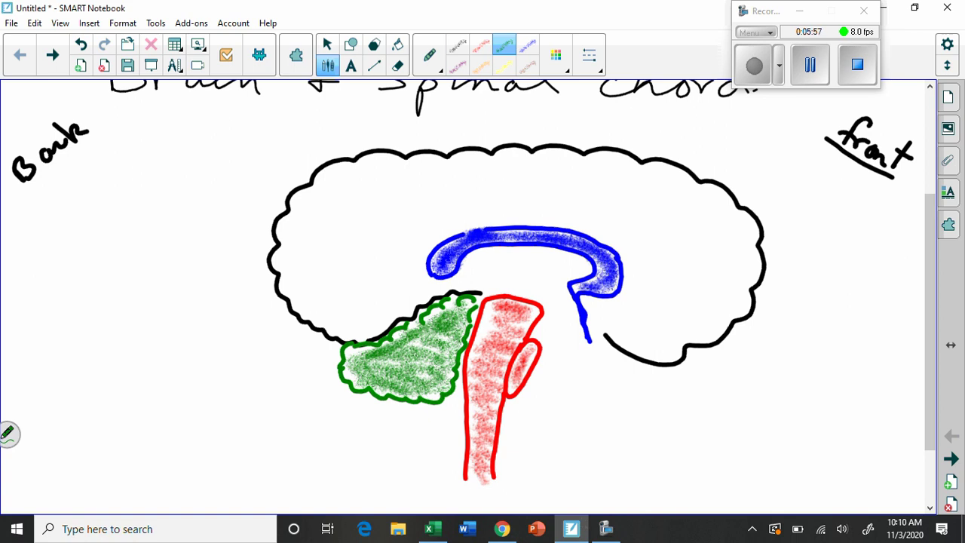
# - Return to solid Pen ink and draw branching green fold lines inside the cerebellum
pyautogui.click(429, 54)
pyautogui.click(347, 101)
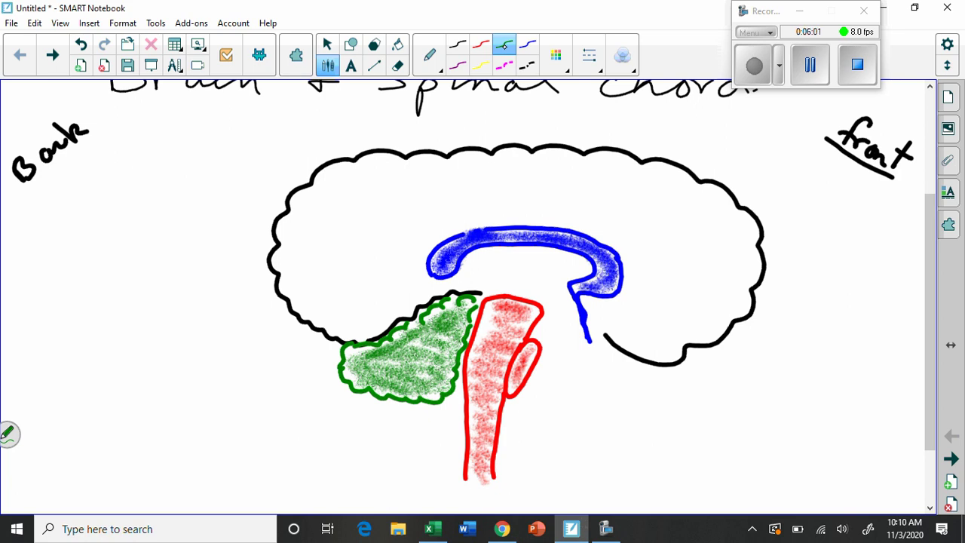
pyautogui.moveTo(456, 345)
pyautogui.mouseDown()
pyautogui.moveTo(423, 328)
pyautogui.moveTo(428, 341)
pyautogui.moveTo(369, 358)
pyautogui.moveTo(397, 372)
pyautogui.moveTo(374, 377)
pyautogui.mouseUp()
pyautogui.moveTo(433, 352)
pyautogui.mouseDown()
pyautogui.moveTo(404, 389)
pyautogui.moveTo(398, 377)
pyautogui.mouseUp()
pyautogui.moveTo(433, 358); pyautogui.dragTo(440, 386)
pyautogui.moveTo(405, 339); pyautogui.dragTo(386, 340)
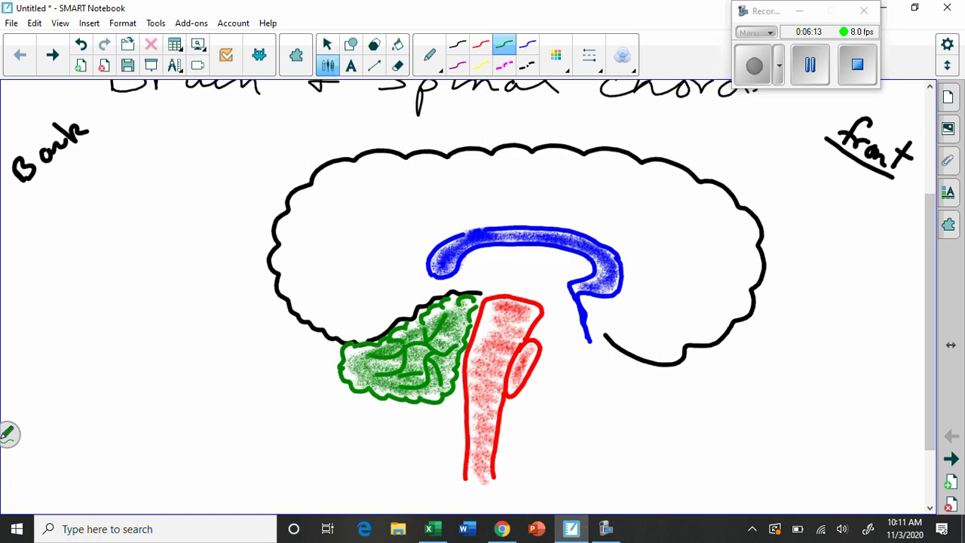
# - In purple, draw an oval under the blue arch and a filled gland on a stalk
pyautogui.click(457, 65)
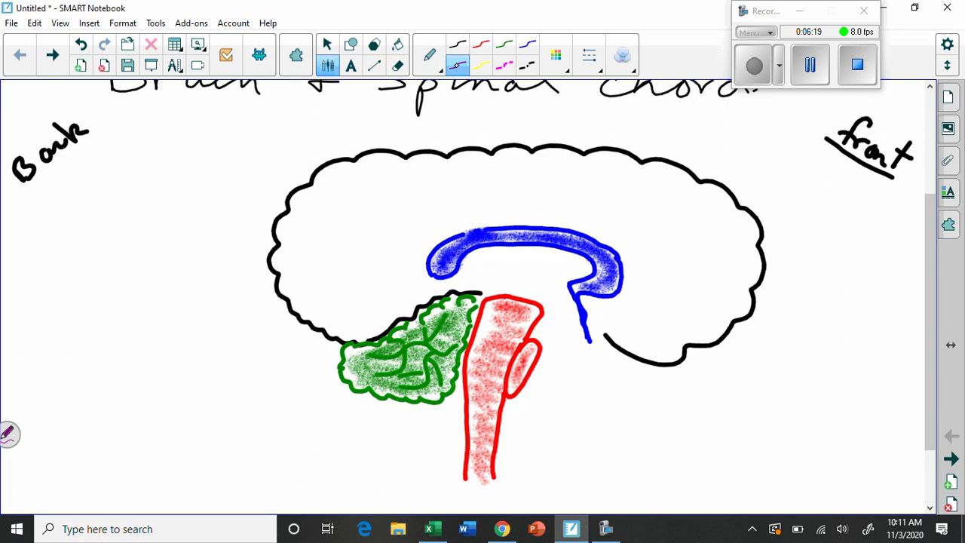
pyautogui.moveTo(538, 260)
pyautogui.mouseDown()
pyautogui.moveTo(523, 257)
pyautogui.moveTo(523, 269)
pyautogui.moveTo(537, 264)
pyautogui.mouseUp()
pyautogui.moveTo(583, 338)
pyautogui.mouseDown()
pyautogui.moveTo(567, 324)
pyautogui.moveTo(563, 344)
pyautogui.mouseUp()
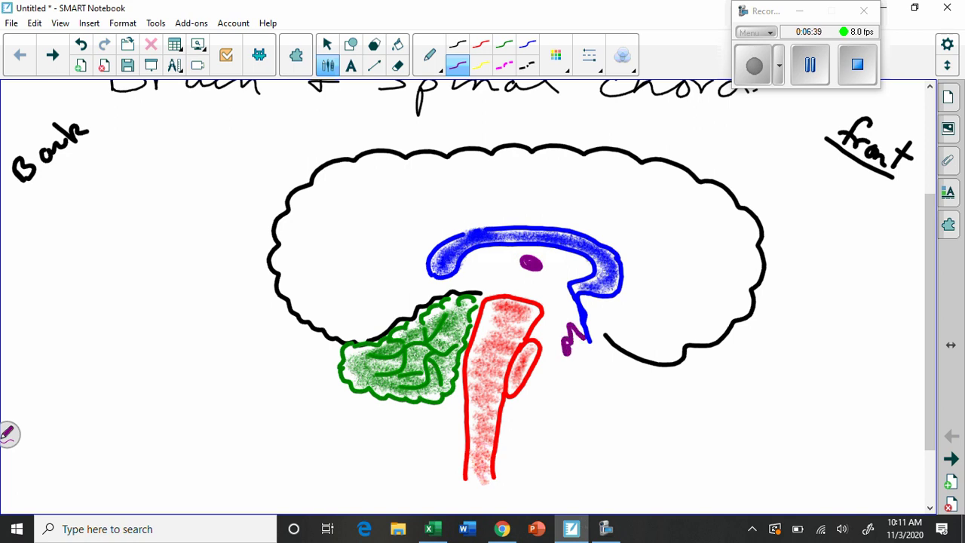
pyautogui.moveTo(570, 346)
pyautogui.mouseDown()
pyautogui.moveTo(569, 356)
pyautogui.moveTo(558, 350)
pyautogui.mouseUp()
pyautogui.moveTo(569, 330); pyautogui.dragTo(543, 309)
# - With the black pen, draw fold curves across the left and upper parts of the brain
pyautogui.click(456, 45)
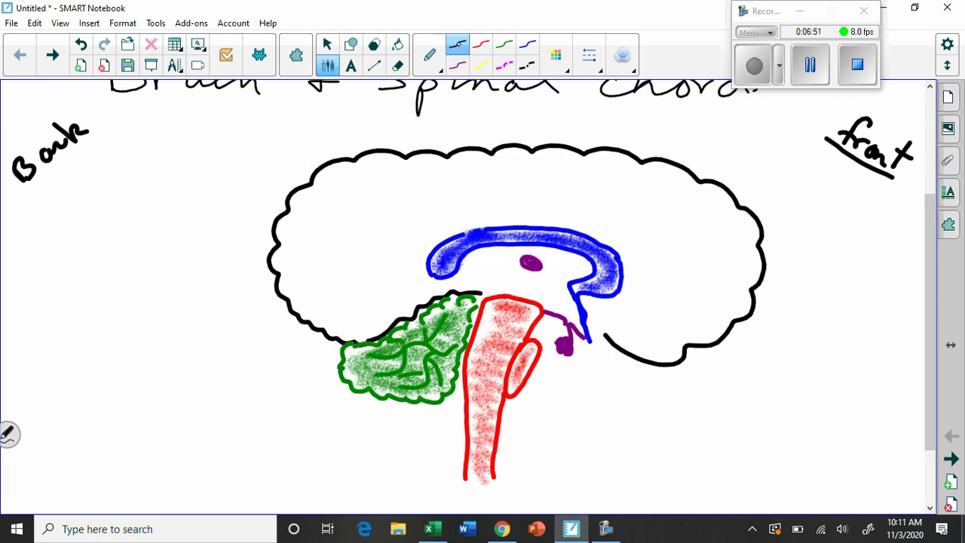
pyautogui.click(589, 54)
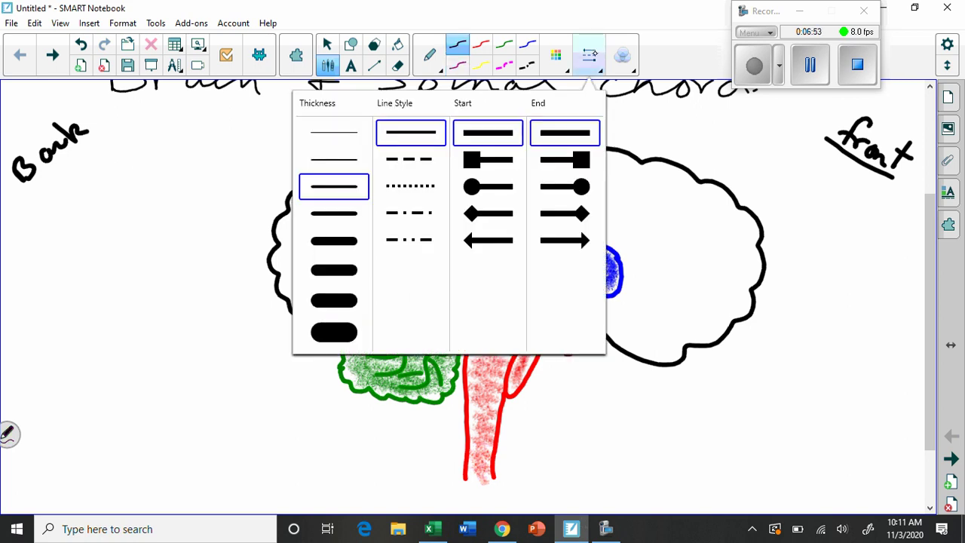
pyautogui.click(589, 55)
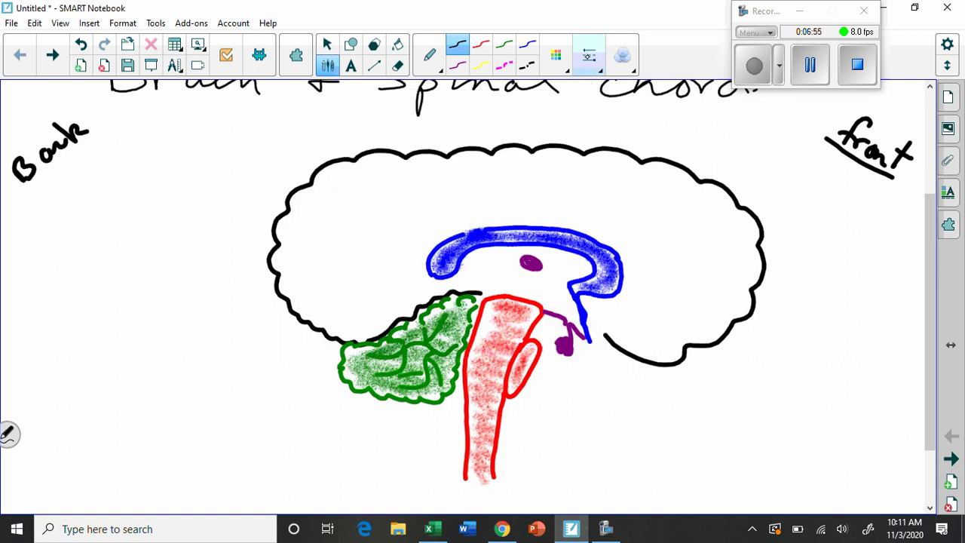
pyautogui.moveTo(359, 169); pyautogui.dragTo(386, 191)
pyautogui.moveTo(311, 185); pyautogui.dragTo(355, 235)
pyautogui.moveTo(283, 247); pyautogui.dragTo(333, 241)
pyautogui.moveTo(285, 272)
pyautogui.mouseDown()
pyautogui.moveTo(371, 253)
pyautogui.moveTo(391, 209)
pyautogui.moveTo(419, 202)
pyautogui.mouseUp()
pyautogui.moveTo(409, 156); pyautogui.dragTo(437, 202)
pyautogui.moveTo(496, 154)
pyautogui.mouseDown()
pyautogui.moveTo(505, 198)
pyautogui.moveTo(532, 152)
pyautogui.moveTo(594, 207)
pyautogui.mouseUp()
pyautogui.moveTo(585, 155); pyautogui.dragTo(563, 175)
pyautogui.moveTo(646, 168); pyautogui.dragTo(630, 227)
pyautogui.moveTo(554, 204); pyautogui.dragTo(502, 213)
# - Add black folds through the middle, lower-left, top-right and lower front of the brain
pyautogui.moveTo(421, 221); pyautogui.dragTo(442, 241)
pyautogui.moveTo(373, 255); pyautogui.dragTo(410, 251)
pyautogui.moveTo(343, 270); pyautogui.dragTo(323, 311)
pyautogui.moveTo(385, 280); pyautogui.dragTo(380, 309)
pyautogui.moveTo(630, 223); pyautogui.dragTo(591, 236)
pyautogui.moveTo(696, 181); pyautogui.dragTo(678, 229)
pyautogui.moveTo(686, 261)
pyautogui.mouseDown()
pyautogui.moveTo(753, 241)
pyautogui.moveTo(625, 256)
pyautogui.mouseUp()
pyautogui.moveTo(681, 284)
pyautogui.mouseDown()
pyautogui.moveTo(744, 295)
pyautogui.moveTo(667, 285)
pyautogui.mouseUp()
pyautogui.moveTo(684, 345)
pyautogui.mouseDown()
pyautogui.moveTo(642, 290)
pyautogui.moveTo(618, 342)
pyautogui.mouseUp()
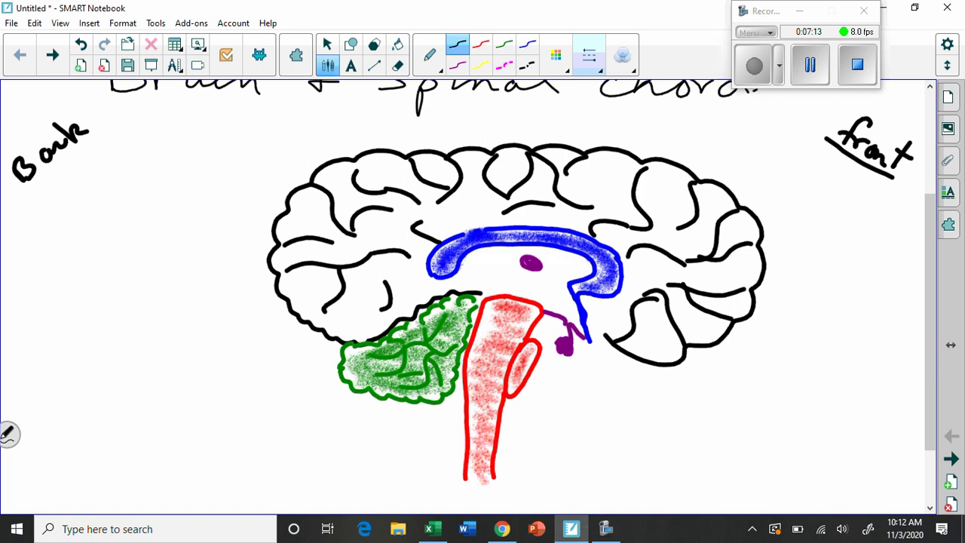
# - Switch to a grey crayon and shade the cerebrum between its black folds
pyautogui.click(429, 56)
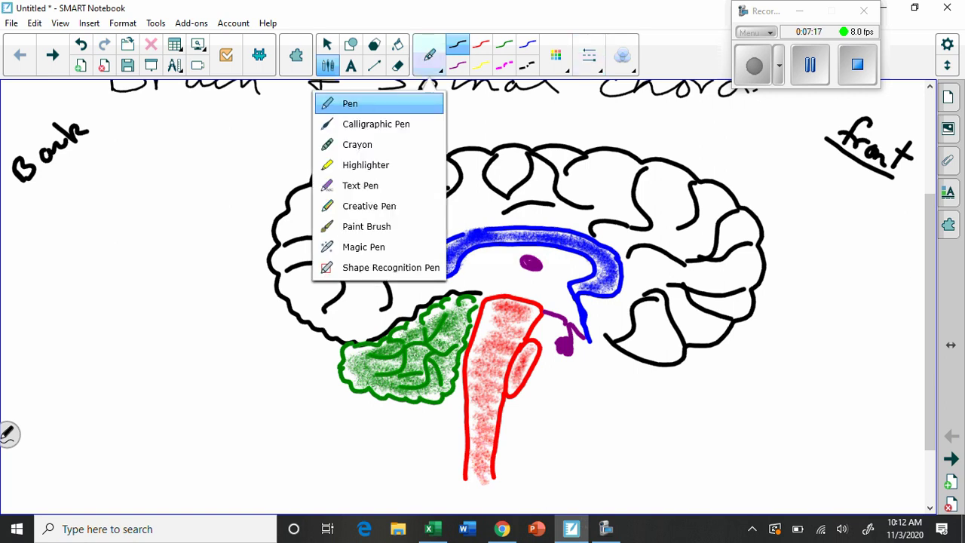
pyautogui.click(356, 145)
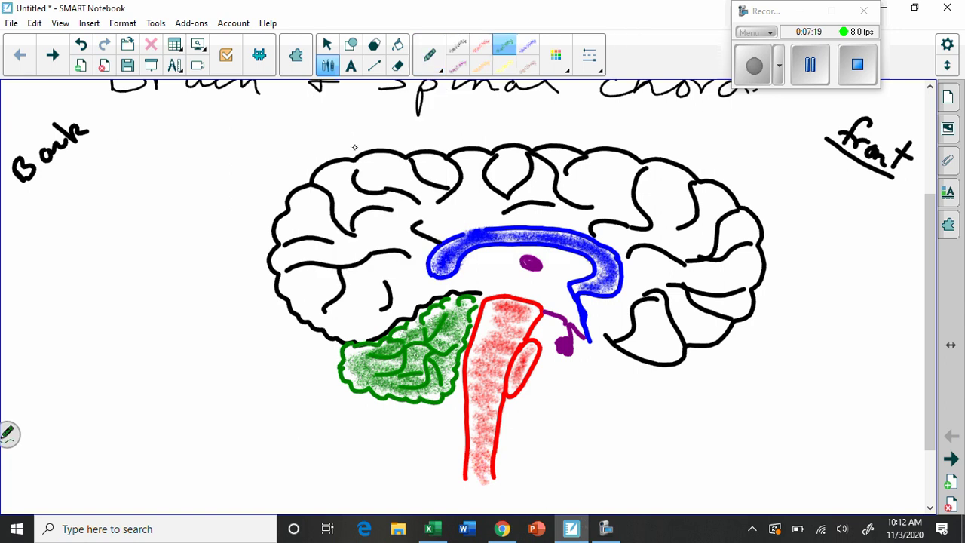
pyautogui.click(555, 56)
pyautogui.click(559, 166)
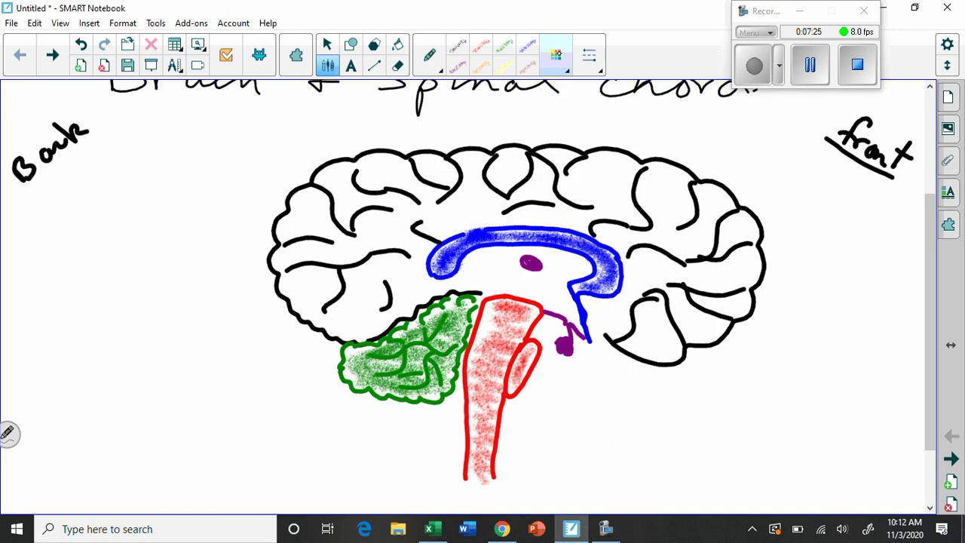
pyautogui.moveTo(360, 177)
pyautogui.mouseDown()
pyautogui.moveTo(392, 169)
pyautogui.moveTo(313, 203)
pyautogui.moveTo(399, 230)
pyautogui.moveTo(294, 256)
pyautogui.moveTo(407, 271)
pyautogui.moveTo(339, 332)
pyautogui.moveTo(437, 233)
pyautogui.moveTo(498, 192)
pyautogui.moveTo(520, 158)
pyautogui.moveTo(543, 180)
pyautogui.moveTo(603, 165)
pyautogui.moveTo(641, 195)
pyautogui.moveTo(698, 218)
pyautogui.moveTo(708, 241)
pyautogui.moveTo(649, 340)
pyautogui.moveTo(633, 294)
pyautogui.moveTo(723, 271)
pyautogui.moveTo(656, 196)
pyautogui.moveTo(626, 316)
pyautogui.moveTo(444, 180)
pyautogui.moveTo(317, 279)
pyautogui.moveTo(377, 226)
pyautogui.mouseUp()
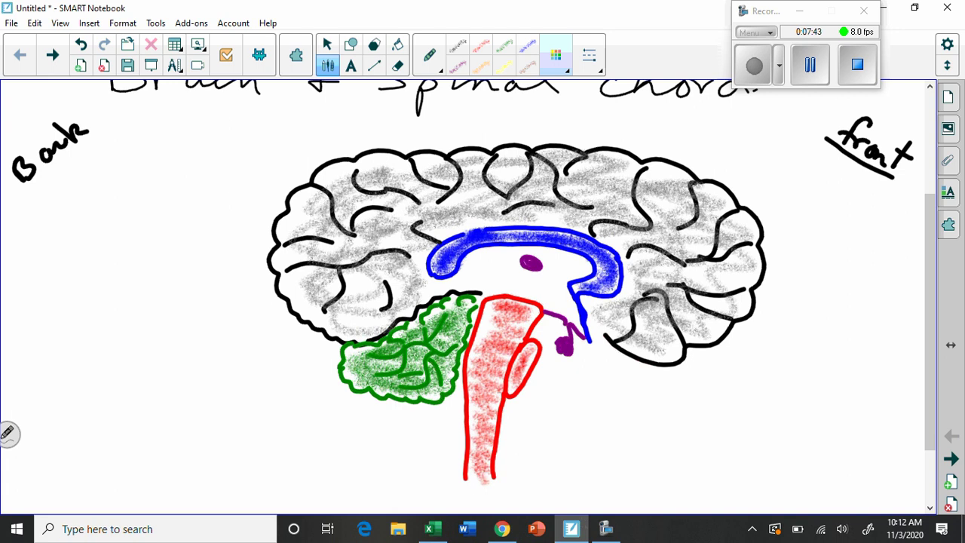
# - Change the pen type from Crayon back to the plain Pen
pyautogui.click(752, 62)
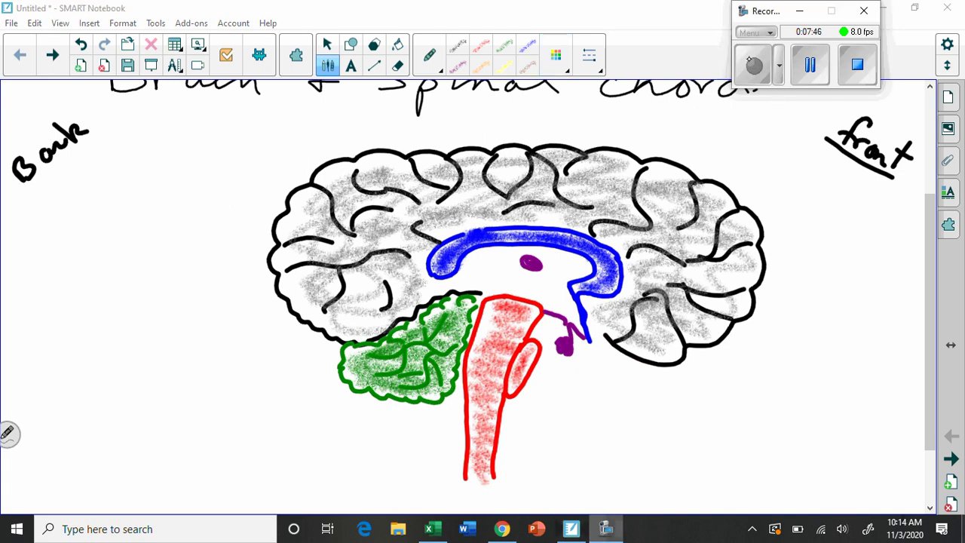
pyautogui.click(437, 68)
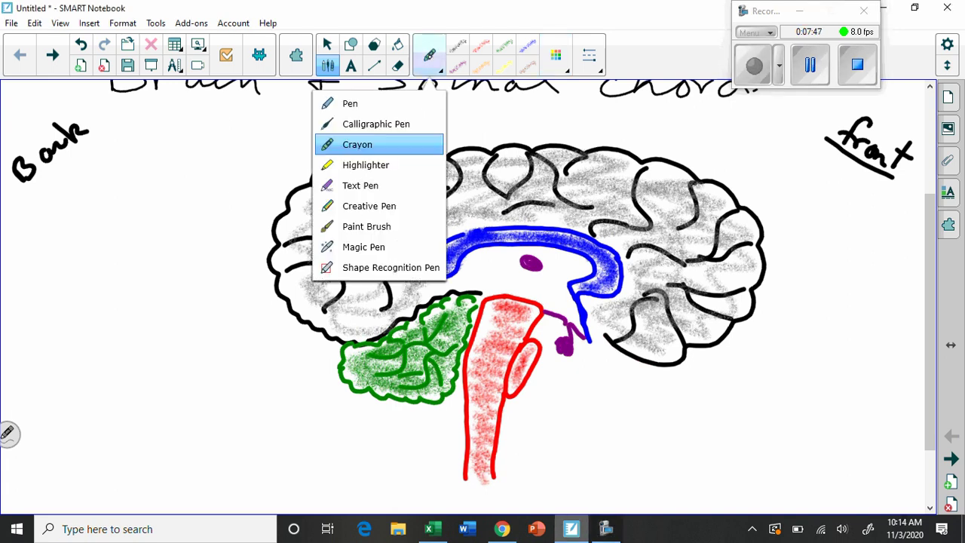
pyautogui.click(343, 100)
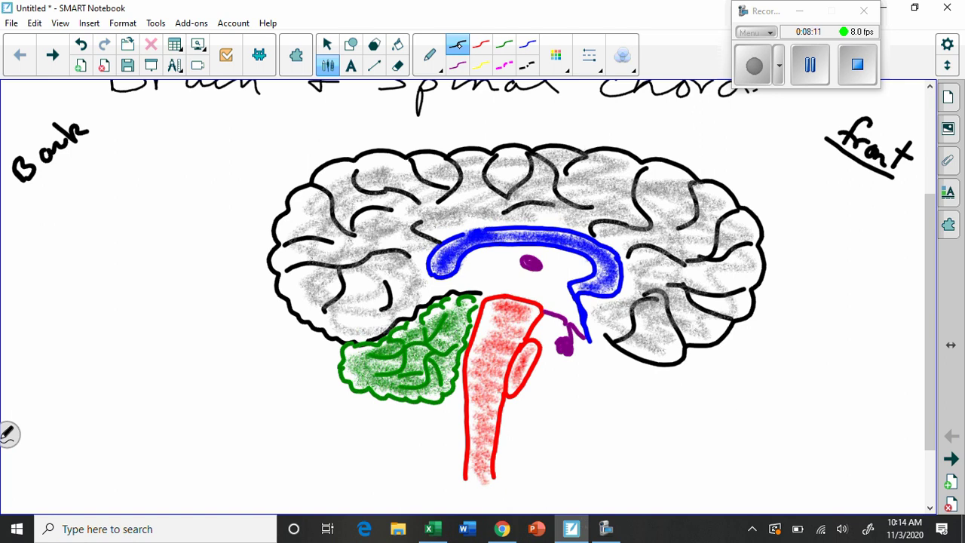
# - Set the thinnest line thickness and draw an arrow from the left into the cerebrum
pyautogui.click(589, 54)
pyautogui.click(334, 134)
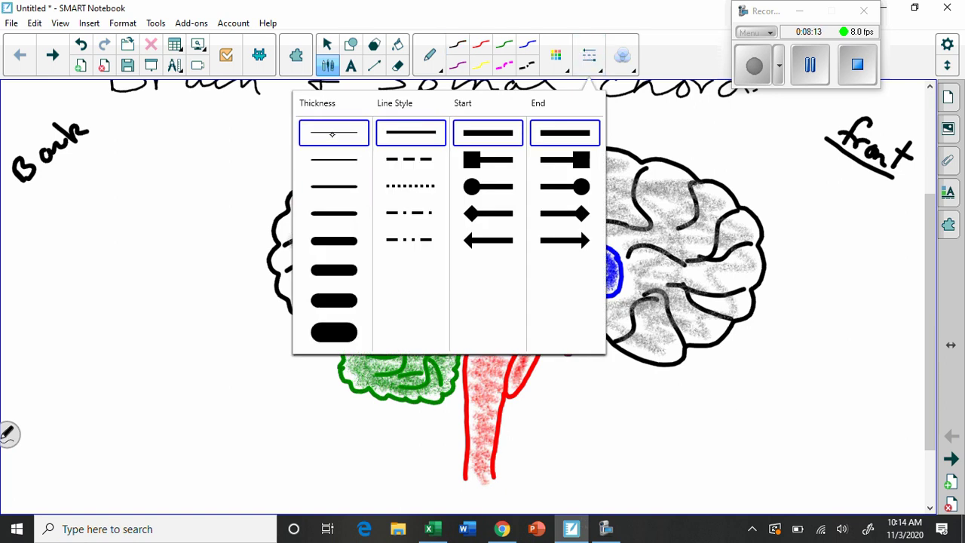
pyautogui.click(589, 54)
pyautogui.moveTo(149, 217)
pyautogui.mouseDown()
pyautogui.moveTo(277, 209)
pyautogui.moveTo(324, 218)
pyautogui.mouseUp()
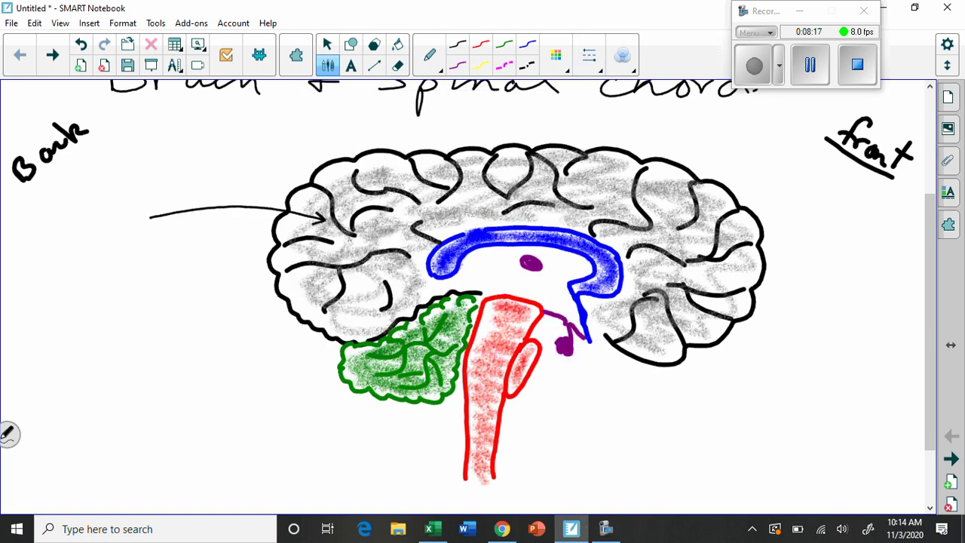
# - Handwrite the label 'cerebrum' at the arrow's tail
pyautogui.moveTo(49, 219)
pyautogui.mouseDown()
pyautogui.moveTo(49, 238)
pyautogui.moveTo(85, 243)
pyautogui.moveTo(96, 230)
pyautogui.mouseUp()
pyautogui.moveTo(103, 238); pyautogui.dragTo(118, 249)
pyautogui.moveTo(123, 219)
pyautogui.mouseDown()
pyautogui.moveTo(123, 252)
pyautogui.moveTo(138, 248)
pyautogui.mouseUp()
pyautogui.moveTo(147, 241)
pyautogui.mouseDown()
pyautogui.moveTo(151, 254)
pyautogui.moveTo(166, 243)
pyautogui.mouseUp()
pyautogui.moveTo(171, 249)
pyautogui.mouseDown()
pyautogui.moveTo(172, 258)
pyautogui.moveTo(217, 272)
pyautogui.mouseUp()
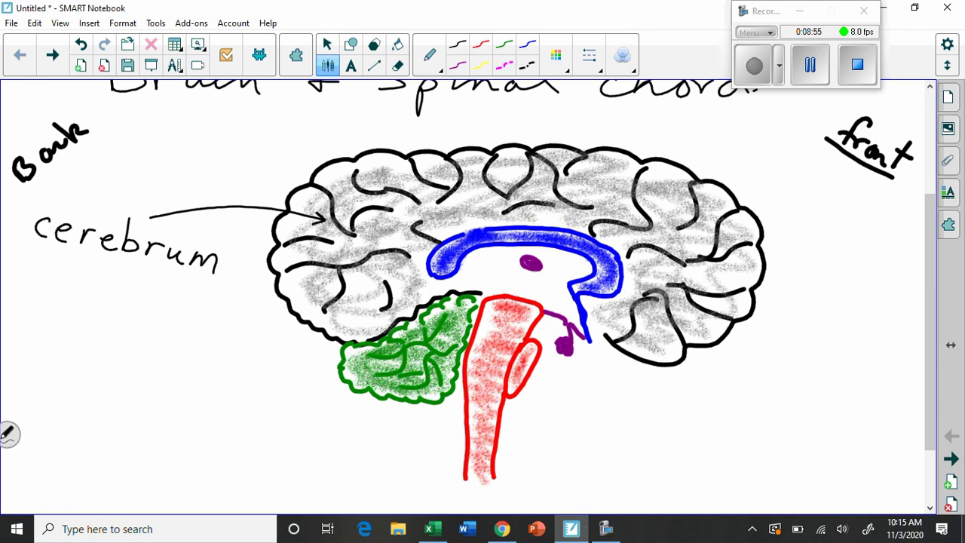
# - Draw an arrow into the green cerebellum and handwrite 'cerebellum' below 'cerebrum'
pyautogui.moveTo(281, 394)
pyautogui.mouseDown()
pyautogui.moveTo(373, 382)
pyautogui.moveTo(401, 367)
pyautogui.moveTo(387, 381)
pyautogui.mouseUp()
pyautogui.moveTo(83, 380); pyautogui.dragTo(84, 397)
pyautogui.moveTo(89, 389); pyautogui.dragTo(107, 397)
pyautogui.moveTo(113, 387)
pyautogui.mouseDown()
pyautogui.moveTo(115, 399)
pyautogui.moveTo(124, 383)
pyautogui.mouseUp()
pyautogui.moveTo(127, 389)
pyautogui.mouseDown()
pyautogui.moveTo(140, 386)
pyautogui.moveTo(145, 397)
pyautogui.mouseUp()
pyautogui.moveTo(154, 365)
pyautogui.mouseDown()
pyautogui.moveTo(149, 396)
pyautogui.moveTo(189, 389)
pyautogui.moveTo(190, 399)
pyautogui.mouseUp()
pyautogui.moveTo(197, 370); pyautogui.dragTo(198, 402)
pyautogui.moveTo(209, 365)
pyautogui.mouseDown()
pyautogui.moveTo(206, 403)
pyautogui.moveTo(263, 404)
pyautogui.mouseUp()
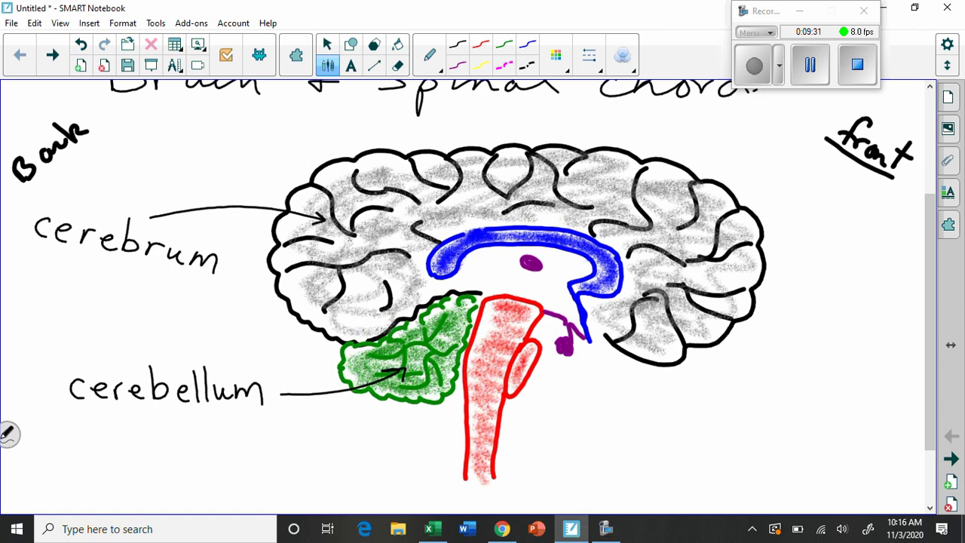
# - Label the cord 'spinal chord' with an arrow, undo stray brainstem marks, and add a brainstem pointer
pyautogui.moveTo(520, 485)
pyautogui.mouseDown()
pyautogui.moveTo(509, 493)
pyautogui.moveTo(657, 503)
pyautogui.moveTo(699, 484)
pyautogui.mouseUp()
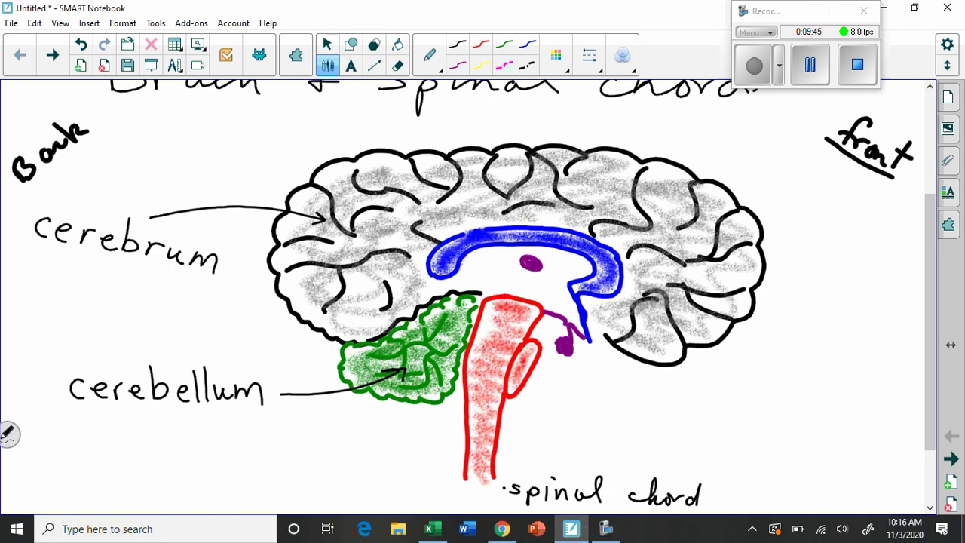
pyautogui.moveTo(504, 489)
pyautogui.mouseDown()
pyautogui.moveTo(482, 490)
pyautogui.moveTo(490, 496)
pyautogui.mouseUp()
pyautogui.moveTo(502, 372)
pyautogui.mouseDown()
pyautogui.moveTo(484, 385)
pyautogui.moveTo(486, 454)
pyautogui.mouseUp()
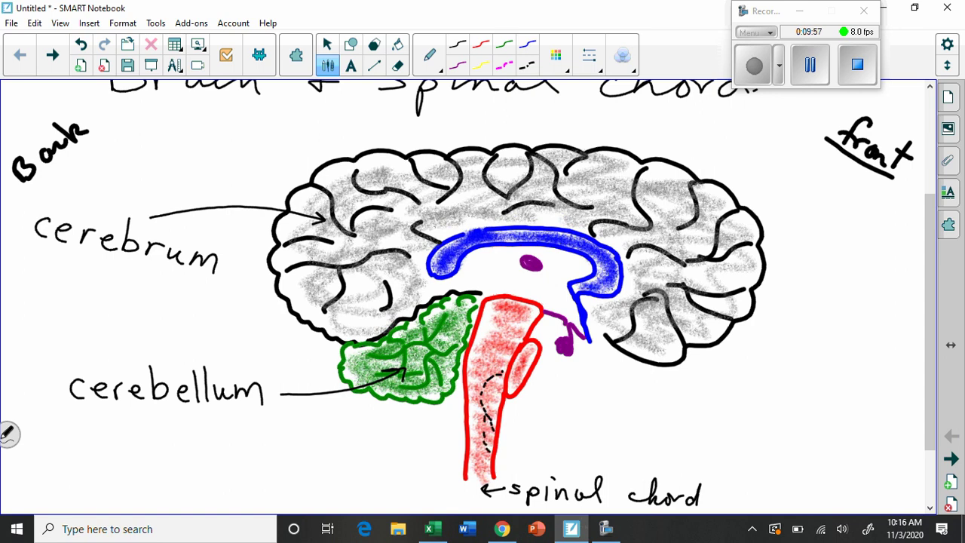
pyautogui.moveTo(525, 407); pyautogui.dragTo(524, 412)
pyautogui.click(81, 44)
pyautogui.click(81, 44)
pyautogui.click(81, 44)
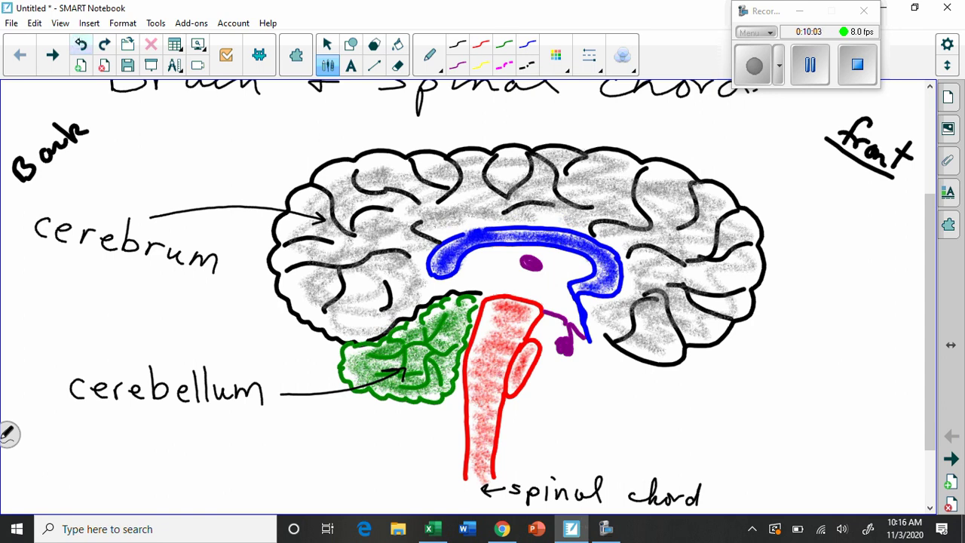
pyautogui.moveTo(590, 425)
pyautogui.mouseDown()
pyautogui.moveTo(502, 407)
pyautogui.moveTo(488, 394)
pyautogui.mouseUp()
# - Handwrite 'medulla oblongata' at the end of the brainstem pointer line
pyautogui.click(753, 65)
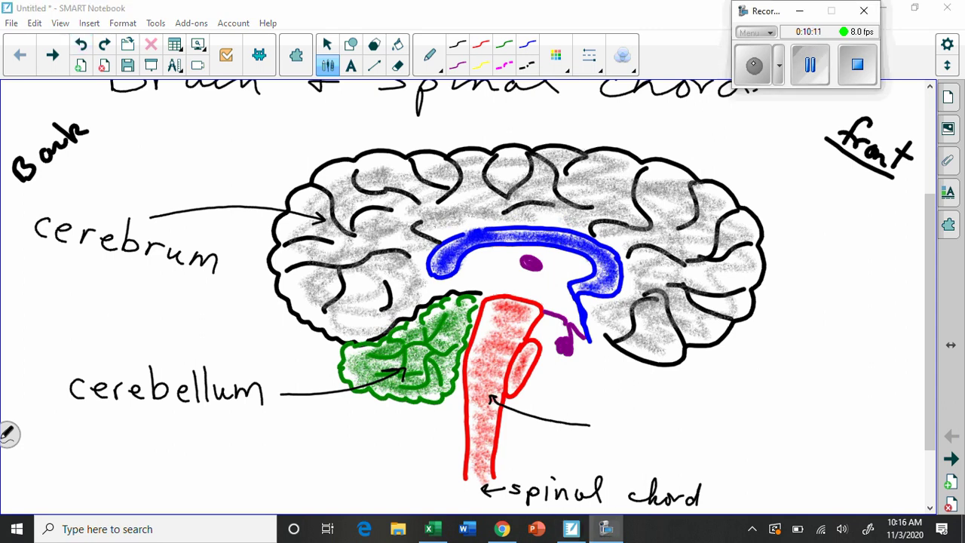
pyautogui.moveTo(595, 438)
pyautogui.mouseDown()
pyautogui.moveTo(612, 428)
pyautogui.moveTo(617, 439)
pyautogui.mouseUp()
pyautogui.moveTo(621, 434)
pyautogui.mouseDown()
pyautogui.moveTo(649, 431)
pyautogui.moveTo(657, 413)
pyautogui.moveTo(687, 434)
pyautogui.moveTo(701, 416)
pyautogui.moveTo(713, 444)
pyautogui.moveTo(751, 440)
pyautogui.mouseUp()
pyautogui.moveTo(761, 416)
pyautogui.mouseDown()
pyautogui.moveTo(757, 450)
pyautogui.moveTo(788, 421)
pyautogui.moveTo(788, 451)
pyautogui.moveTo(797, 449)
pyautogui.mouseUp()
pyautogui.moveTo(806, 438)
pyautogui.mouseDown()
pyautogui.moveTo(817, 450)
pyautogui.moveTo(832, 445)
pyautogui.moveTo(827, 472)
pyautogui.moveTo(851, 453)
pyautogui.mouseUp()
pyautogui.moveTo(859, 421)
pyautogui.mouseDown()
pyautogui.moveTo(858, 454)
pyautogui.moveTo(872, 434)
pyautogui.moveTo(886, 456)
pyautogui.mouseUp()
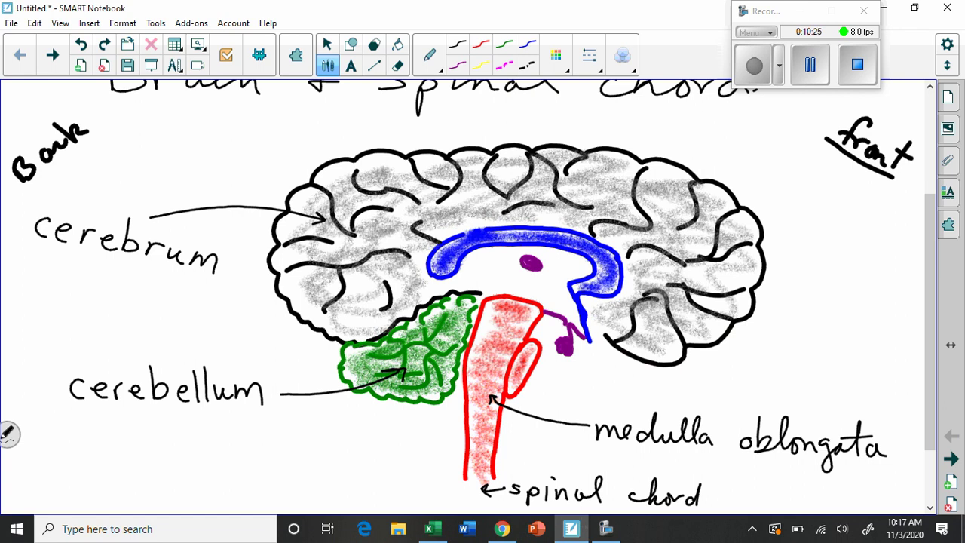
# - Draw an arrow to the pons and label it 'pons'
pyautogui.moveTo(530, 366); pyautogui.dragTo(611, 382)
pyautogui.moveTo(530, 367)
pyautogui.mouseDown()
pyautogui.moveTo(538, 375)
pyautogui.moveTo(540, 359)
pyautogui.mouseUp()
pyautogui.moveTo(624, 384)
pyautogui.mouseDown()
pyautogui.moveTo(623, 404)
pyautogui.moveTo(651, 385)
pyautogui.moveTo(671, 398)
pyautogui.mouseUp()
pyautogui.moveTo(685, 383); pyautogui.dragTo(677, 398)
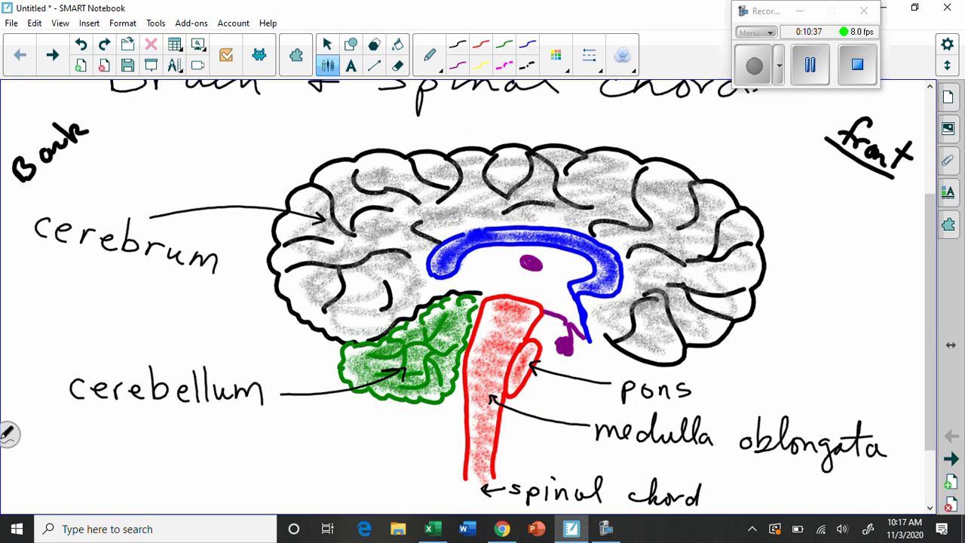
# - Draw an arrow up to the midbrain and begin writing its 'midbrain' label
pyautogui.moveTo(383, 434)
pyautogui.mouseDown()
pyautogui.moveTo(419, 413)
pyautogui.moveTo(511, 311)
pyautogui.mouseUp()
pyautogui.moveTo(495, 320)
pyautogui.mouseDown()
pyautogui.moveTo(511, 311)
pyautogui.moveTo(509, 328)
pyautogui.mouseUp()
pyautogui.moveTo(239, 449)
pyautogui.mouseDown()
pyautogui.moveTo(243, 463)
pyautogui.moveTo(273, 462)
pyautogui.mouseUp()
pyautogui.moveTo(289, 451)
pyautogui.mouseDown()
pyautogui.moveTo(286, 461)
pyautogui.moveTo(339, 445)
pyautogui.moveTo(384, 453)
pyautogui.mouseUp()
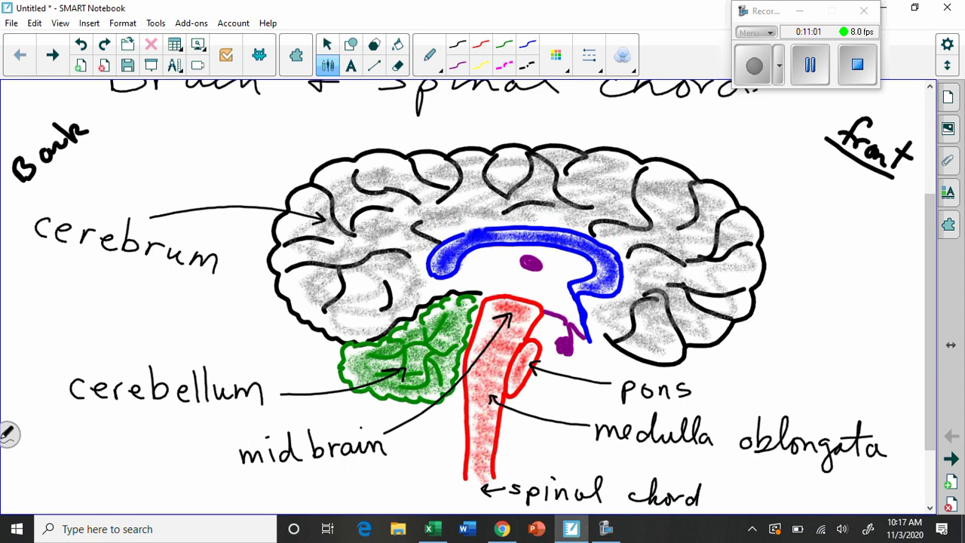
# - Draw a curved brace around pons and medulla oblongata, titled 'Brain Stem' at its top
pyautogui.moveTo(710, 362)
pyautogui.mouseDown()
pyautogui.moveTo(737, 380)
pyautogui.moveTo(802, 355)
pyautogui.moveTo(803, 374)
pyautogui.moveTo(886, 452)
pyautogui.moveTo(886, 481)
pyautogui.mouseUp()
pyautogui.moveTo(820, 349)
pyautogui.mouseDown()
pyautogui.moveTo(829, 358)
pyautogui.moveTo(867, 328)
pyautogui.mouseUp()
pyautogui.moveTo(866, 338); pyautogui.dragTo(889, 318)
pyautogui.moveTo(856, 360)
pyautogui.mouseDown()
pyautogui.moveTo(847, 370)
pyautogui.moveTo(859, 379)
pyautogui.mouseUp()
pyautogui.moveTo(876, 347)
pyautogui.mouseDown()
pyautogui.moveTo(872, 366)
pyautogui.moveTo(881, 352)
pyautogui.mouseUp()
pyautogui.moveTo(879, 356)
pyautogui.mouseDown()
pyautogui.moveTo(887, 361)
pyautogui.moveTo(914, 336)
pyautogui.mouseUp()
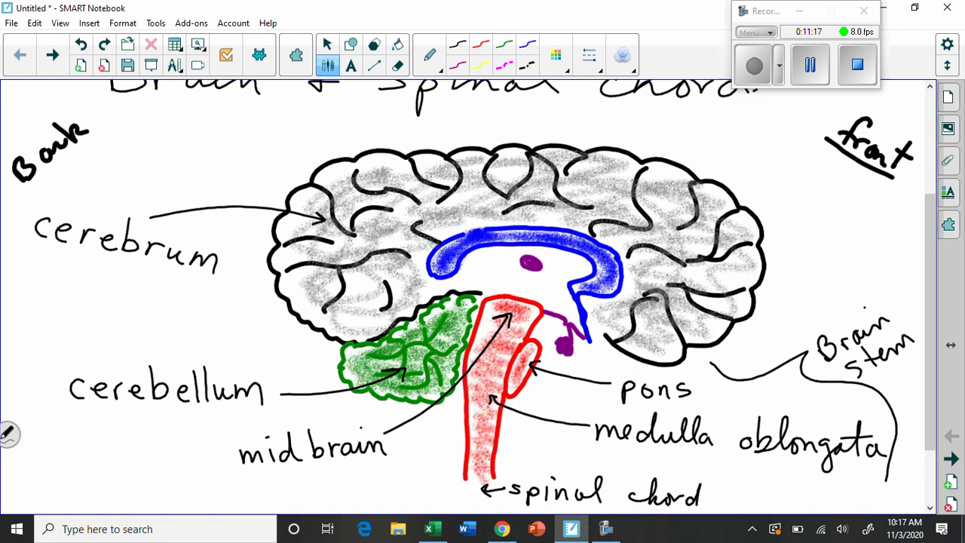
# - Switch to the purple pen with the thinnest line thickness
pyautogui.click(457, 65)
pyautogui.click(587, 54)
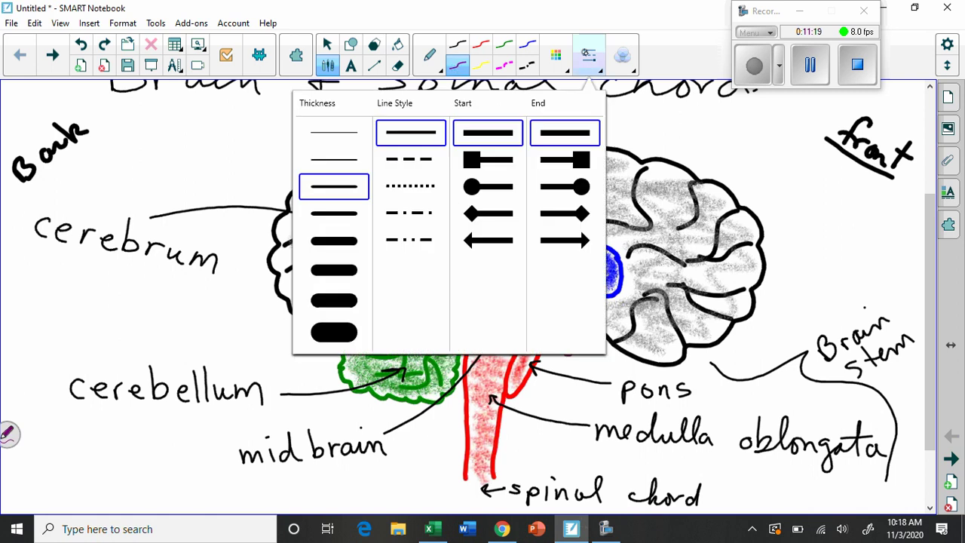
pyautogui.click(334, 132)
pyautogui.click(588, 55)
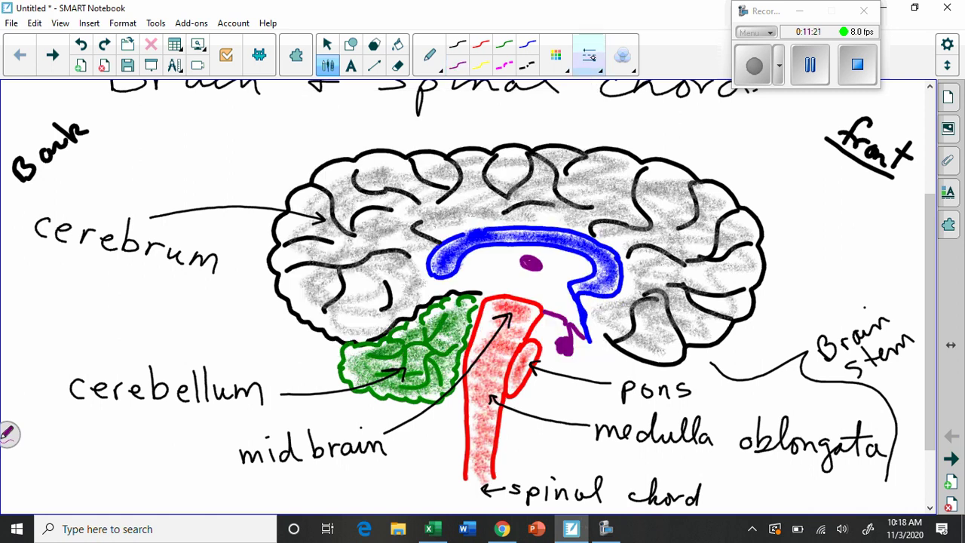
# - Draw a purple arrow to the pituitary gland and label it 'pituitary gland'
pyautogui.moveTo(824, 269); pyautogui.dragTo(584, 346)
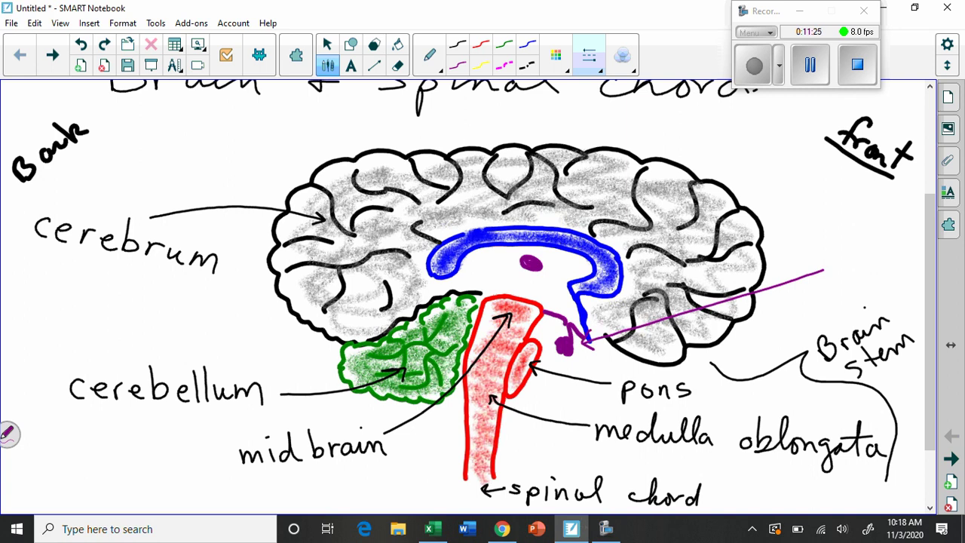
pyautogui.moveTo(820, 279); pyautogui.dragTo(823, 290)
pyautogui.moveTo(831, 277); pyautogui.dragTo(838, 278)
pyautogui.moveTo(830, 268)
pyautogui.mouseDown()
pyautogui.moveTo(862, 260)
pyautogui.moveTo(882, 234)
pyautogui.mouseUp()
pyautogui.moveTo(890, 227)
pyautogui.mouseDown()
pyautogui.moveTo(897, 214)
pyautogui.moveTo(905, 230)
pyautogui.mouseUp()
pyautogui.moveTo(913, 216); pyautogui.dragTo(919, 246)
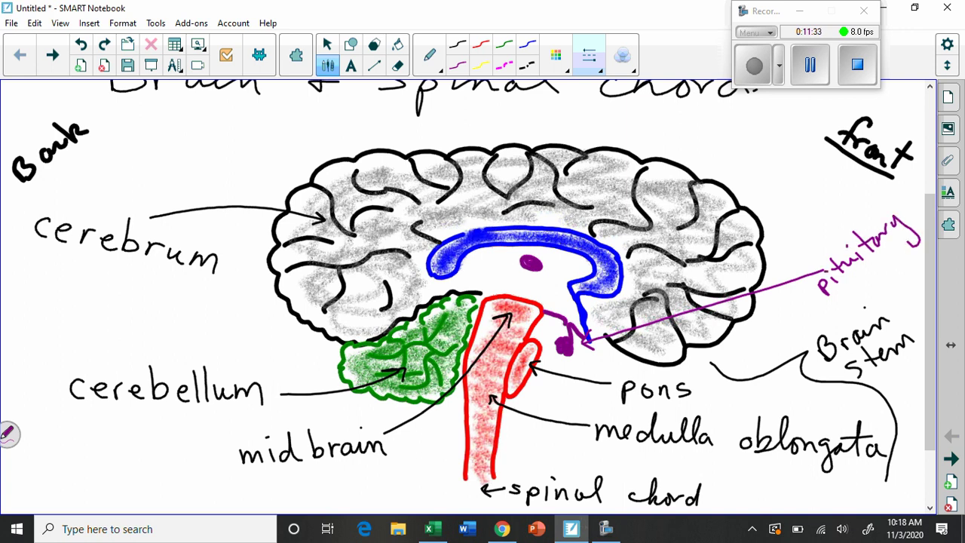
pyautogui.moveTo(853, 276)
pyautogui.mouseDown()
pyautogui.moveTo(873, 298)
pyautogui.moveTo(874, 264)
pyautogui.mouseUp()
pyautogui.moveTo(877, 271); pyautogui.dragTo(912, 233)
# - Draw a purple arrow to the thalamus and write 'Thalamus', erasing misspelled letters
pyautogui.moveTo(725, 131)
pyautogui.mouseDown()
pyautogui.moveTo(540, 258)
pyautogui.moveTo(551, 260)
pyautogui.mouseUp()
pyautogui.moveTo(735, 115)
pyautogui.mouseDown()
pyautogui.moveTo(729, 133)
pyautogui.moveTo(788, 105)
pyautogui.moveTo(852, 107)
pyautogui.mouseUp()
pyautogui.moveTo(856, 101); pyautogui.dragTo(850, 110)
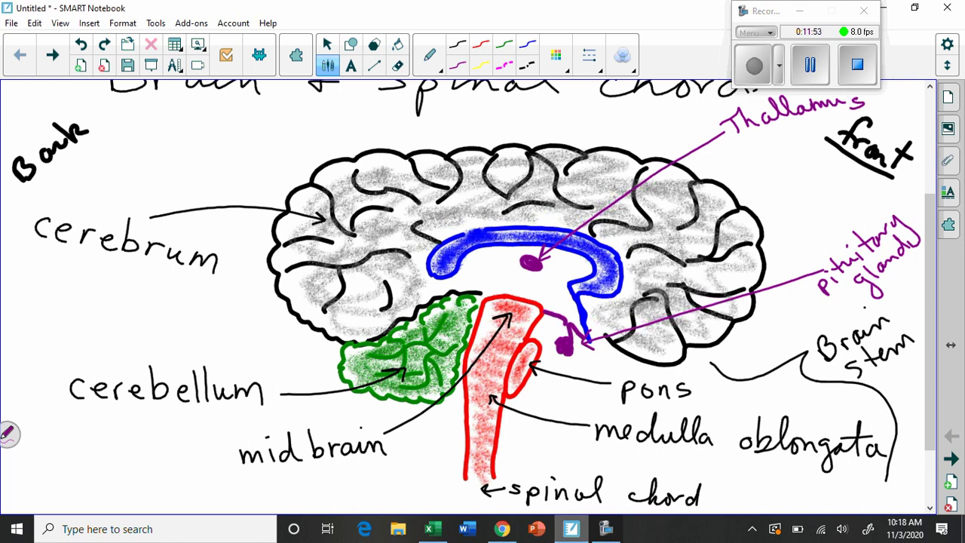
pyautogui.click(397, 65)
pyautogui.moveTo(787, 111); pyautogui.dragTo(866, 106)
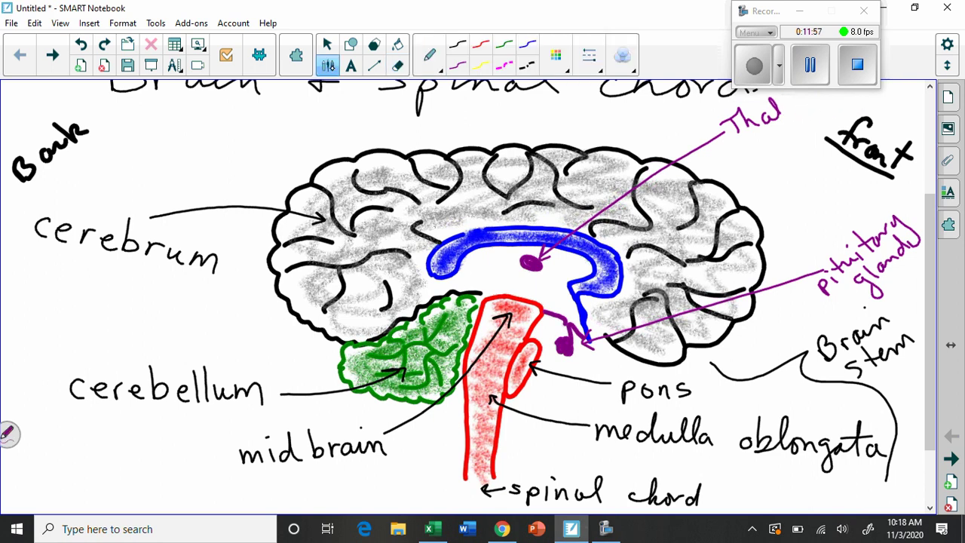
pyautogui.moveTo(784, 97); pyautogui.dragTo(793, 117)
pyautogui.moveTo(784, 94)
pyautogui.mouseDown()
pyautogui.moveTo(794, 122)
pyautogui.moveTo(792, 111)
pyautogui.moveTo(867, 101)
pyautogui.mouseUp()
pyautogui.click(327, 65)
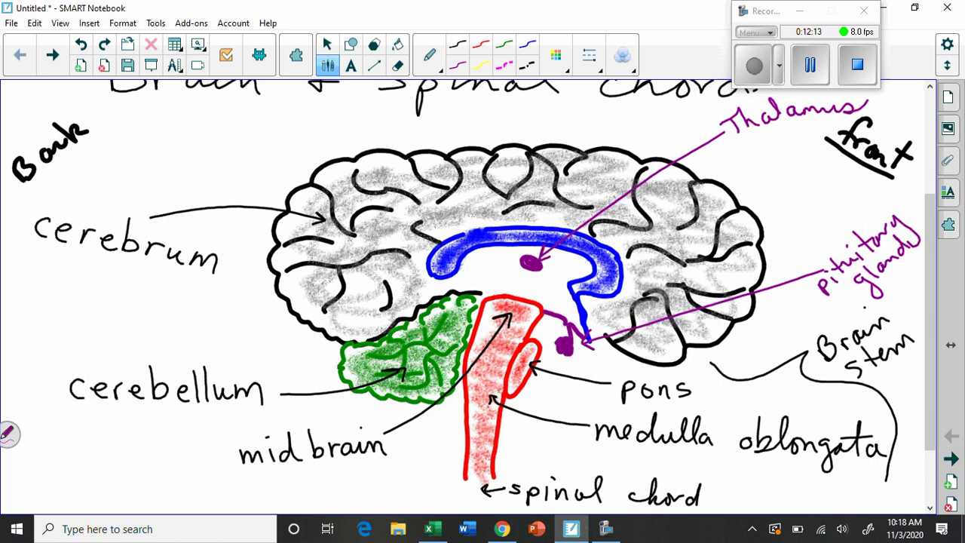
# - Switch to the blue pen at the thinnest thickness and draw an arrow to the blue band
pyautogui.click(456, 44)
pyautogui.click(588, 55)
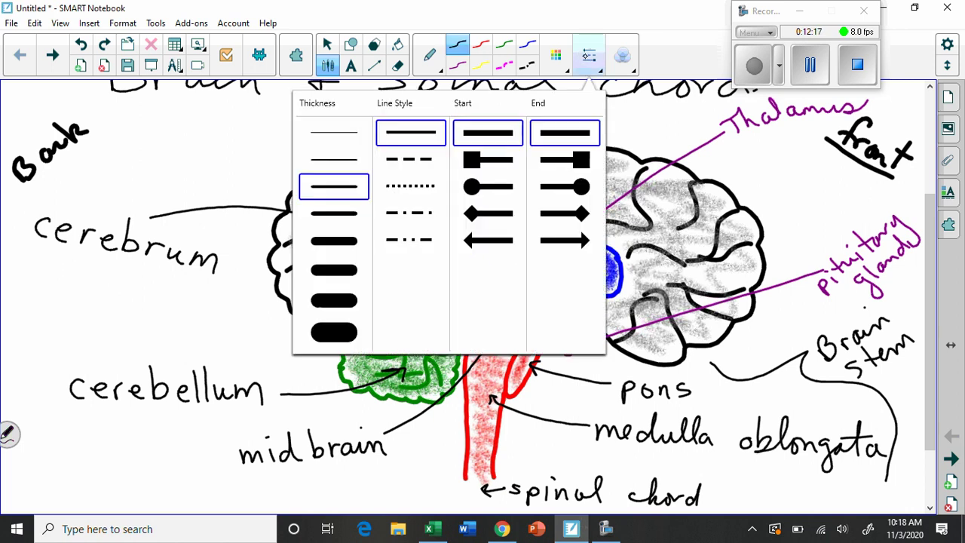
pyautogui.click(588, 55)
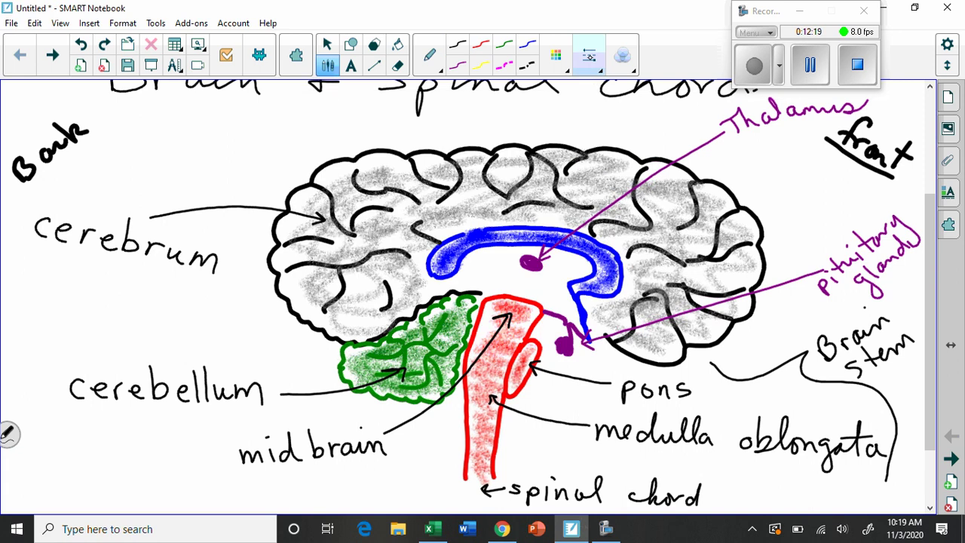
pyautogui.click(527, 45)
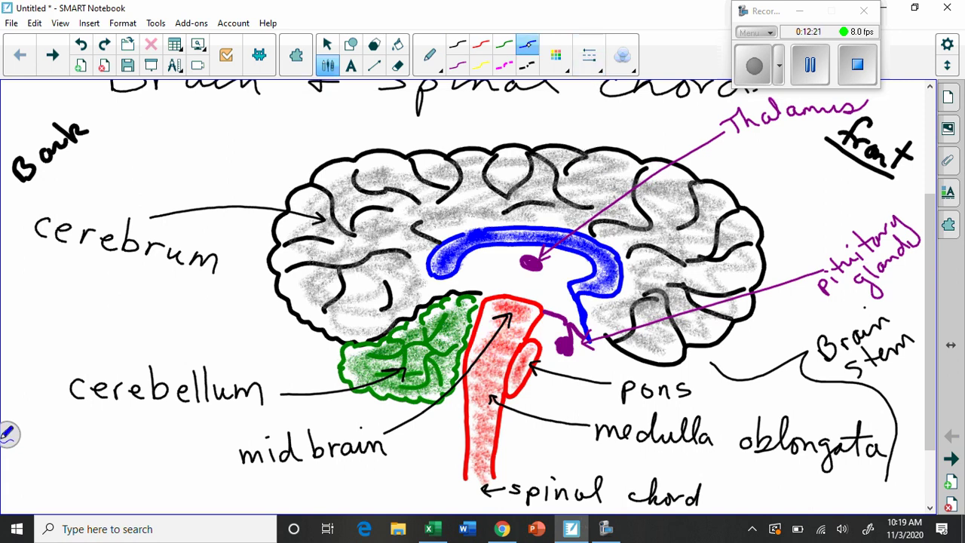
pyautogui.click(588, 55)
pyautogui.click(334, 133)
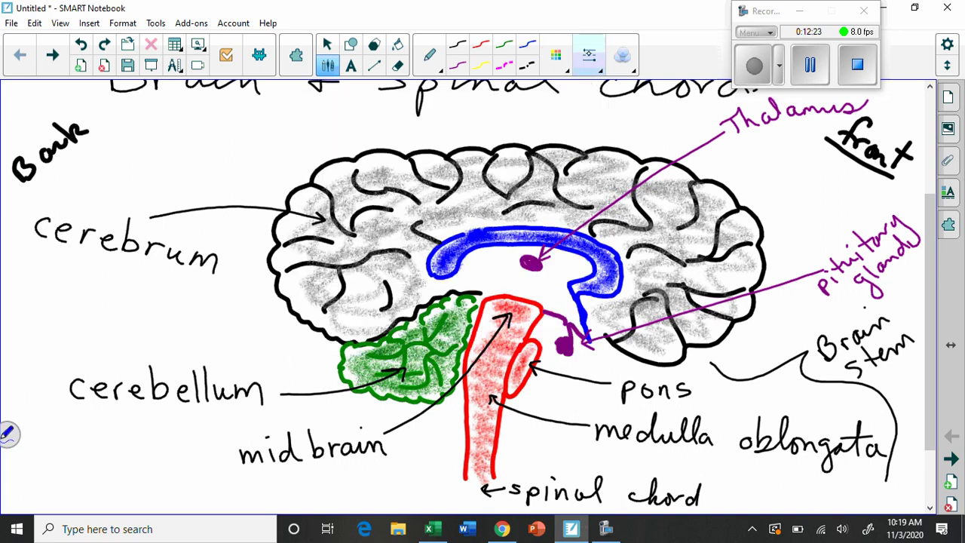
pyautogui.moveTo(275, 159); pyautogui.dragTo(468, 227)
# - Handwrite 'corpus callosum' in blue on two lines above the arrow
pyautogui.moveTo(195, 133)
pyautogui.mouseDown()
pyautogui.moveTo(194, 143)
pyautogui.moveTo(204, 129)
pyautogui.mouseUp()
pyautogui.moveTo(216, 135); pyautogui.dragTo(224, 125)
pyautogui.moveTo(230, 128)
pyautogui.mouseDown()
pyautogui.moveTo(231, 145)
pyautogui.moveTo(232, 135)
pyautogui.mouseUp()
pyautogui.moveTo(242, 125); pyautogui.dragTo(267, 126)
pyautogui.moveTo(278, 110); pyautogui.dragTo(272, 125)
pyautogui.moveTo(204, 163)
pyautogui.mouseDown()
pyautogui.moveTo(202, 175)
pyautogui.moveTo(234, 166)
pyautogui.mouseUp()
pyautogui.moveTo(240, 141)
pyautogui.mouseDown()
pyautogui.moveTo(236, 162)
pyautogui.moveTo(248, 161)
pyautogui.mouseUp()
pyautogui.moveTo(274, 141)
pyautogui.mouseDown()
pyautogui.moveTo(266, 149)
pyautogui.moveTo(273, 141)
pyautogui.mouseUp()
pyautogui.moveTo(287, 139)
pyautogui.mouseDown()
pyautogui.moveTo(282, 147)
pyautogui.moveTo(295, 145)
pyautogui.mouseUp()
pyautogui.moveTo(295, 136)
pyautogui.mouseDown()
pyautogui.moveTo(317, 125)
pyautogui.moveTo(326, 136)
pyautogui.mouseUp()
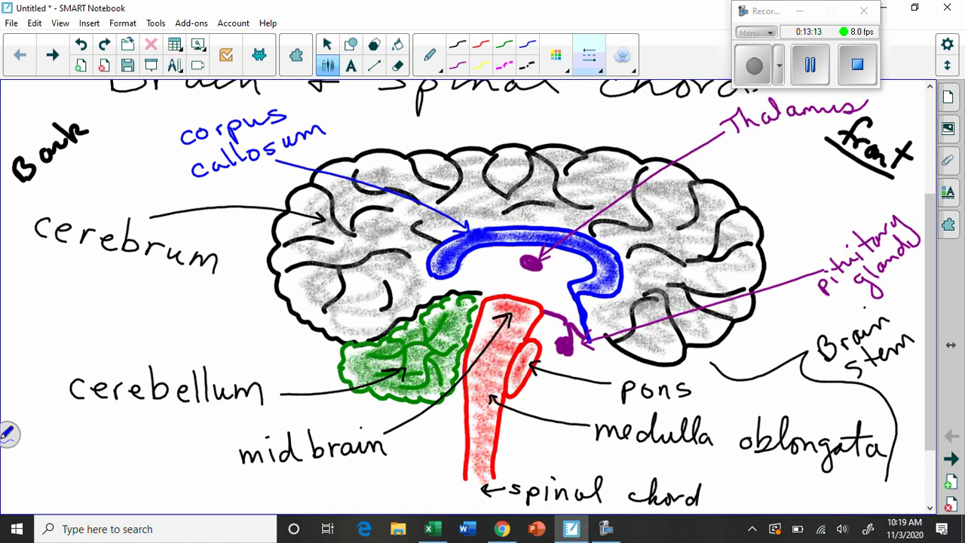
# - Switch to an orange crayon and shade beneath the corpus callosum around the thalamus
pyautogui.click(555, 55)
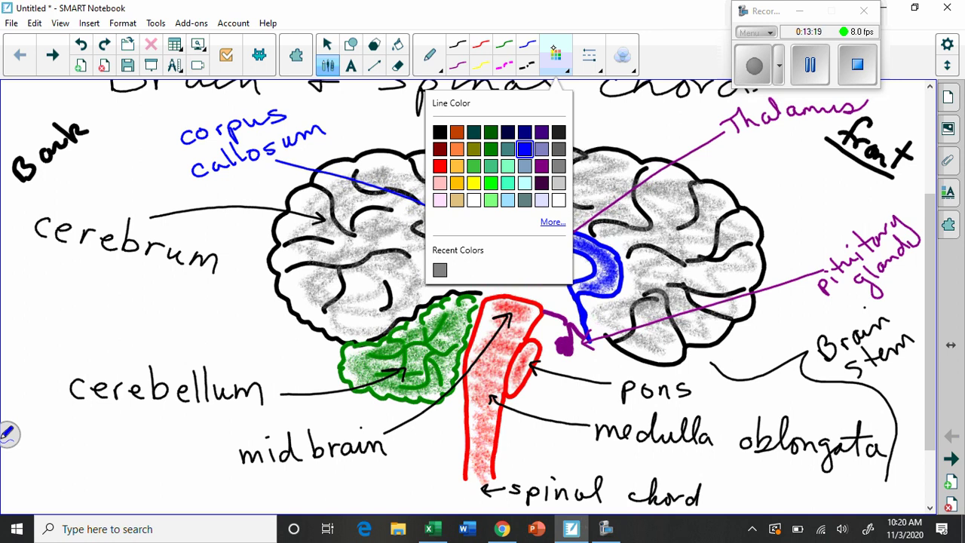
pyautogui.click(456, 166)
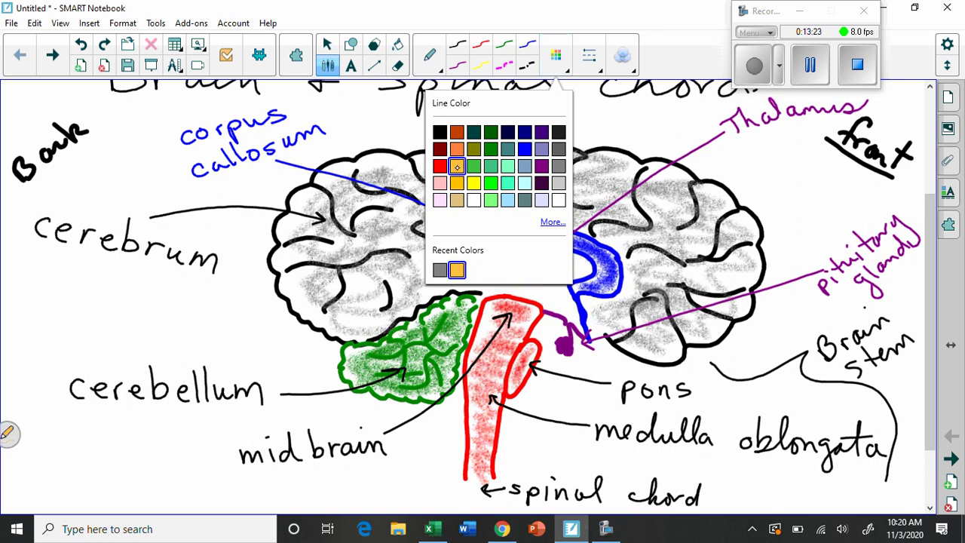
pyautogui.click(429, 57)
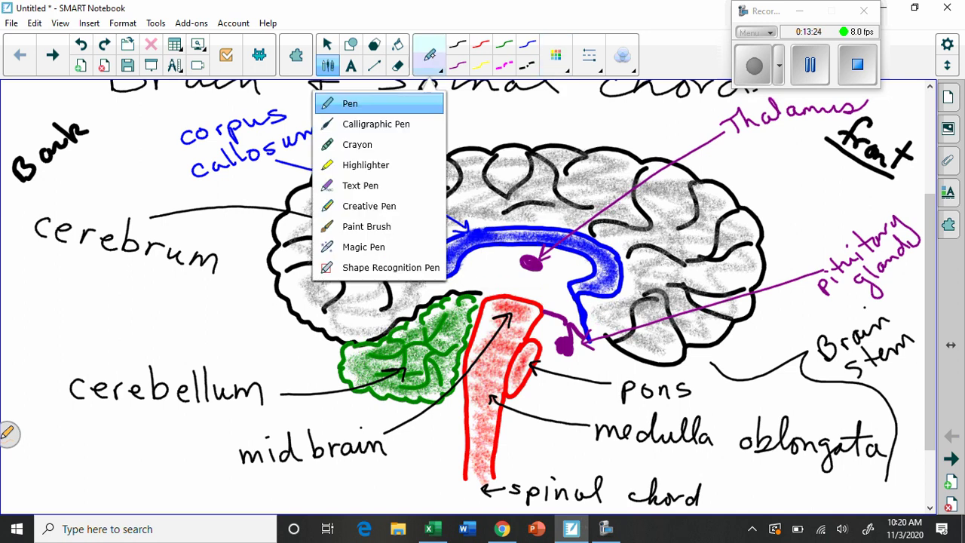
pyautogui.click(358, 144)
pyautogui.click(555, 55)
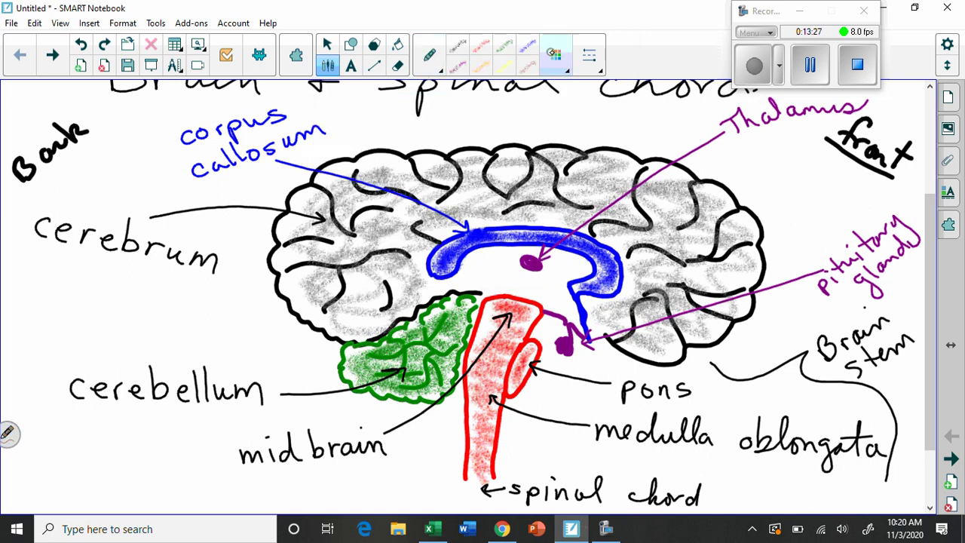
pyautogui.click(556, 55)
pyautogui.click(555, 55)
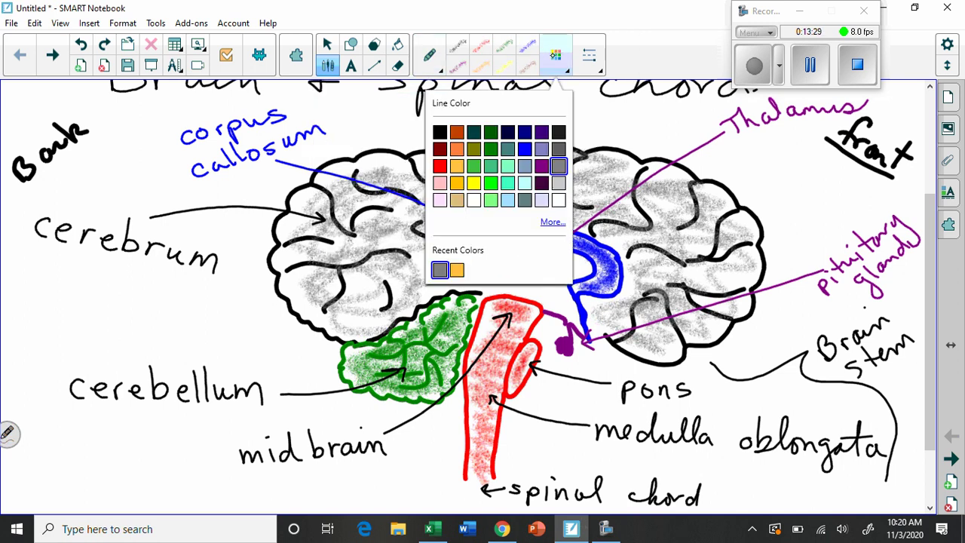
pyautogui.click(457, 270)
pyautogui.click(555, 55)
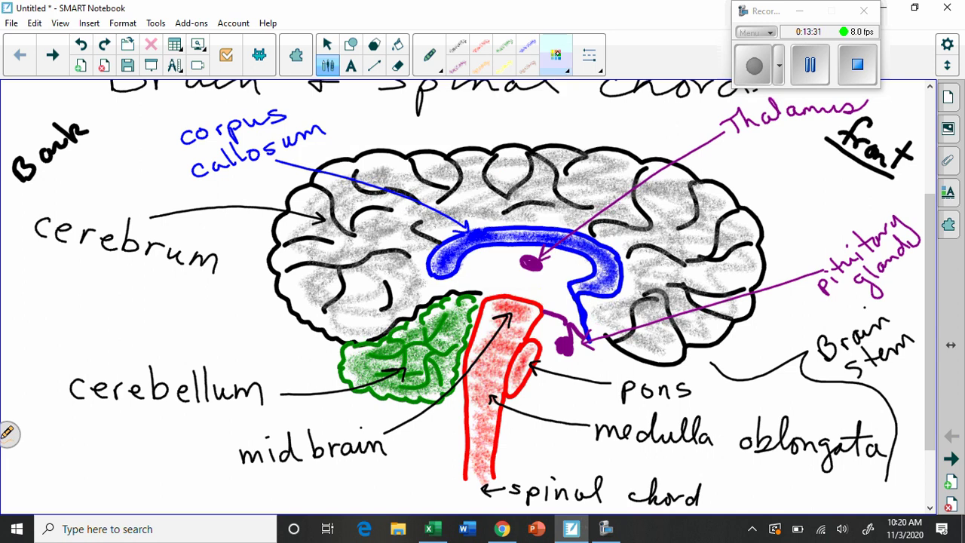
pyautogui.moveTo(509, 253)
pyautogui.mouseDown()
pyautogui.moveTo(482, 275)
pyautogui.moveTo(441, 285)
pyautogui.moveTo(561, 305)
pyautogui.moveTo(565, 264)
pyautogui.moveTo(531, 283)
pyautogui.moveTo(512, 271)
pyautogui.moveTo(557, 294)
pyautogui.moveTo(497, 284)
pyautogui.moveTo(508, 256)
pyautogui.moveTo(491, 283)
pyautogui.mouseUp()
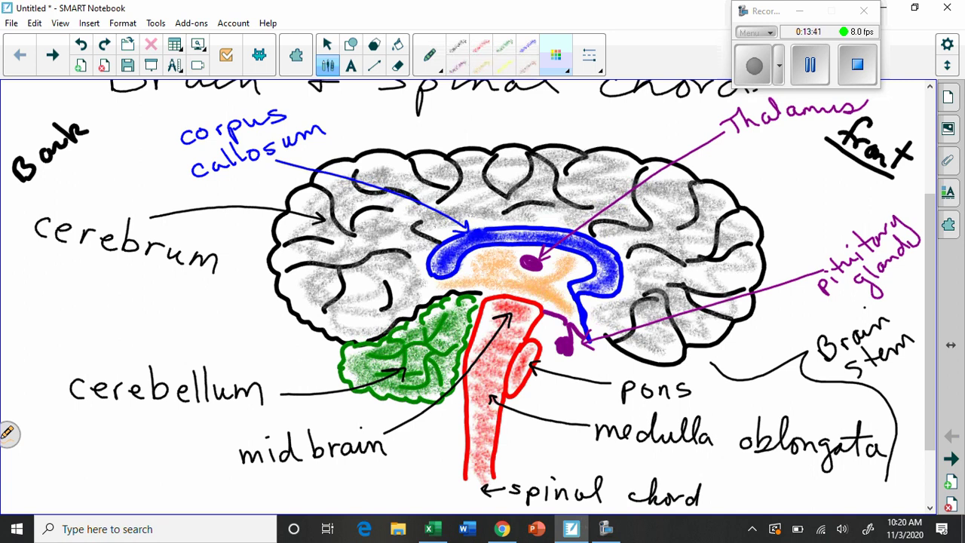
# - Switch to the regular pen in purple at the thinnest line thickness
pyautogui.click(440, 69)
pyautogui.click(350, 104)
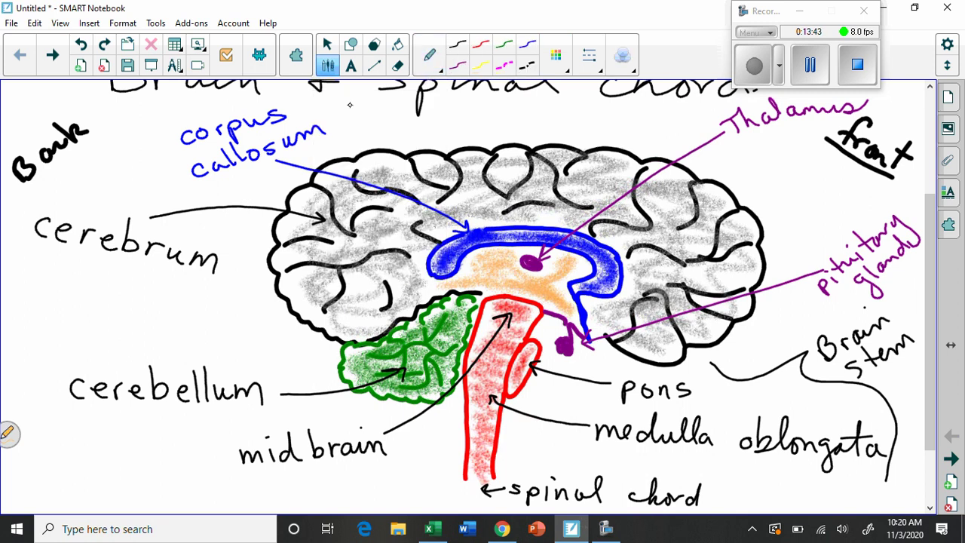
pyautogui.click(457, 45)
pyautogui.click(588, 54)
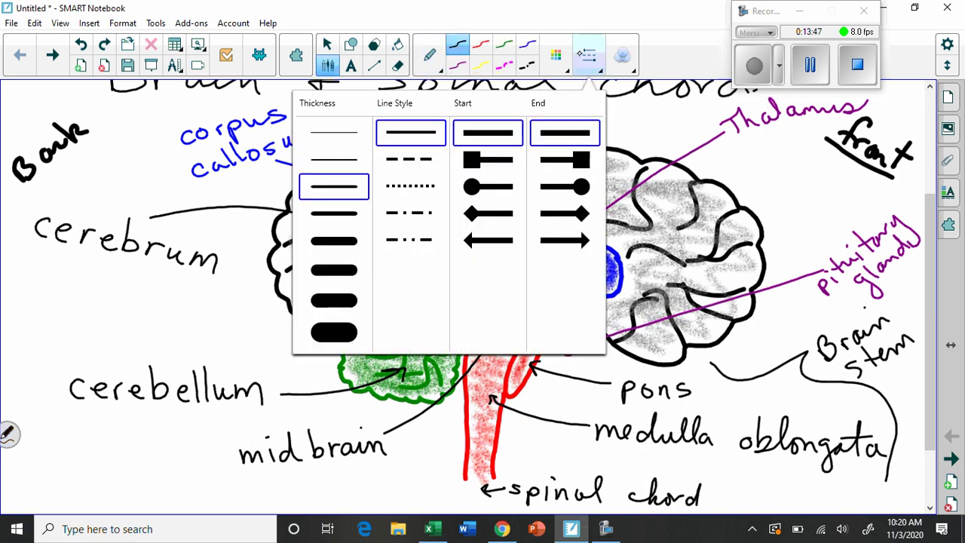
pyautogui.click(458, 66)
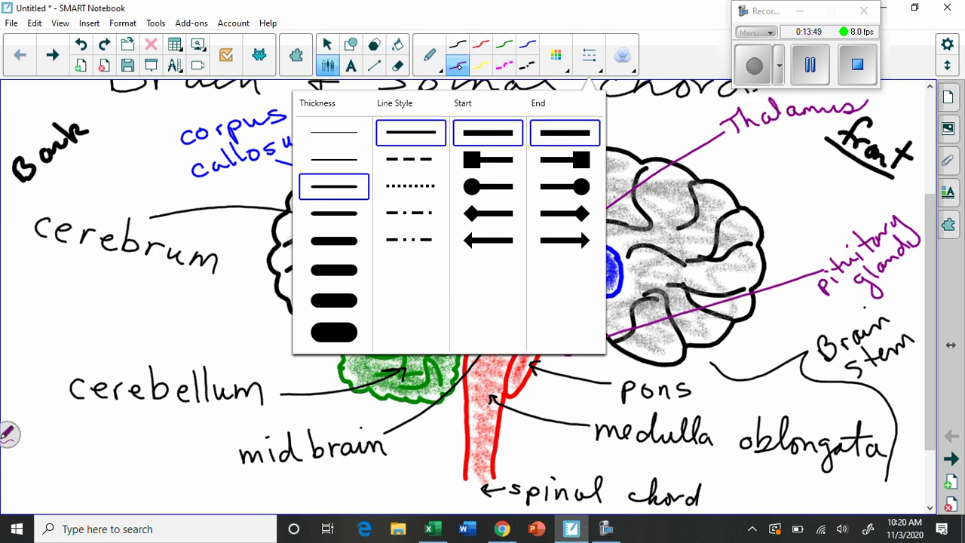
pyautogui.click(333, 132)
pyautogui.click(587, 55)
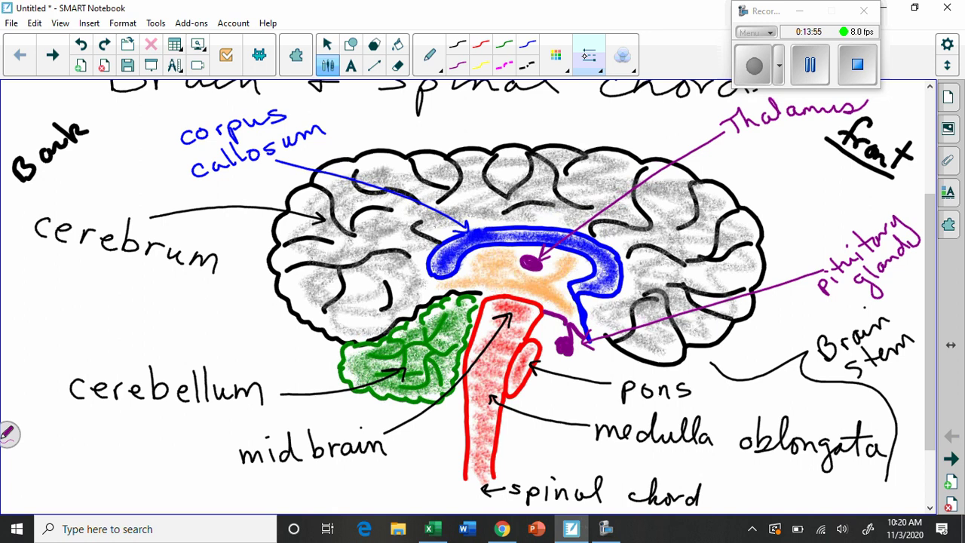
# - Draw a thin purple pointer line into the brain and start writing the 'hypothalamus' label
pyautogui.moveTo(495, 135)
pyautogui.mouseDown()
pyautogui.moveTo(495, 250)
pyautogui.moveTo(553, 293)
pyautogui.mouseUp()
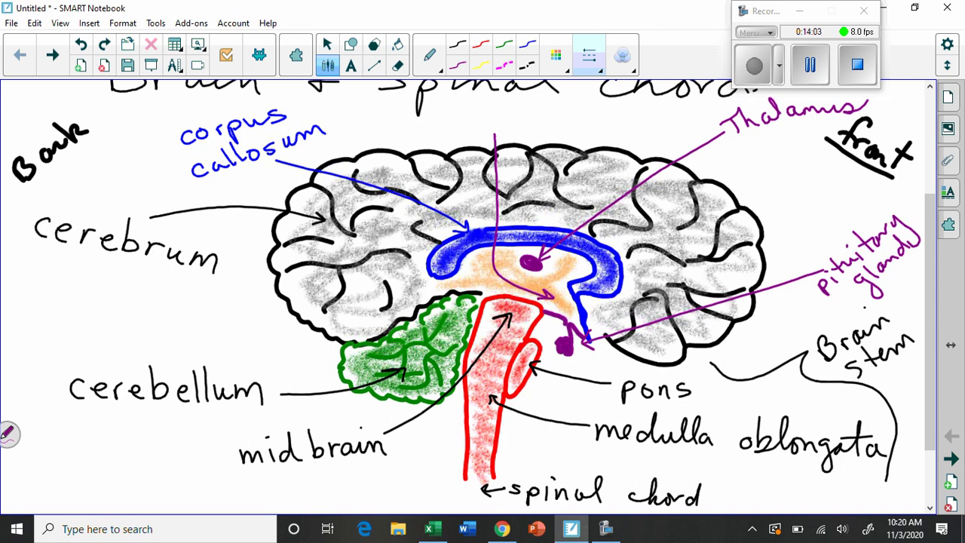
pyautogui.moveTo(443, 104)
pyautogui.mouseDown()
pyautogui.moveTo(454, 122)
pyautogui.moveTo(469, 119)
pyautogui.moveTo(462, 137)
pyautogui.mouseUp()
pyautogui.moveTo(479, 115); pyautogui.dragTo(480, 135)
pyautogui.moveTo(481, 114)
pyautogui.mouseDown()
pyautogui.moveTo(482, 128)
pyautogui.moveTo(666, 119)
pyautogui.mouseUp()
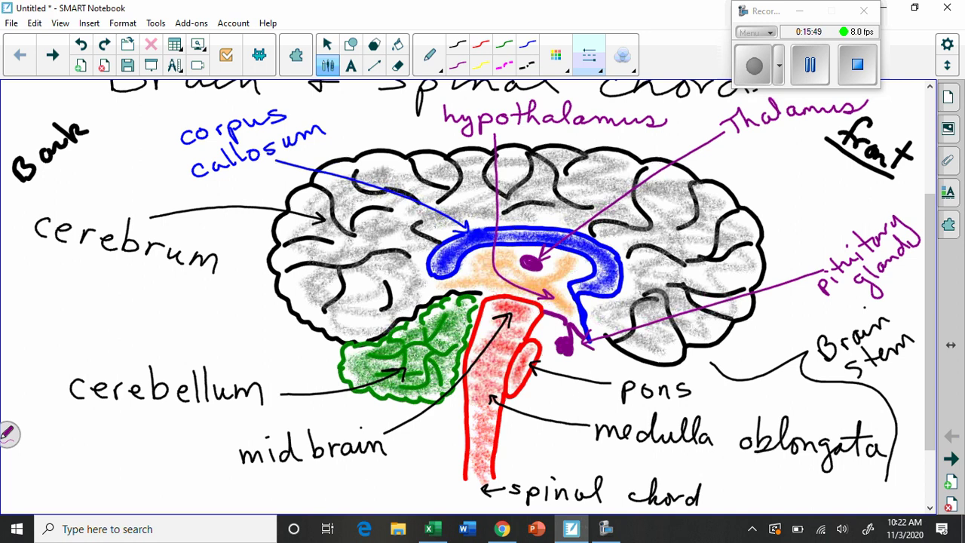
# - Scroll down past the labelled brain diagram to a blank area of the page
pyautogui.scroll(-2, 931, 298)
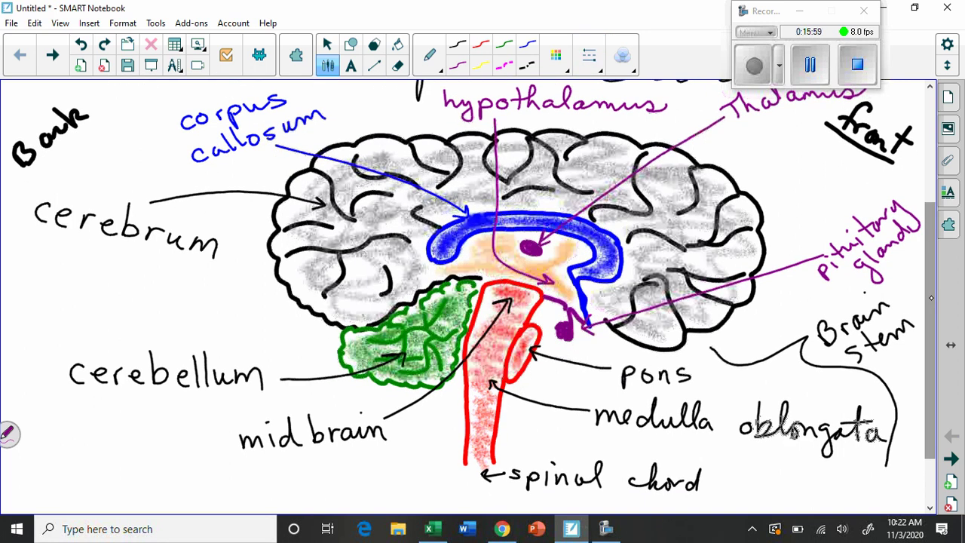
pyautogui.click(606, 528)
pyautogui.scroll(-2, 480, 388)
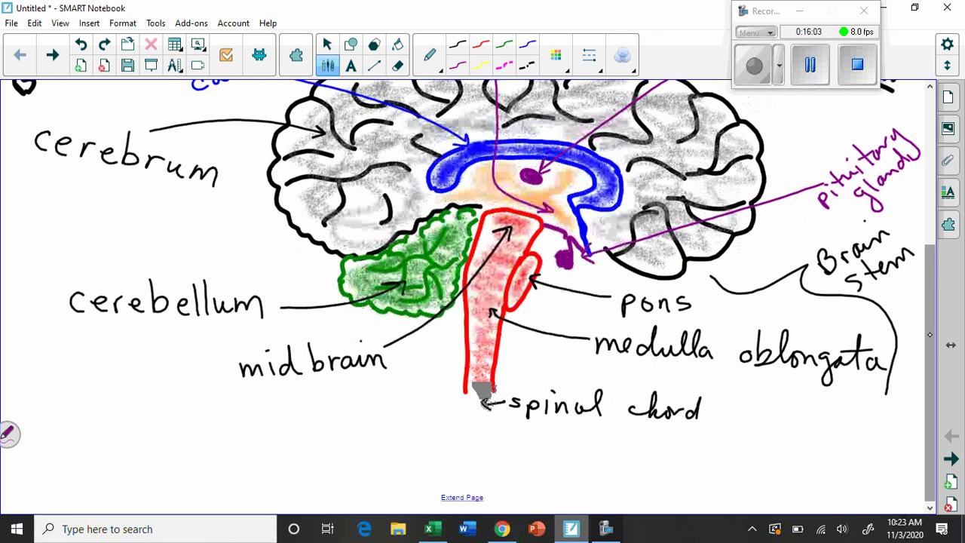
pyautogui.scroll(-5, 754, 354)
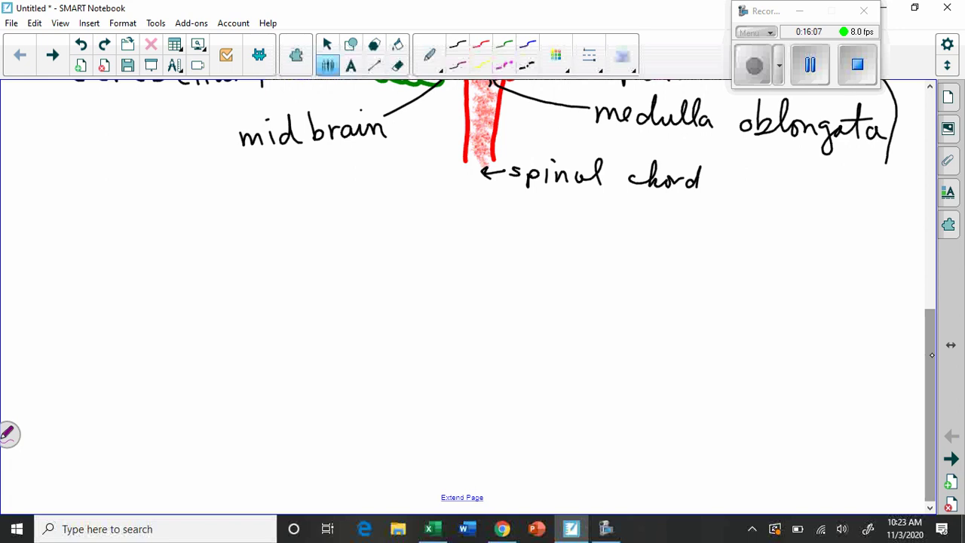
pyautogui.scroll(-3, 482, 302)
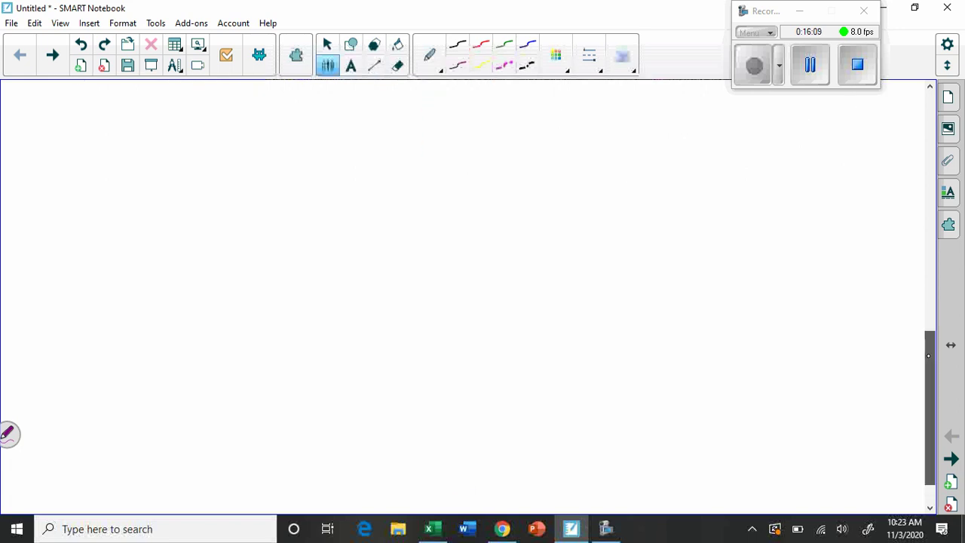
# - Draw a cloud-shaped black brain outline in the blank area
pyautogui.moveTo(925, 343); pyautogui.dragTo(921, 329)
pyautogui.click(457, 45)
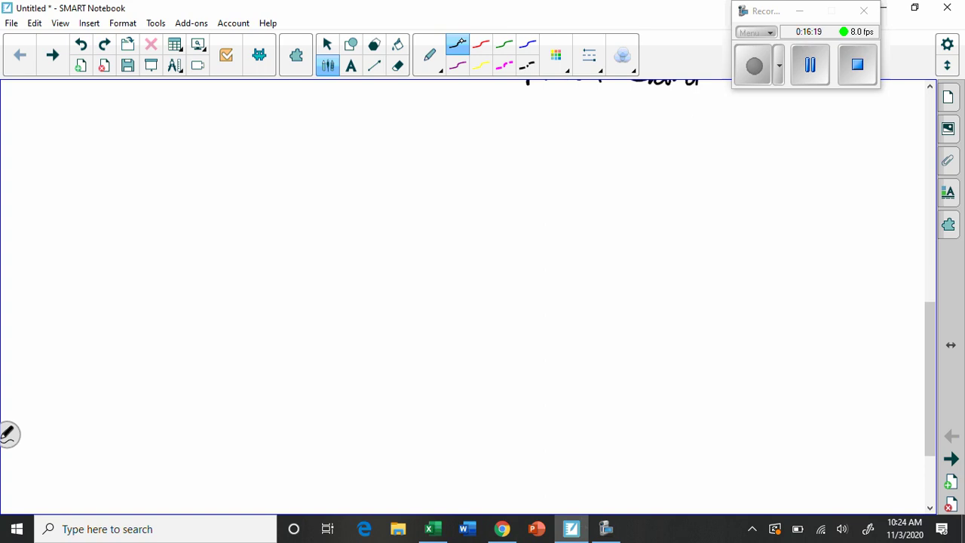
pyautogui.moveTo(716, 250)
pyautogui.mouseDown()
pyautogui.moveTo(687, 204)
pyautogui.moveTo(598, 164)
pyautogui.moveTo(459, 140)
pyautogui.moveTo(323, 172)
pyautogui.moveTo(264, 253)
pyautogui.moveTo(297, 327)
pyautogui.moveTo(387, 370)
pyautogui.moveTo(448, 348)
pyautogui.moveTo(467, 318)
pyautogui.moveTo(518, 302)
pyautogui.moveTo(626, 299)
pyautogui.moveTo(716, 278)
pyautogui.moveTo(718, 251)
pyautogui.mouseUp()
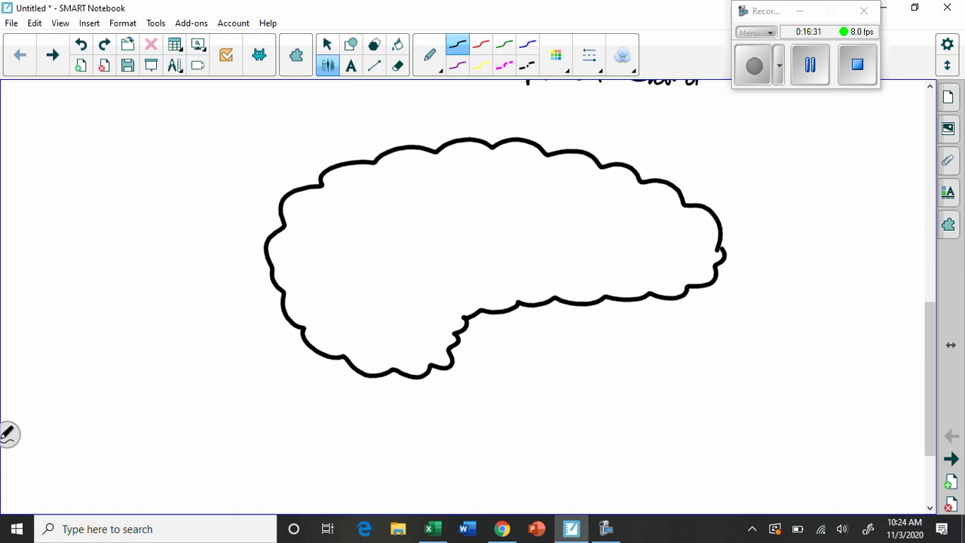
# - Erase the outline's lower lobe and redraw its lower edge
pyautogui.click(504, 44)
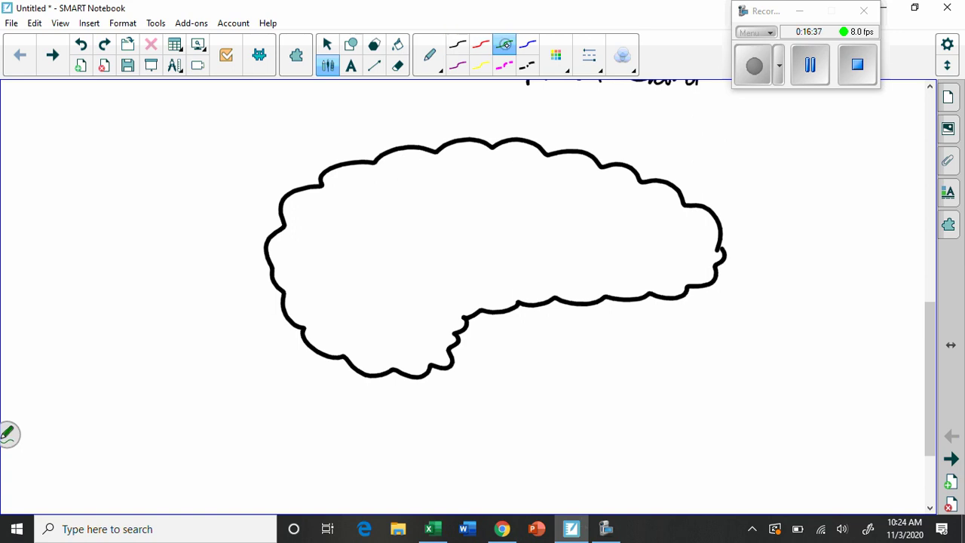
pyautogui.click(588, 54)
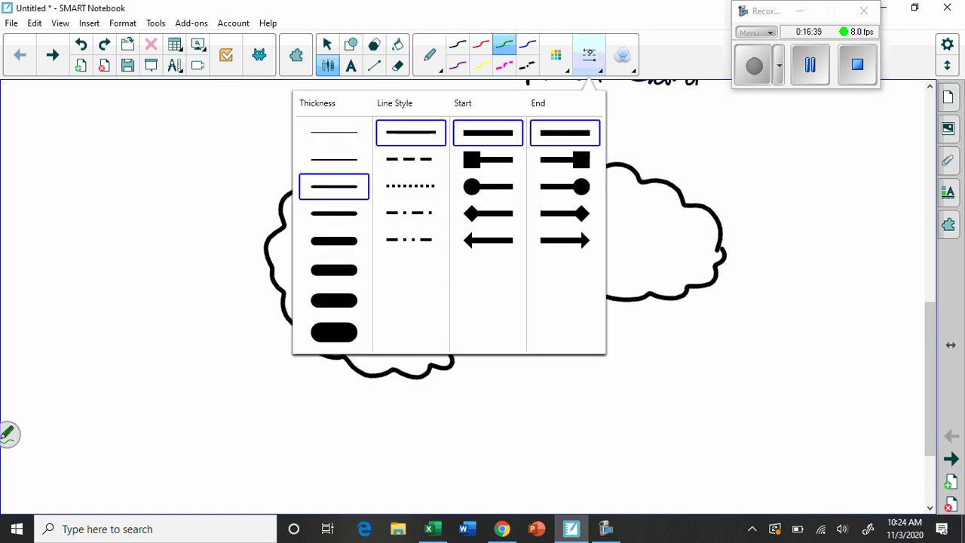
pyautogui.click(589, 55)
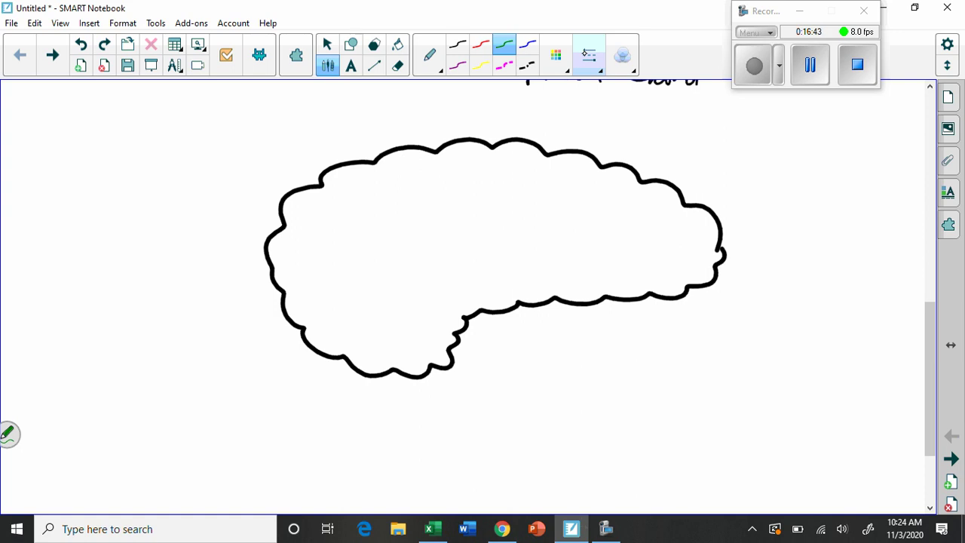
pyautogui.click(397, 66)
pyautogui.moveTo(461, 325)
pyautogui.mouseDown()
pyautogui.moveTo(368, 370)
pyautogui.moveTo(452, 357)
pyautogui.moveTo(349, 362)
pyautogui.moveTo(353, 352)
pyautogui.mouseUp()
pyautogui.click(327, 66)
pyautogui.moveTo(461, 316)
pyautogui.mouseDown()
pyautogui.moveTo(434, 338)
pyautogui.moveTo(329, 356)
pyautogui.moveTo(387, 388)
pyautogui.moveTo(462, 383)
pyautogui.moveTo(492, 335)
pyautogui.moveTo(465, 319)
pyautogui.mouseUp()
# - Draw a green cerebellum under the outline and two brainstem lines with a small loop
pyautogui.click(504, 45)
pyautogui.moveTo(535, 305)
pyautogui.mouseDown()
pyautogui.moveTo(565, 353)
pyautogui.moveTo(559, 366)
pyautogui.mouseUp()
pyautogui.moveTo(495, 368)
pyautogui.mouseDown()
pyautogui.moveTo(520, 386)
pyautogui.moveTo(528, 460)
pyautogui.mouseUp()
pyautogui.moveTo(558, 369); pyautogui.dragTo(552, 474)
pyautogui.moveTo(550, 376); pyautogui.dragTo(548, 403)
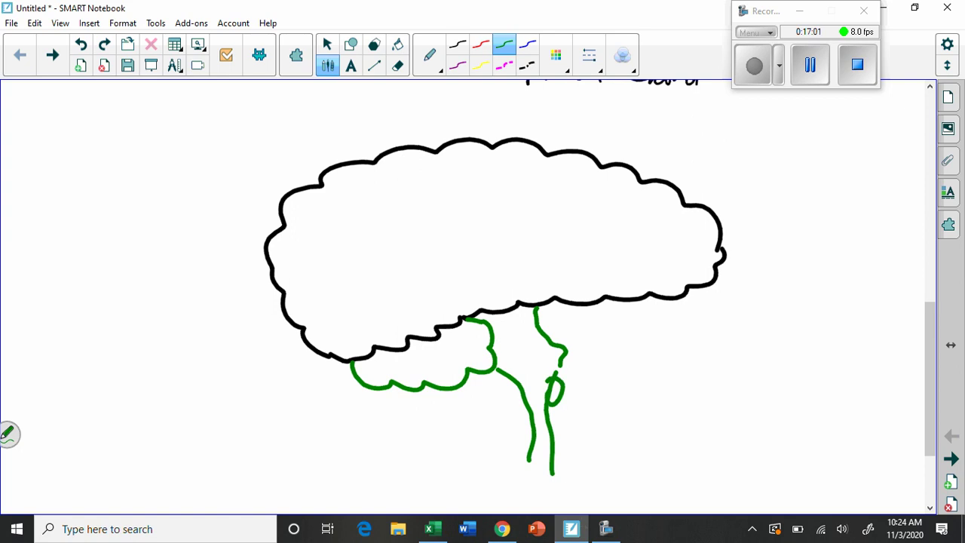
# - In thin black ink, draw fold lines across the brain's top, left and lower-middle areas
pyautogui.click(457, 44)
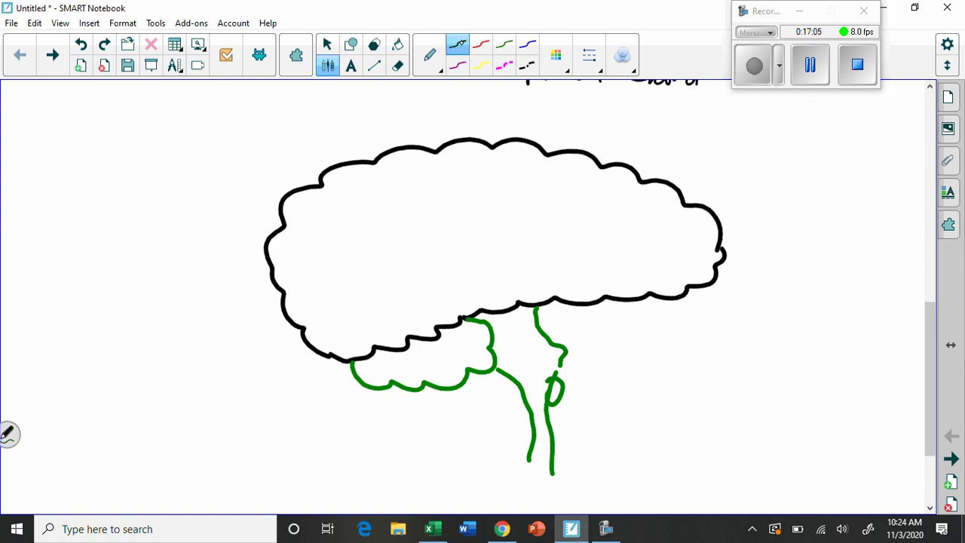
pyautogui.click(589, 55)
pyautogui.click(333, 133)
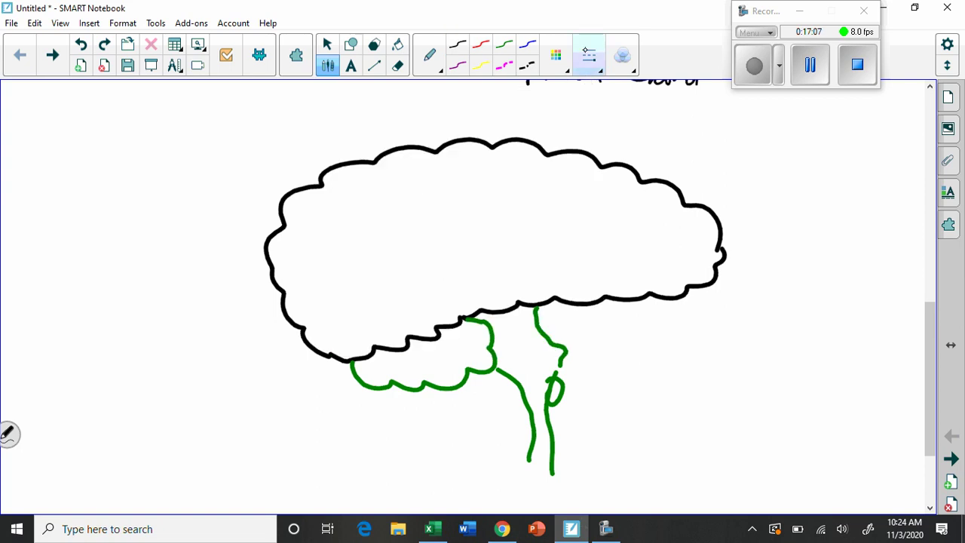
pyautogui.moveTo(324, 188); pyautogui.dragTo(380, 223)
pyautogui.moveTo(372, 166)
pyautogui.mouseDown()
pyautogui.moveTo(427, 185)
pyautogui.moveTo(471, 175)
pyautogui.moveTo(485, 190)
pyautogui.mouseUp()
pyautogui.moveTo(490, 151); pyautogui.dragTo(511, 200)
pyautogui.moveTo(456, 209)
pyautogui.mouseDown()
pyautogui.moveTo(445, 214)
pyautogui.moveTo(443, 245)
pyautogui.mouseUp()
pyautogui.moveTo(389, 226); pyautogui.dragTo(394, 276)
pyautogui.moveTo(291, 231)
pyautogui.mouseDown()
pyautogui.moveTo(308, 229)
pyautogui.moveTo(357, 275)
pyautogui.mouseUp()
pyautogui.moveTo(293, 293); pyautogui.dragTo(361, 277)
pyautogui.moveTo(326, 328)
pyautogui.mouseDown()
pyautogui.moveTo(366, 301)
pyautogui.moveTo(415, 328)
pyautogui.mouseUp()
pyautogui.moveTo(445, 307); pyautogui.dragTo(457, 306)
pyautogui.moveTo(428, 269); pyautogui.dragTo(446, 309)
pyautogui.moveTo(473, 265); pyautogui.dragTo(487, 303)
# - Draw more fold lines through the brain's middle and right half
pyautogui.moveTo(502, 242); pyautogui.dragTo(482, 266)
pyautogui.moveTo(548, 248); pyautogui.dragTo(531, 296)
pyautogui.moveTo(556, 287); pyautogui.dragTo(570, 232)
pyautogui.moveTo(544, 155); pyautogui.dragTo(555, 204)
pyautogui.moveTo(485, 220); pyautogui.dragTo(610, 239)
pyautogui.moveTo(578, 179)
pyautogui.mouseDown()
pyautogui.moveTo(620, 201)
pyautogui.moveTo(629, 226)
pyautogui.mouseUp()
pyautogui.moveTo(653, 192); pyautogui.dragTo(655, 211)
pyautogui.moveTo(632, 246); pyautogui.dragTo(684, 205)
pyautogui.moveTo(683, 252); pyautogui.dragTo(716, 250)
pyautogui.moveTo(650, 249); pyautogui.dragTo(706, 261)
pyautogui.moveTo(649, 255); pyautogui.dragTo(698, 283)
pyautogui.moveTo(631, 271); pyautogui.dragTo(656, 288)
pyautogui.moveTo(586, 276); pyautogui.dragTo(624, 287)
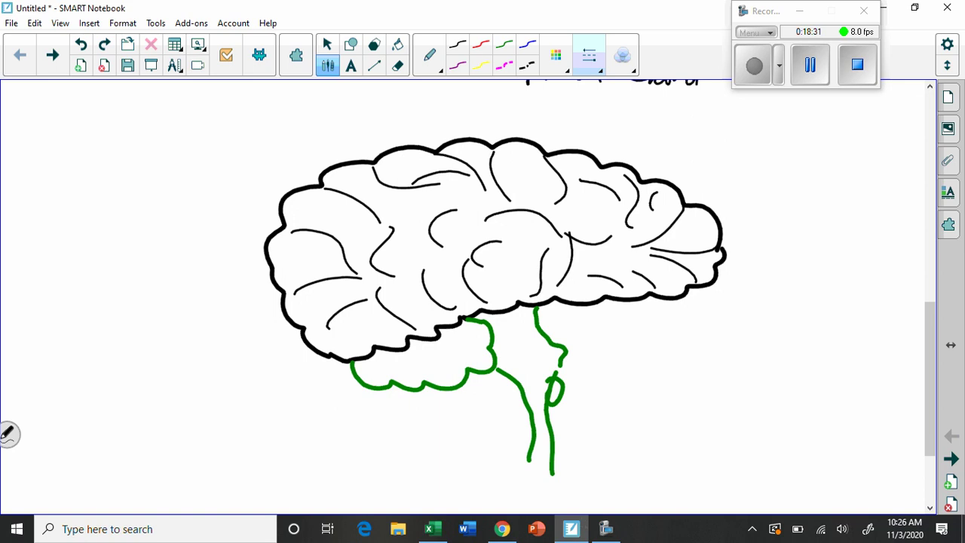
# - Draw a blue line bordering the rear region of the brain
pyautogui.click(528, 45)
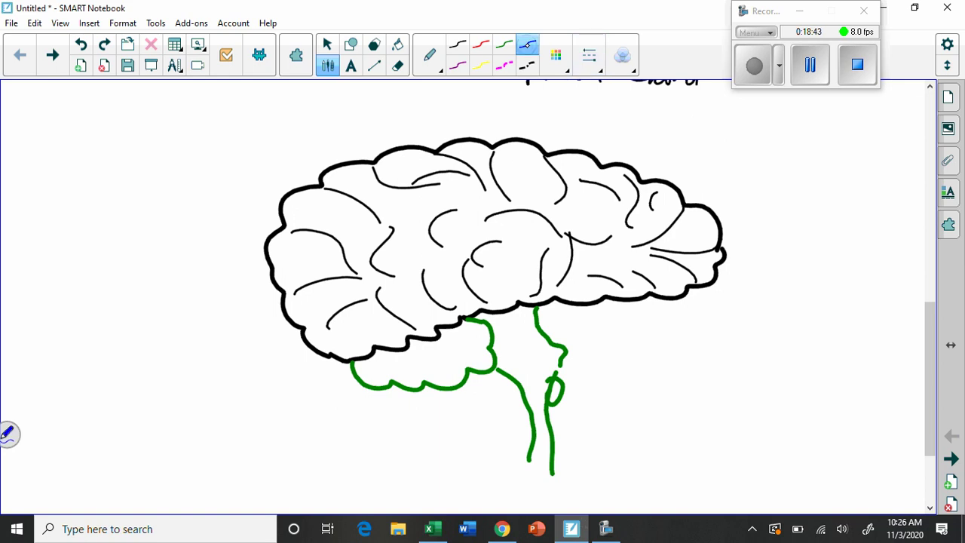
pyautogui.moveTo(268, 240)
pyautogui.mouseDown()
pyautogui.moveTo(300, 233)
pyautogui.moveTo(362, 263)
pyautogui.moveTo(407, 343)
pyautogui.mouseUp()
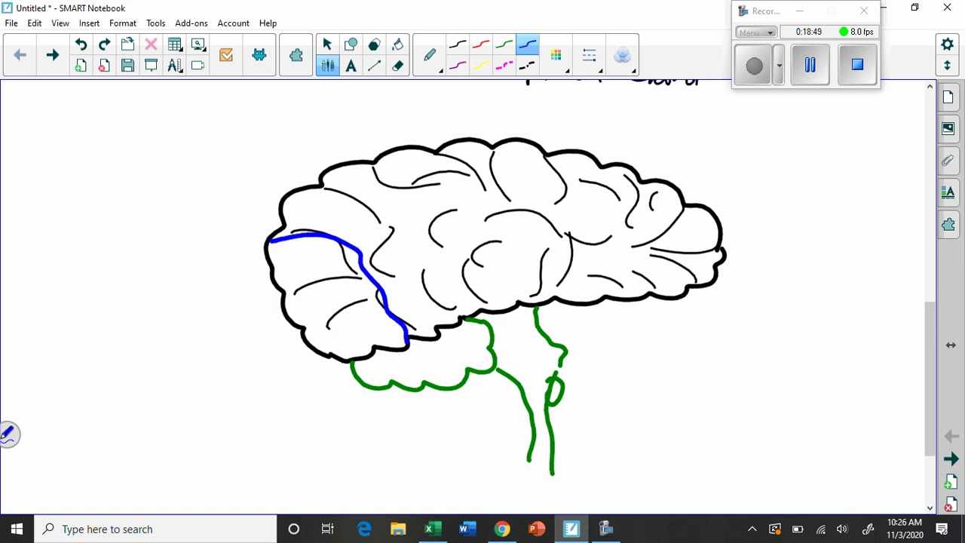
pyautogui.click(430, 54)
pyautogui.click(352, 104)
# - Shade the rear brain region with blue crayon
pyautogui.click(430, 54)
pyautogui.click(358, 142)
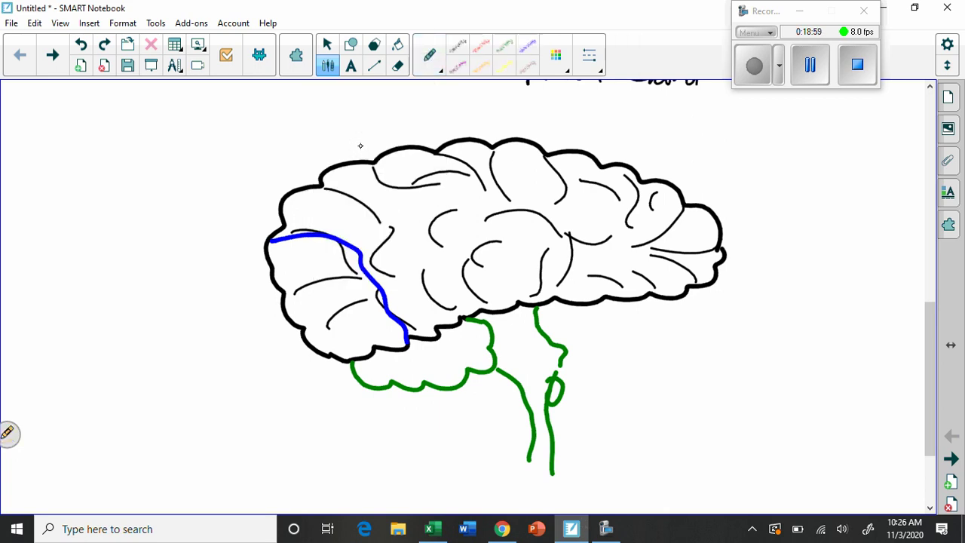
pyautogui.click(556, 54)
pyautogui.click(527, 45)
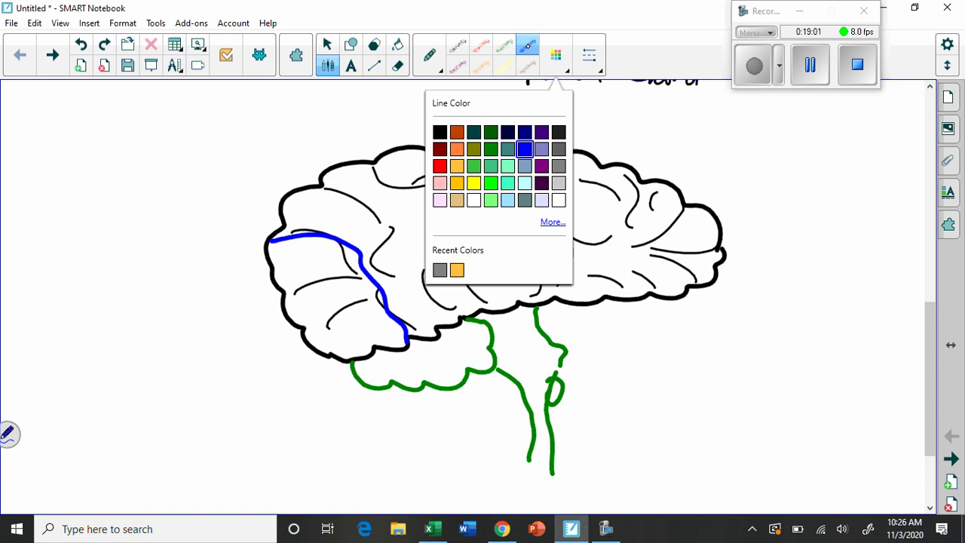
pyautogui.moveTo(280, 249)
pyautogui.mouseDown()
pyautogui.moveTo(347, 252)
pyautogui.moveTo(348, 279)
pyautogui.moveTo(396, 336)
pyautogui.moveTo(296, 285)
pyautogui.moveTo(395, 335)
pyautogui.moveTo(287, 245)
pyautogui.mouseUp()
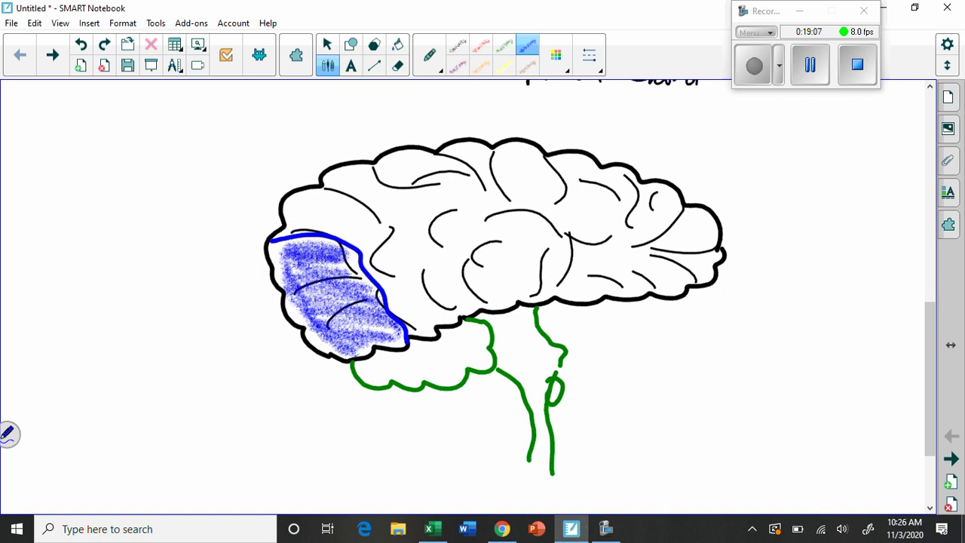
# - Switch back to the regular pen at the thinnest line thickness
pyautogui.click(431, 56)
pyautogui.click(340, 101)
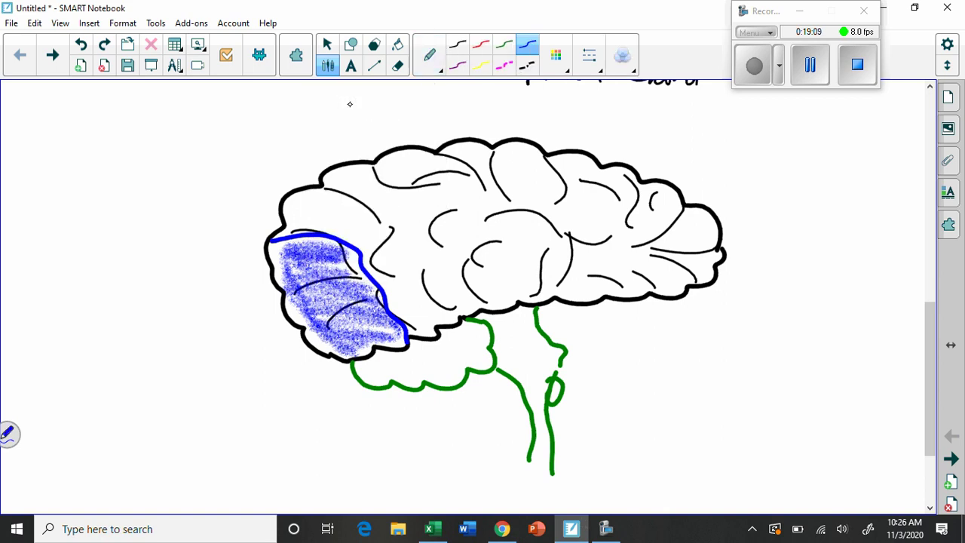
pyautogui.click(587, 53)
pyautogui.click(525, 46)
pyautogui.click(334, 132)
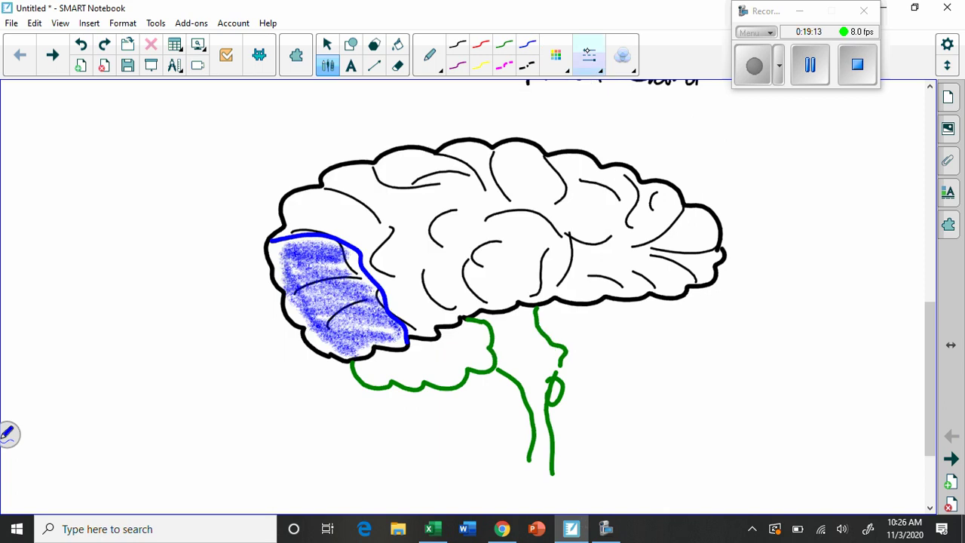
# - Handwrite 'occipital' in blue beside the brain
pyautogui.moveTo(56, 305); pyautogui.dragTo(81, 316)
pyautogui.moveTo(101, 306); pyautogui.dragTo(101, 317)
pyautogui.moveTo(106, 310); pyautogui.dragTo(125, 333)
pyautogui.moveTo(125, 306); pyautogui.dragTo(154, 318)
pyautogui.moveTo(167, 280)
pyautogui.mouseDown()
pyautogui.moveTo(167, 319)
pyautogui.moveTo(189, 305)
pyautogui.mouseUp()
pyautogui.moveTo(194, 306)
pyautogui.mouseDown()
pyautogui.moveTo(199, 315)
pyautogui.moveTo(224, 304)
pyautogui.mouseUp()
pyautogui.click(98, 278)
# - Add 'lobe' with an arrow to the blue region, then trace the temporal lobe's upper edge in red
pyautogui.moveTo(146, 324); pyautogui.dragTo(149, 356)
pyautogui.moveTo(170, 340)
pyautogui.mouseDown()
pyautogui.moveTo(162, 351)
pyautogui.moveTo(170, 339)
pyautogui.mouseUp()
pyautogui.moveTo(183, 324); pyautogui.dragTo(189, 354)
pyautogui.moveTo(212, 346)
pyautogui.mouseDown()
pyautogui.moveTo(226, 337)
pyautogui.moveTo(237, 356)
pyautogui.moveTo(315, 301)
pyautogui.mouseUp()
pyautogui.moveTo(299, 296)
pyautogui.mouseDown()
pyautogui.moveTo(320, 300)
pyautogui.moveTo(311, 308)
pyautogui.mouseUp()
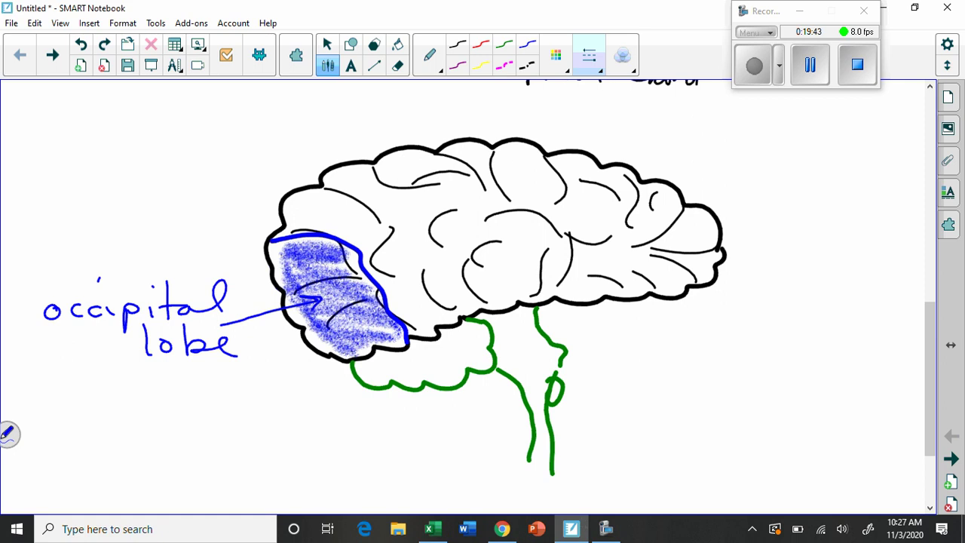
pyautogui.click(481, 44)
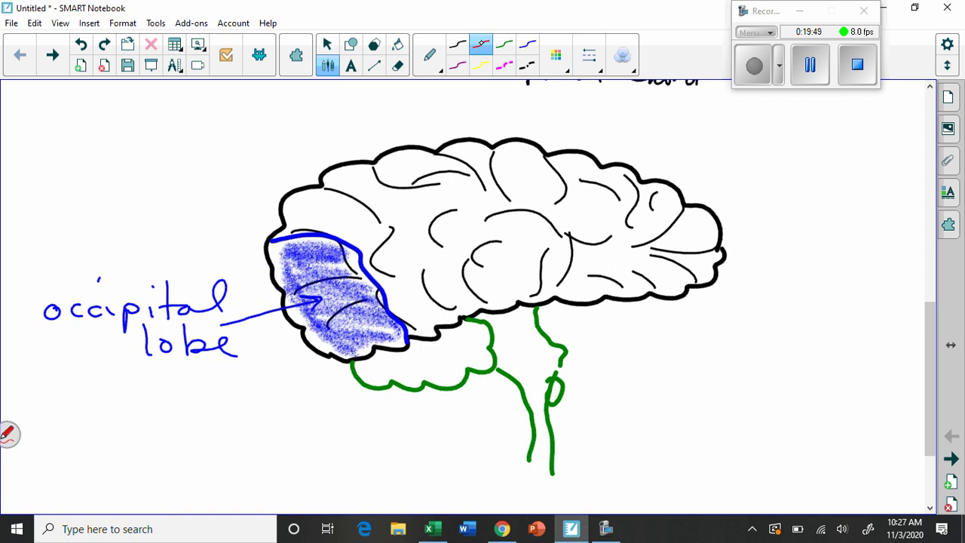
pyautogui.moveTo(619, 297)
pyautogui.mouseDown()
pyautogui.moveTo(612, 261)
pyautogui.moveTo(510, 244)
pyautogui.moveTo(440, 256)
pyautogui.moveTo(381, 282)
pyautogui.moveTo(425, 333)
pyautogui.moveTo(483, 305)
pyautogui.moveTo(611, 296)
pyautogui.mouseUp()
# - Complete the red temporal lobe outline and fill it with red crayon, returning to the regular pen
pyautogui.click(586, 297)
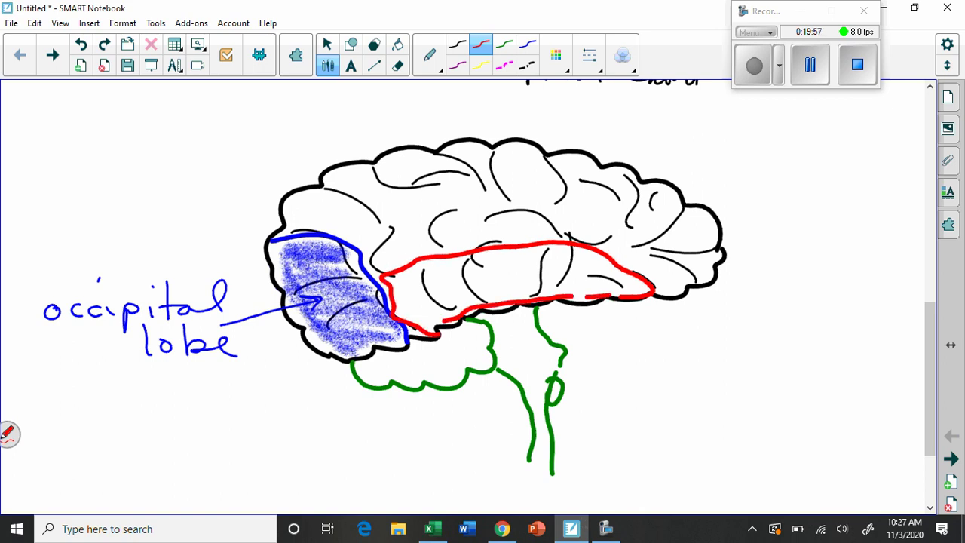
pyautogui.click(440, 70)
pyautogui.click(358, 148)
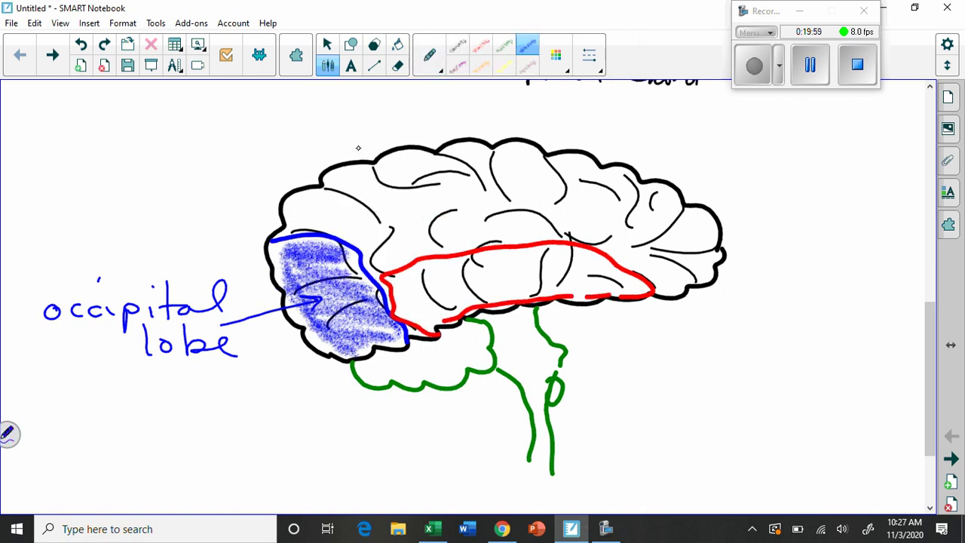
pyautogui.click(481, 46)
pyautogui.moveTo(397, 268)
pyautogui.mouseDown()
pyautogui.moveTo(494, 300)
pyautogui.moveTo(486, 260)
pyautogui.moveTo(611, 275)
pyautogui.moveTo(504, 279)
pyautogui.moveTo(422, 306)
pyautogui.moveTo(595, 271)
pyautogui.mouseUp()
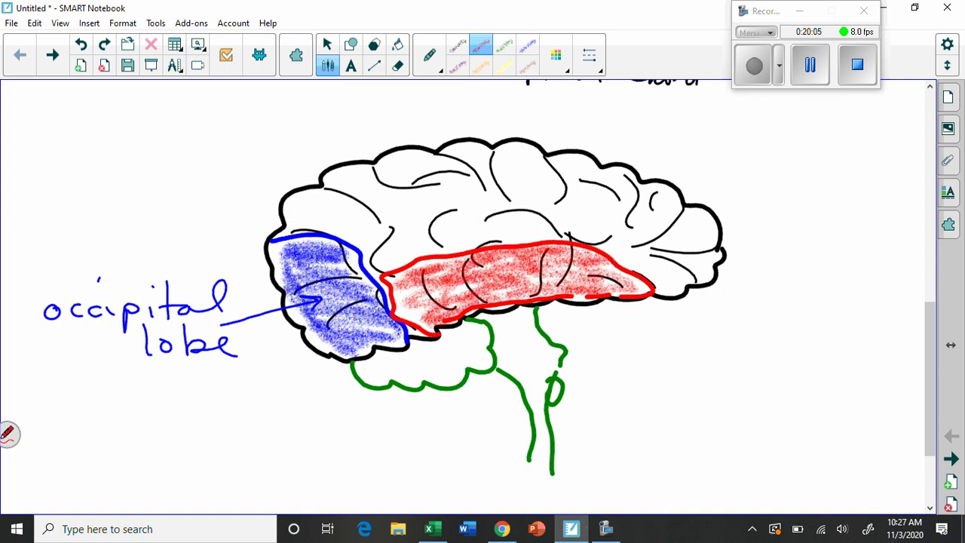
pyautogui.click(430, 55)
pyautogui.click(351, 103)
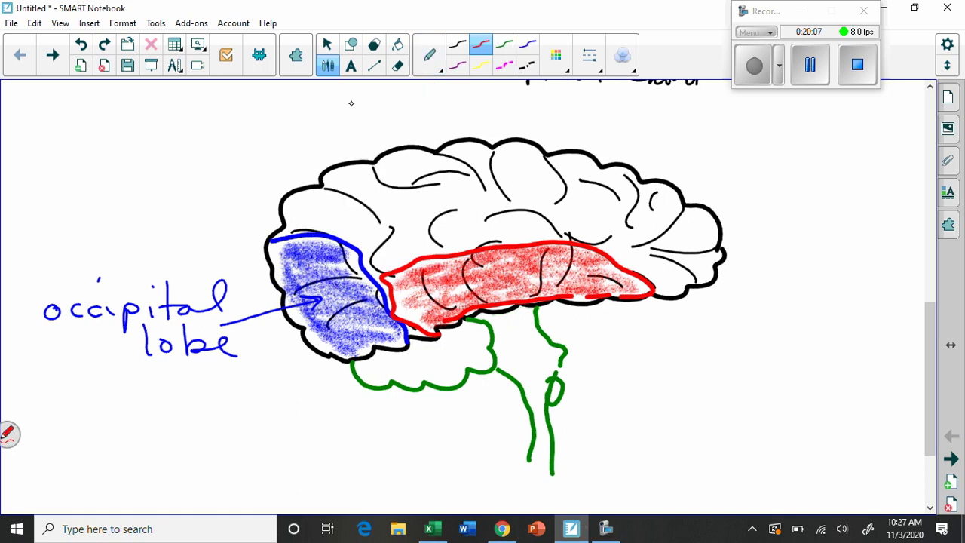
pyautogui.click(589, 55)
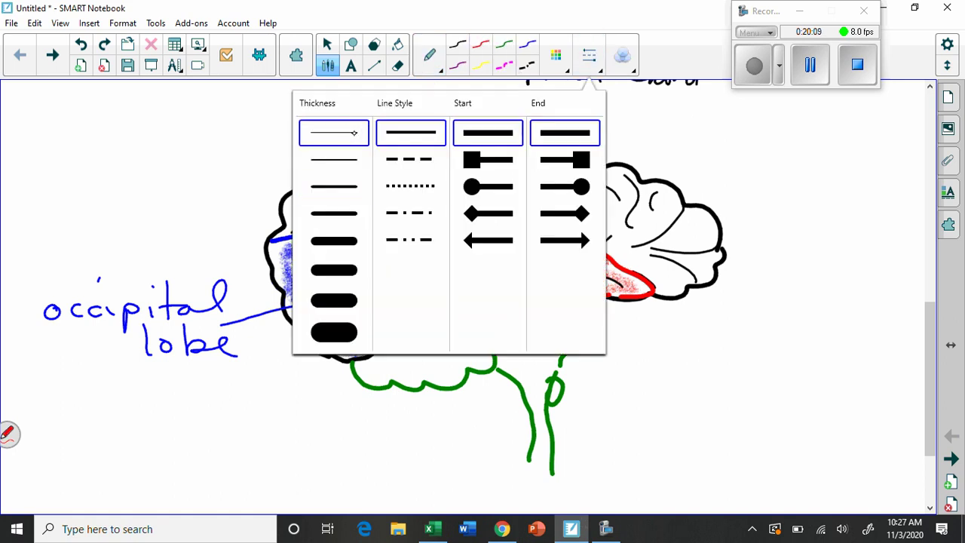
# - Handwrite 'temporal lobe' in thin red ink to the right of the brainstem
pyautogui.click(588, 55)
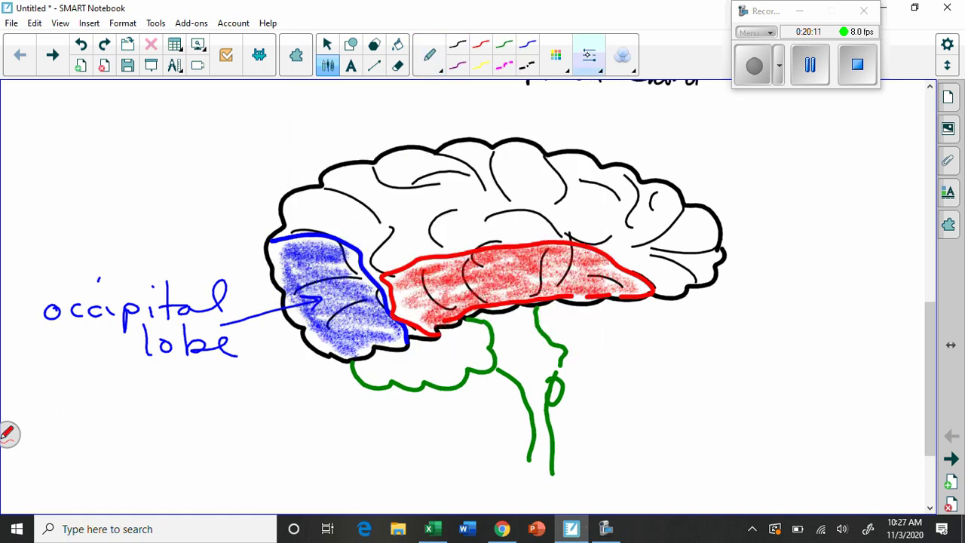
pyautogui.moveTo(643, 337)
pyautogui.mouseDown()
pyautogui.moveTo(630, 365)
pyautogui.moveTo(650, 349)
pyautogui.mouseUp()
pyautogui.moveTo(639, 359); pyautogui.dragTo(672, 370)
pyautogui.moveTo(682, 369)
pyautogui.mouseDown()
pyautogui.moveTo(670, 391)
pyautogui.moveTo(709, 377)
pyautogui.mouseUp()
pyautogui.moveTo(713, 377); pyautogui.dragTo(755, 401)
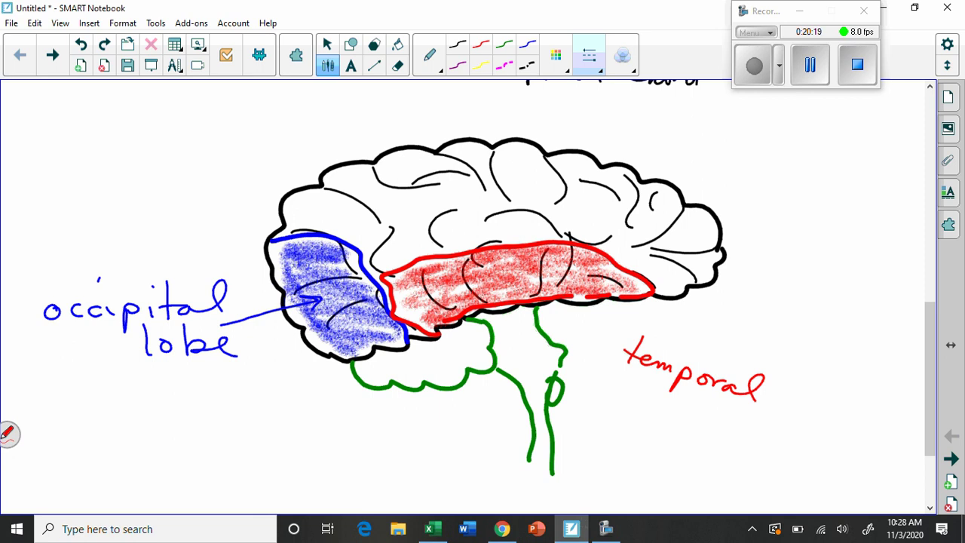
pyautogui.moveTo(689, 389)
pyautogui.mouseDown()
pyautogui.moveTo(685, 412)
pyautogui.moveTo(751, 434)
pyautogui.mouseUp()
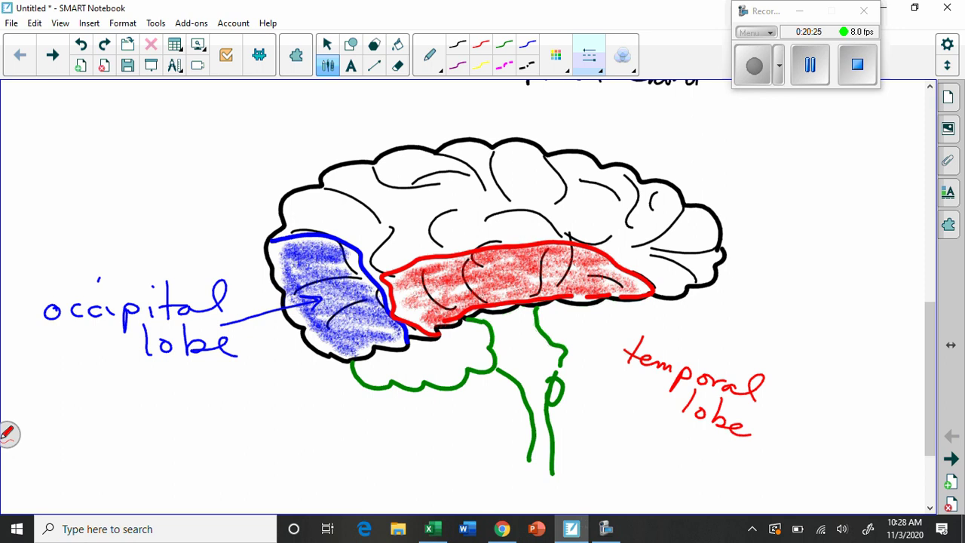
# - Outline the frontal lobe in yellow and fill it with yellow crayon shading
pyautogui.click(482, 64)
pyautogui.moveTo(551, 153)
pyautogui.mouseDown()
pyautogui.moveTo(521, 159)
pyautogui.moveTo(546, 232)
pyautogui.moveTo(682, 288)
pyautogui.moveTo(716, 229)
pyautogui.moveTo(637, 179)
pyautogui.moveTo(546, 153)
pyautogui.mouseUp()
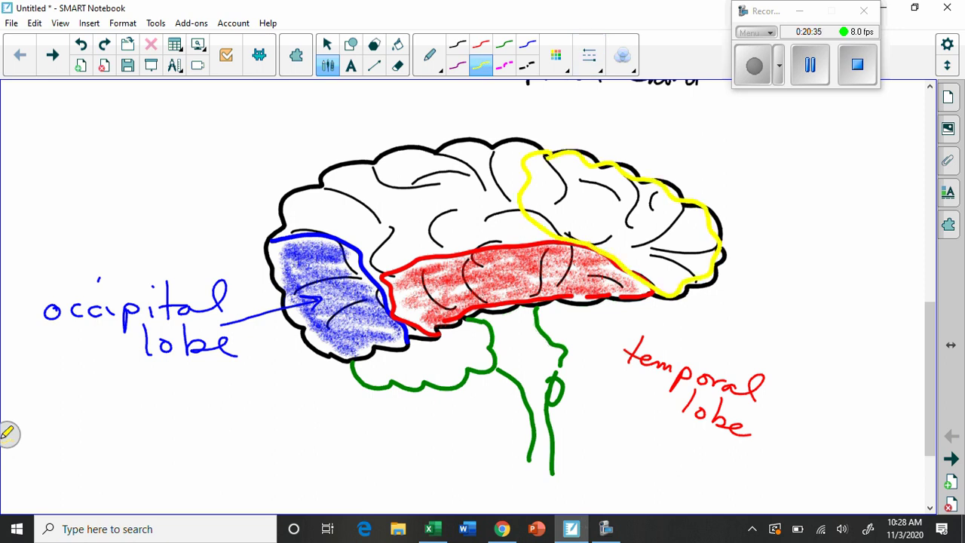
pyautogui.click(431, 57)
pyautogui.click(358, 145)
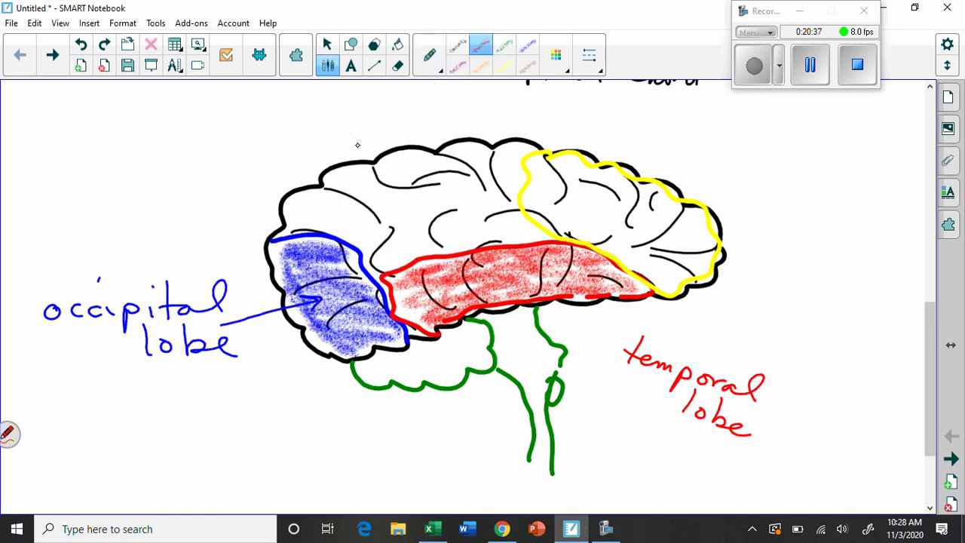
pyautogui.click(503, 66)
pyautogui.moveTo(541, 161)
pyautogui.mouseDown()
pyautogui.moveTo(573, 189)
pyautogui.moveTo(558, 230)
pyautogui.moveTo(614, 198)
pyautogui.moveTo(657, 198)
pyautogui.moveTo(662, 260)
pyautogui.moveTo(676, 254)
pyautogui.moveTo(679, 215)
pyautogui.mouseUp()
pyautogui.moveTo(615, 237)
pyautogui.mouseDown()
pyautogui.moveTo(557, 201)
pyautogui.moveTo(612, 190)
pyautogui.moveTo(629, 224)
pyautogui.mouseUp()
pyautogui.moveTo(558, 177); pyautogui.dragTo(611, 190)
pyautogui.click(431, 59)
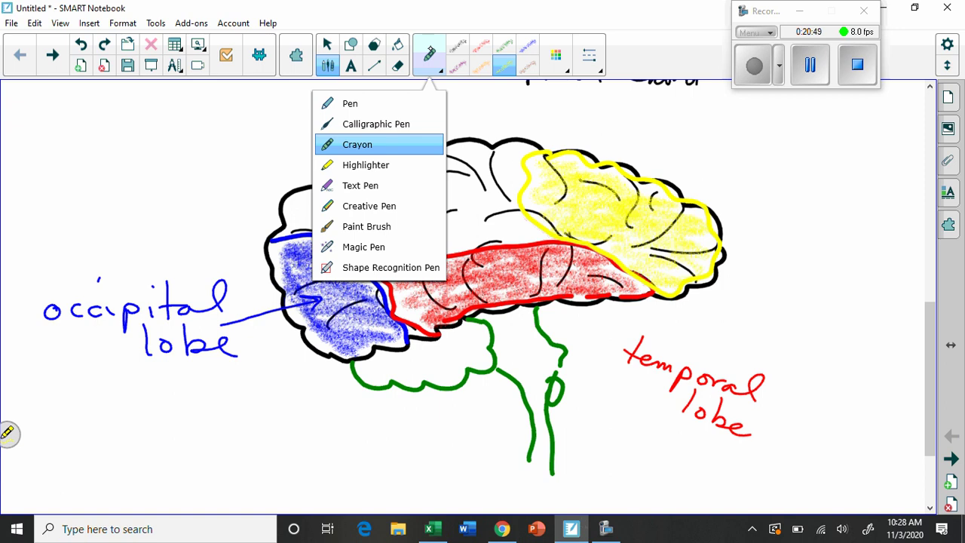
pyautogui.click(350, 104)
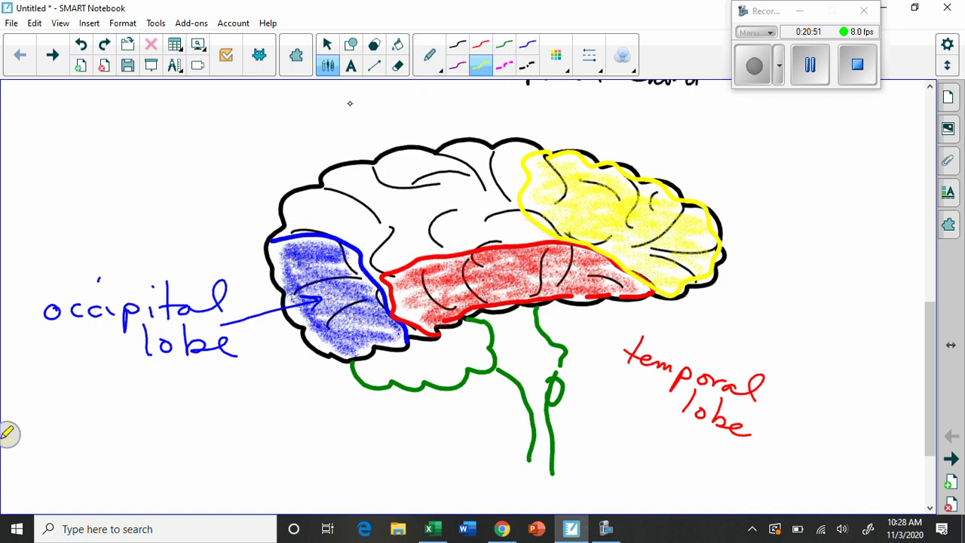
# - Handwrite 'frontal lobe' in thin yellow ink with an arrow into the yellow region
pyautogui.click(589, 55)
pyautogui.click(345, 133)
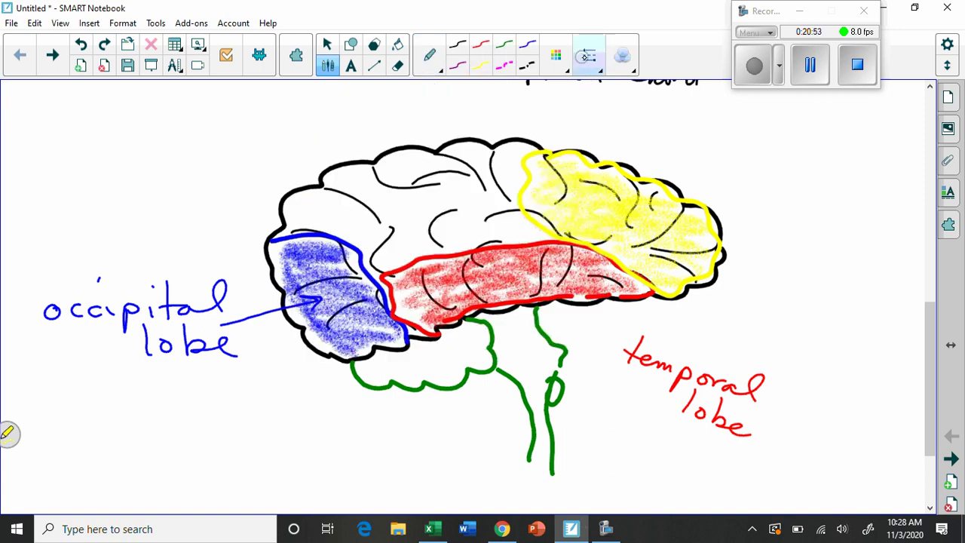
pyautogui.moveTo(755, 127)
pyautogui.mouseDown()
pyautogui.moveTo(729, 157)
pyautogui.moveTo(737, 140)
pyautogui.mouseUp()
pyautogui.moveTo(738, 155)
pyautogui.mouseDown()
pyautogui.moveTo(749, 144)
pyautogui.moveTo(813, 164)
pyautogui.mouseUp()
pyautogui.moveTo(802, 155)
pyautogui.mouseDown()
pyautogui.moveTo(850, 163)
pyautogui.moveTo(868, 149)
pyautogui.mouseUp()
pyautogui.moveTo(756, 169); pyautogui.dragTo(747, 197)
pyautogui.moveTo(776, 188)
pyautogui.mouseDown()
pyautogui.moveTo(769, 198)
pyautogui.moveTo(778, 198)
pyautogui.mouseUp()
pyautogui.moveTo(796, 176)
pyautogui.mouseDown()
pyautogui.moveTo(791, 197)
pyautogui.moveTo(806, 199)
pyautogui.mouseUp()
pyautogui.moveTo(801, 200)
pyautogui.mouseDown()
pyautogui.moveTo(826, 199)
pyautogui.moveTo(829, 208)
pyautogui.moveTo(743, 241)
pyautogui.mouseUp()
pyautogui.moveTo(743, 230)
pyautogui.mouseDown()
pyautogui.moveTo(731, 241)
pyautogui.moveTo(746, 250)
pyautogui.mouseUp()
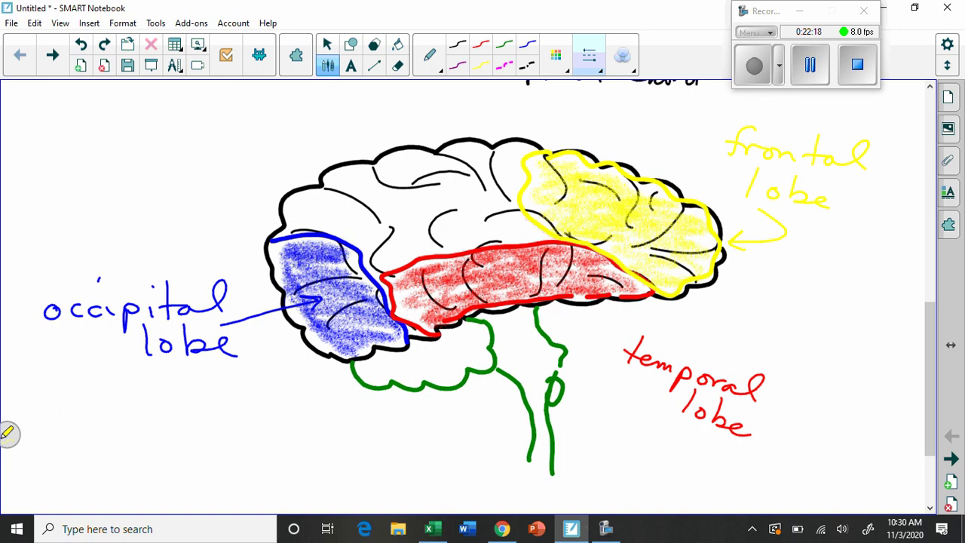
# - Outline the parietal lobe in purple pen, then shade it in with purple crayon
pyautogui.click(456, 65)
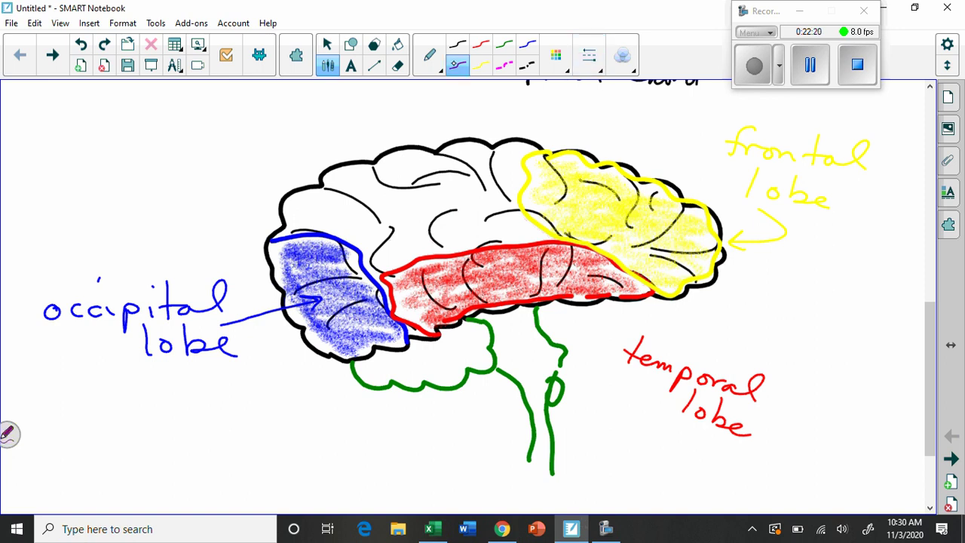
pyautogui.moveTo(534, 149)
pyautogui.mouseDown()
pyautogui.moveTo(506, 139)
pyautogui.moveTo(337, 166)
pyautogui.moveTo(286, 225)
pyautogui.moveTo(380, 271)
pyautogui.moveTo(487, 241)
pyautogui.moveTo(531, 144)
pyautogui.mouseUp()
pyautogui.click(429, 56)
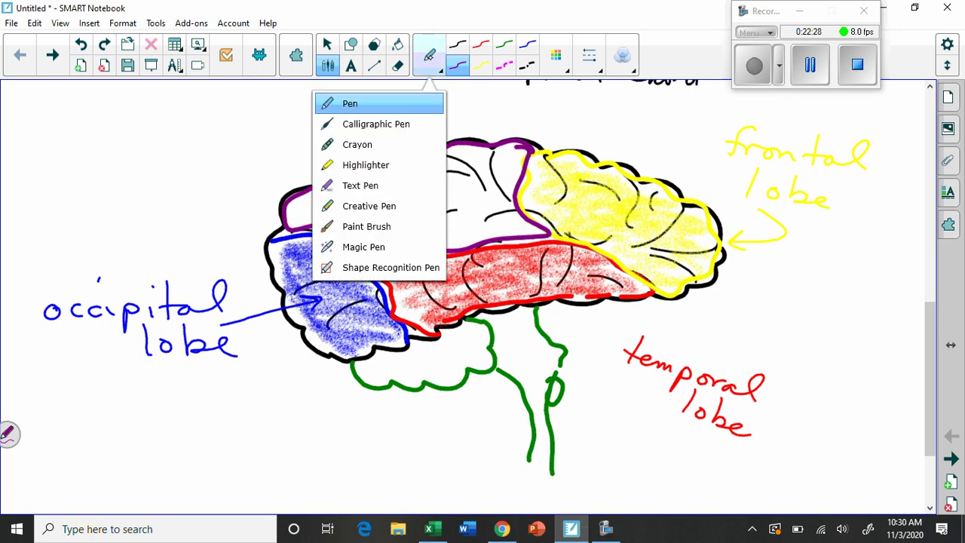
pyautogui.click(360, 144)
pyautogui.click(456, 65)
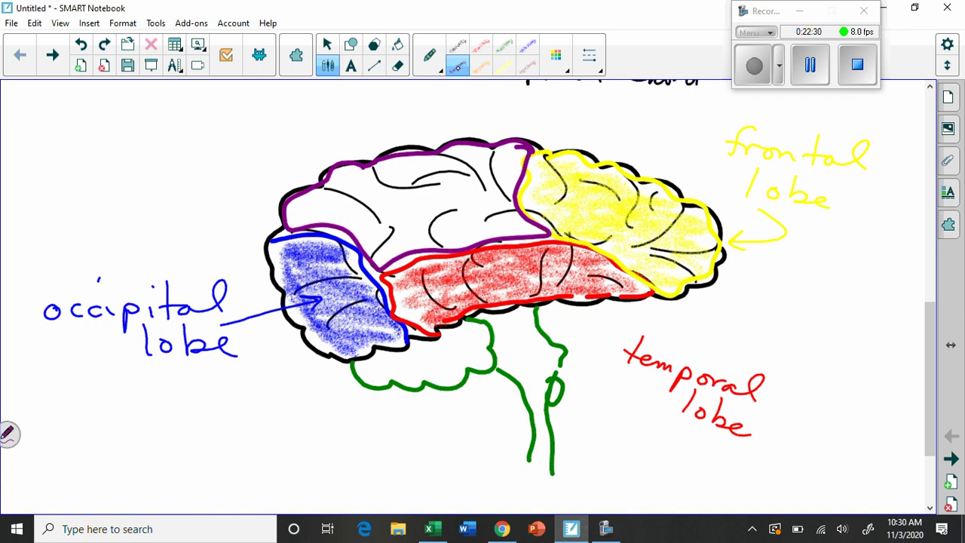
pyautogui.moveTo(509, 151)
pyautogui.mouseDown()
pyautogui.moveTo(302, 217)
pyautogui.moveTo(422, 241)
pyautogui.moveTo(512, 226)
pyautogui.moveTo(399, 192)
pyautogui.moveTo(475, 199)
pyautogui.moveTo(508, 159)
pyautogui.moveTo(501, 223)
pyautogui.mouseUp()
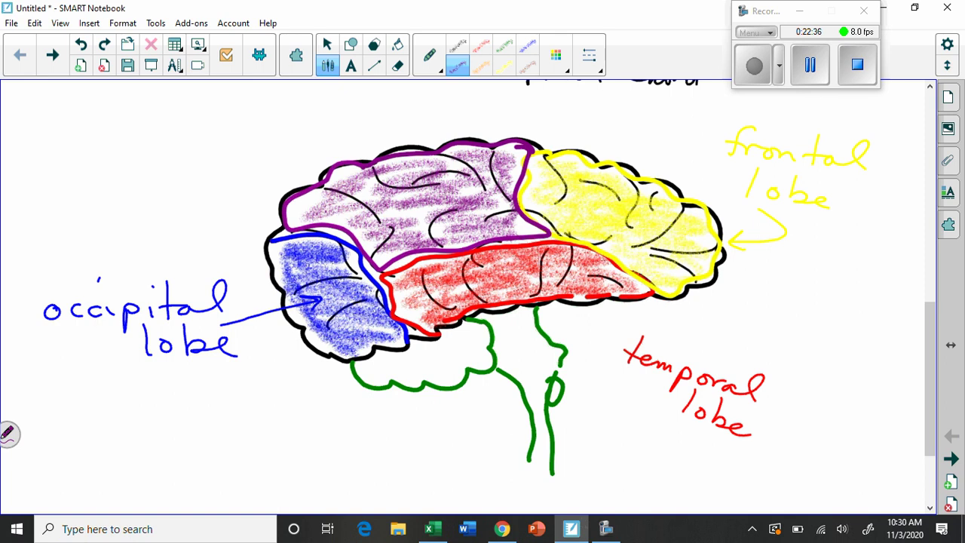
pyautogui.click(440, 69)
# - Switch back to the plain pen with the thinnest line thickness
pyautogui.click(353, 100)
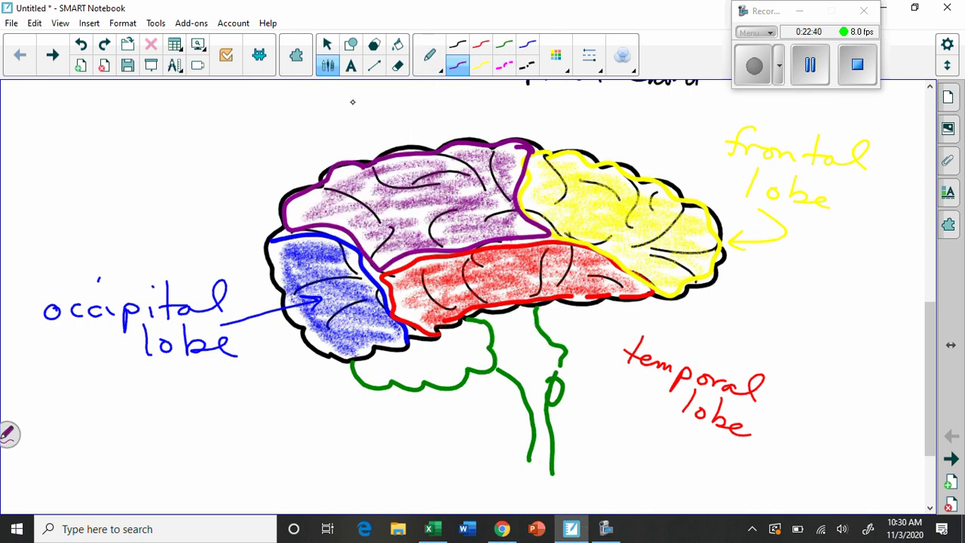
pyautogui.click(589, 55)
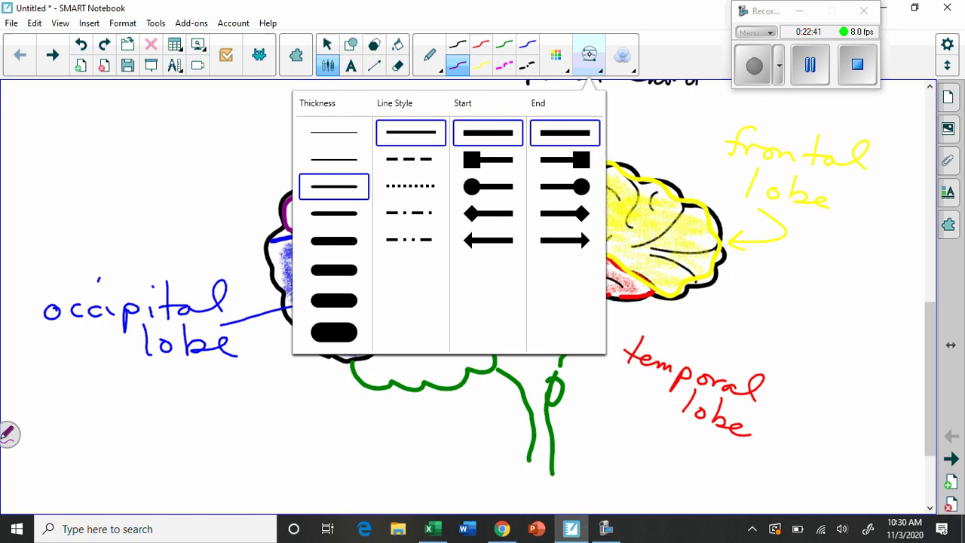
pyautogui.click(338, 129)
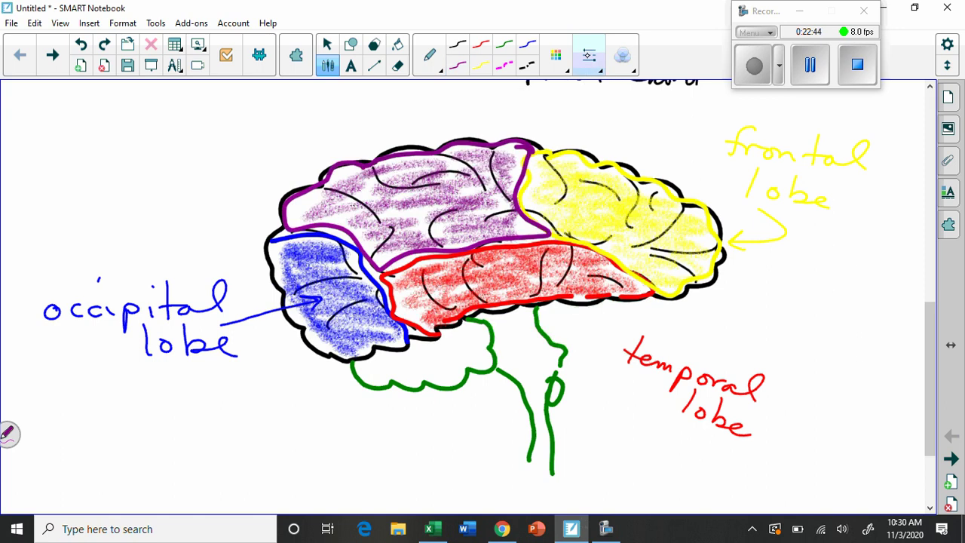
# - Handwrite 'parietal lobe' above the brain with an arrow into the purple region
pyautogui.moveTo(194, 106); pyautogui.dragTo(194, 122)
pyautogui.moveTo(229, 107)
pyautogui.mouseDown()
pyautogui.moveTo(220, 115)
pyautogui.moveTo(240, 119)
pyautogui.mouseUp()
pyautogui.moveTo(243, 119); pyautogui.dragTo(256, 105)
pyautogui.moveTo(265, 106)
pyautogui.mouseDown()
pyautogui.moveTo(268, 117)
pyautogui.moveTo(303, 111)
pyautogui.moveTo(367, 85)
pyautogui.mouseUp()
pyautogui.moveTo(245, 126); pyautogui.dragTo(248, 157)
pyautogui.moveTo(263, 143)
pyautogui.mouseDown()
pyautogui.moveTo(261, 155)
pyautogui.moveTo(294, 147)
pyautogui.mouseUp()
pyautogui.moveTo(301, 142); pyautogui.dragTo(329, 147)
pyautogui.moveTo(270, 166); pyautogui.dragTo(371, 199)
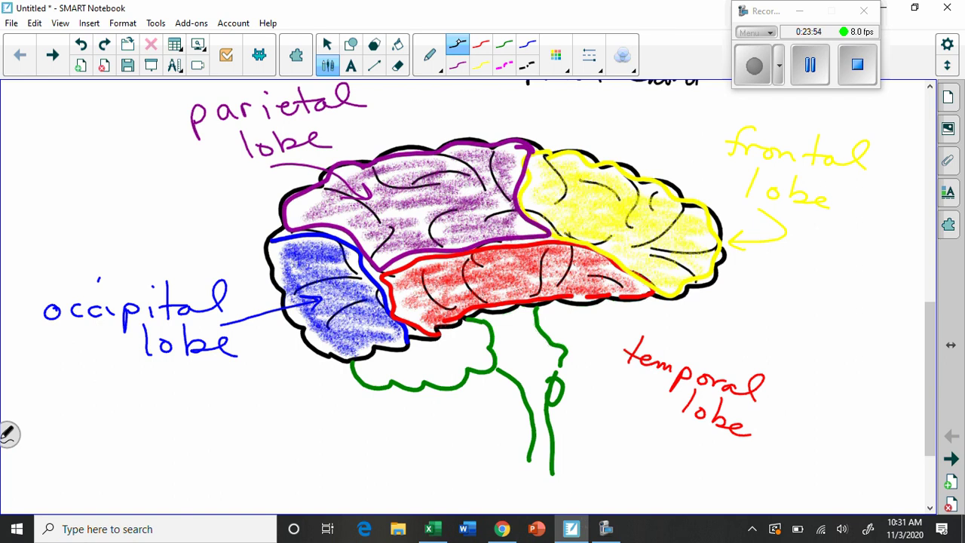
# - Draw three black ovals over the red temporal lobe strip
pyautogui.moveTo(555, 243)
pyautogui.mouseDown()
pyautogui.moveTo(522, 251)
pyautogui.moveTo(581, 260)
pyautogui.moveTo(559, 244)
pyautogui.mouseUp()
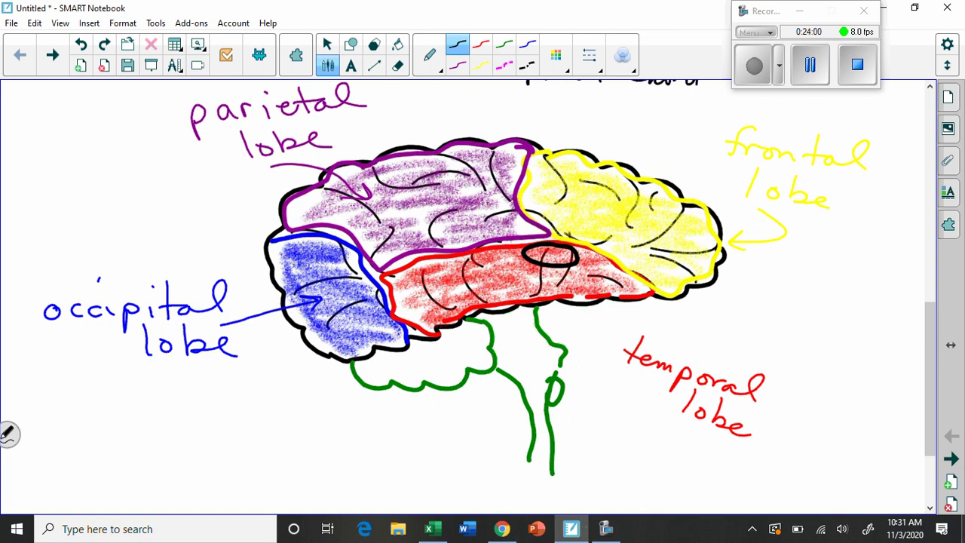
pyautogui.moveTo(513, 264)
pyautogui.mouseDown()
pyautogui.moveTo(462, 269)
pyautogui.moveTo(500, 294)
pyautogui.moveTo(520, 266)
pyautogui.mouseUp()
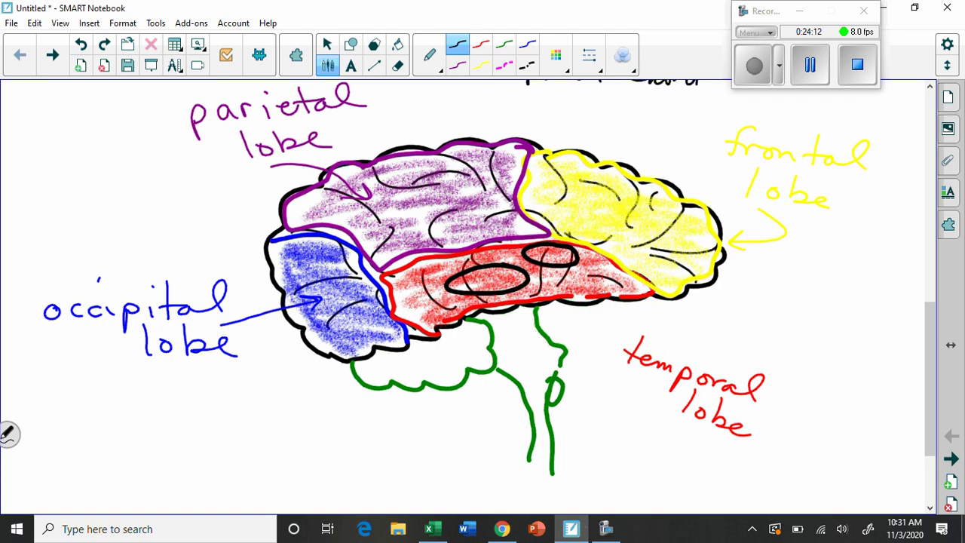
pyautogui.moveTo(459, 252)
pyautogui.mouseDown()
pyautogui.moveTo(422, 271)
pyautogui.moveTo(486, 253)
pyautogui.mouseUp()
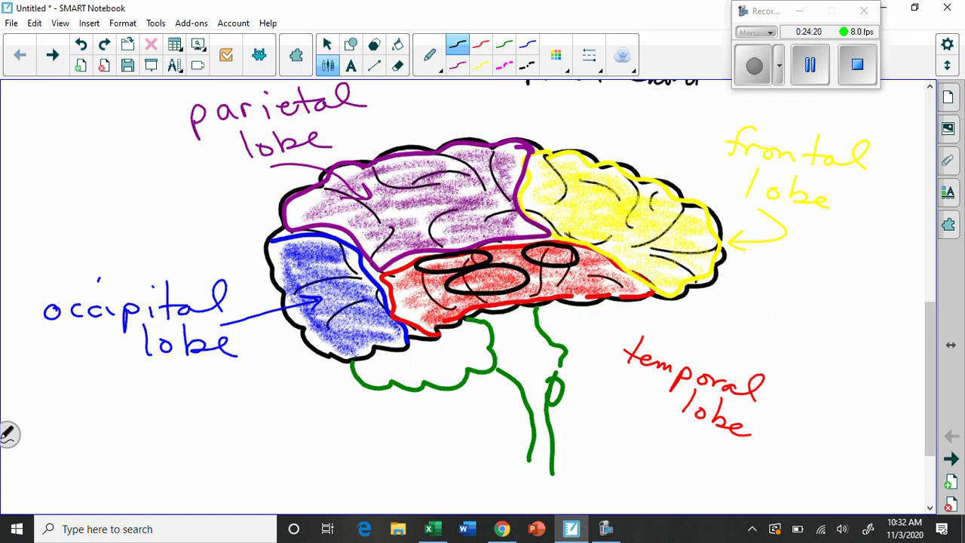
# - Hatch the left and lower ovals, then draw black loops over the occipital lobe
pyautogui.moveTo(428, 269); pyautogui.dragTo(435, 260)
pyautogui.moveTo(439, 269); pyautogui.dragTo(461, 255)
pyautogui.moveTo(468, 265); pyautogui.dragTo(478, 254)
pyautogui.moveTo(465, 287)
pyautogui.mouseDown()
pyautogui.moveTo(473, 271)
pyautogui.moveTo(467, 284)
pyautogui.mouseUp()
pyautogui.moveTo(476, 289)
pyautogui.mouseDown()
pyautogui.moveTo(486, 268)
pyautogui.moveTo(500, 269)
pyautogui.mouseUp()
pyautogui.moveTo(503, 282); pyautogui.dragTo(520, 271)
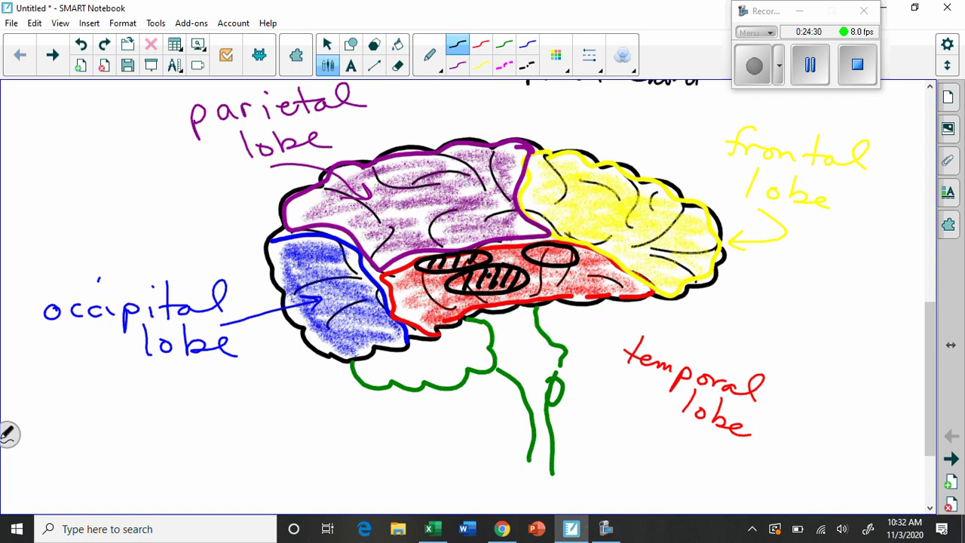
pyautogui.moveTo(274, 262)
pyautogui.mouseDown()
pyautogui.moveTo(352, 302)
pyautogui.moveTo(296, 332)
pyautogui.moveTo(277, 272)
pyautogui.moveTo(309, 328)
pyautogui.mouseUp()
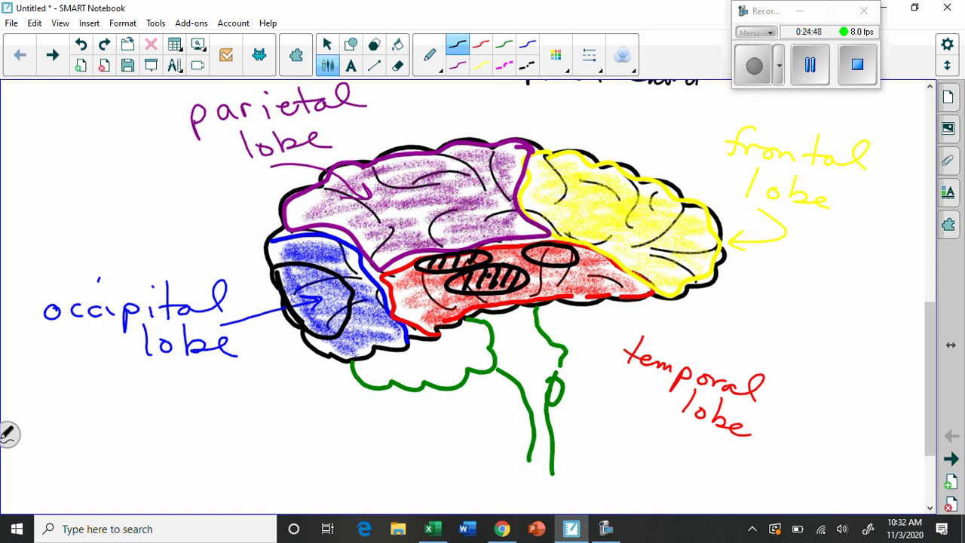
# - Add small black ovals in the parietal and frontal areas plus fold curves along the brain's top
pyautogui.moveTo(446, 218)
pyautogui.mouseDown()
pyautogui.moveTo(434, 247)
pyautogui.moveTo(444, 218)
pyautogui.mouseUp()
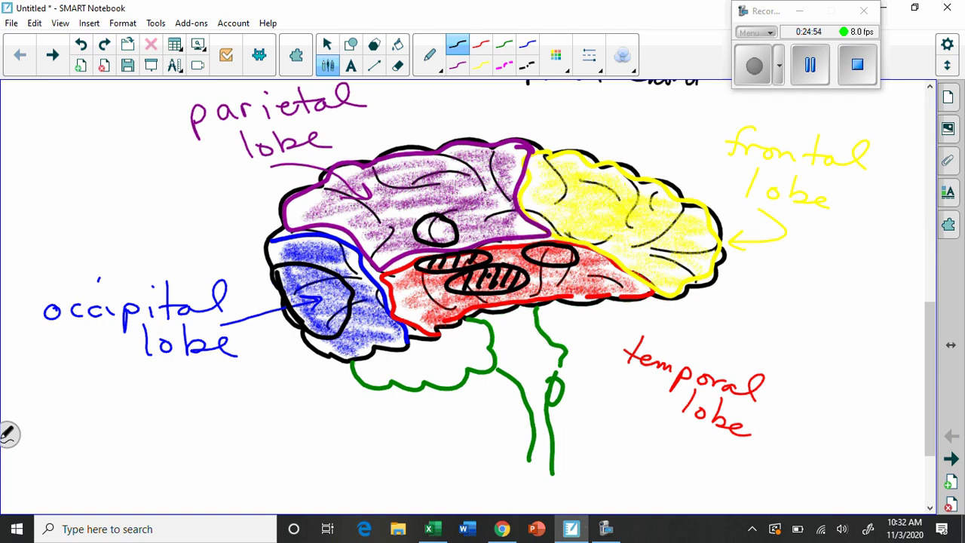
pyautogui.moveTo(584, 220)
pyautogui.mouseDown()
pyautogui.moveTo(569, 240)
pyautogui.moveTo(586, 217)
pyautogui.mouseUp()
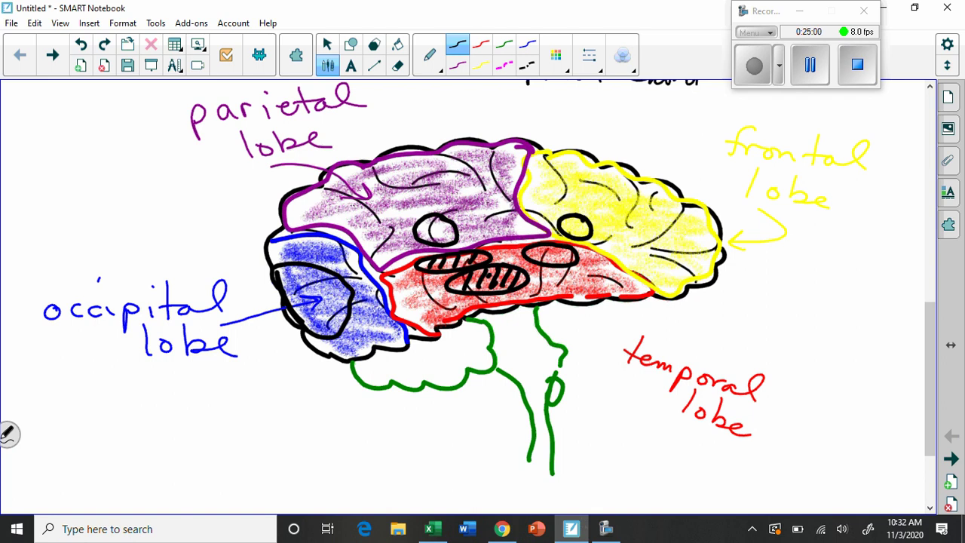
pyautogui.moveTo(414, 219)
pyautogui.mouseDown()
pyautogui.moveTo(452, 241)
pyautogui.moveTo(450, 226)
pyautogui.moveTo(426, 226)
pyautogui.moveTo(407, 203)
pyautogui.mouseUp()
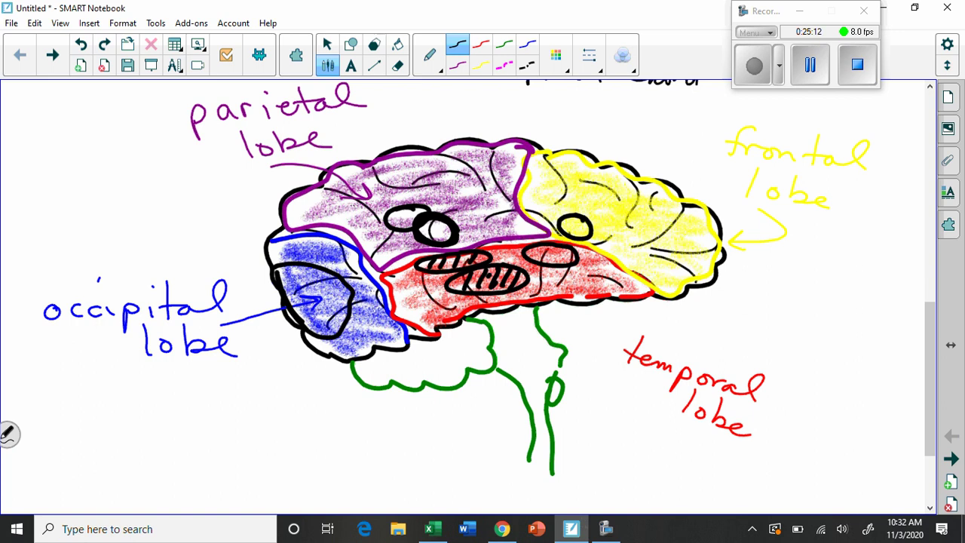
pyautogui.moveTo(389, 221)
pyautogui.mouseDown()
pyautogui.moveTo(376, 227)
pyautogui.moveTo(396, 264)
pyautogui.moveTo(404, 229)
pyautogui.mouseUp()
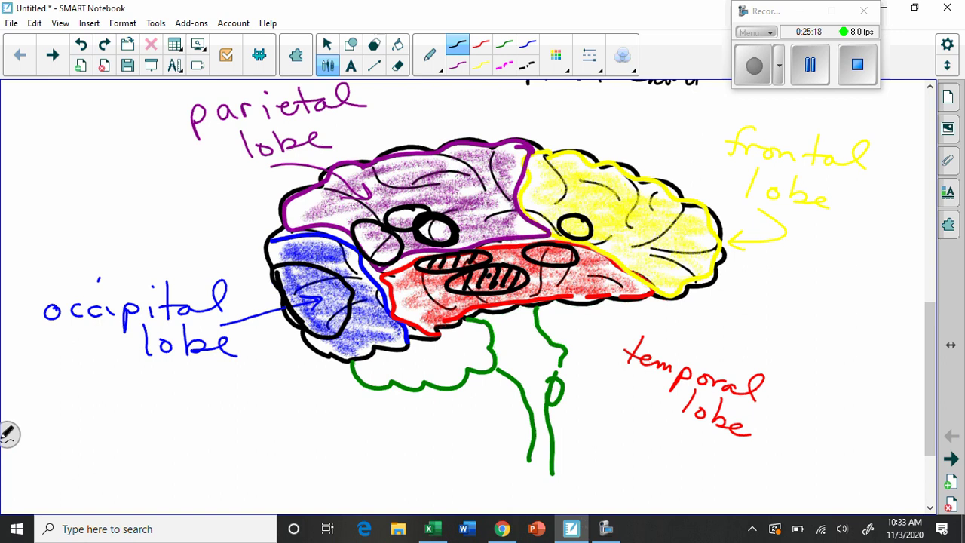
pyautogui.moveTo(309, 201)
pyautogui.mouseDown()
pyautogui.moveTo(468, 149)
pyautogui.moveTo(461, 142)
pyautogui.mouseUp()
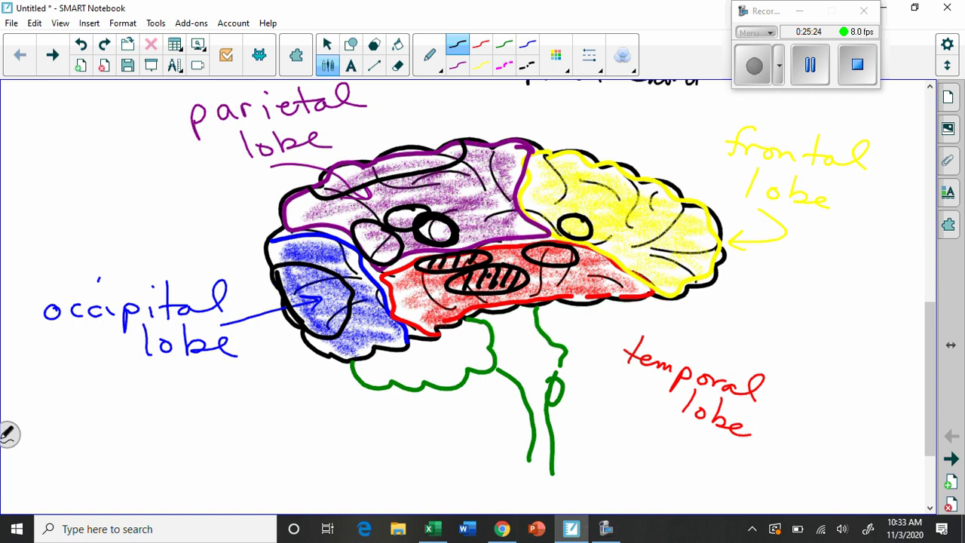
pyautogui.moveTo(316, 190)
pyautogui.mouseDown()
pyautogui.moveTo(336, 170)
pyautogui.moveTo(451, 139)
pyautogui.moveTo(496, 147)
pyautogui.moveTo(486, 211)
pyautogui.moveTo(545, 234)
pyautogui.moveTo(520, 170)
pyautogui.moveTo(494, 154)
pyautogui.mouseUp()
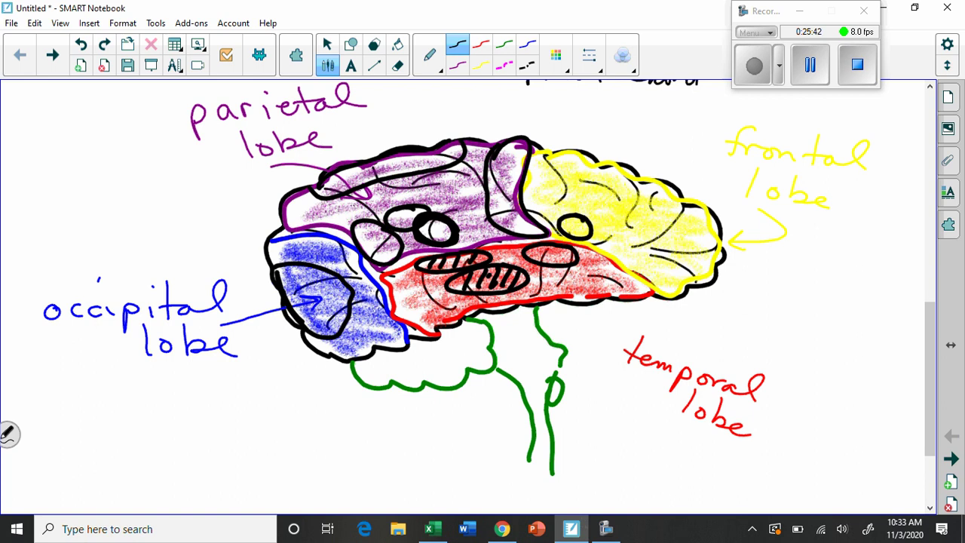
# - Draw a black loop around the parietal–frontal border with a curved arrow pointing into it
pyautogui.moveTo(549, 148)
pyautogui.mouseDown()
pyautogui.moveTo(571, 225)
pyautogui.moveTo(523, 178)
pyautogui.moveTo(577, 198)
pyautogui.moveTo(570, 226)
pyautogui.mouseUp()
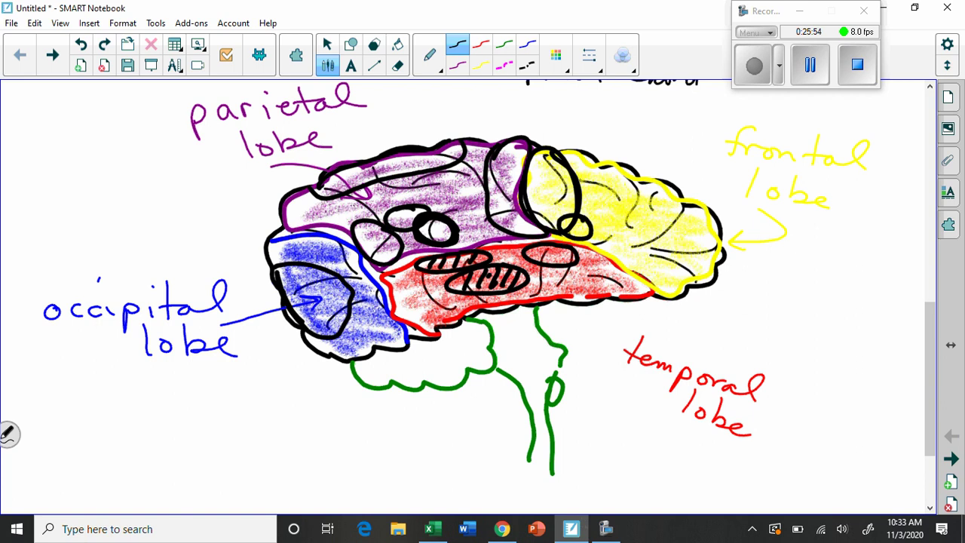
pyautogui.moveTo(579, 116)
pyautogui.mouseDown()
pyautogui.moveTo(536, 179)
pyautogui.moveTo(554, 169)
pyautogui.mouseUp()
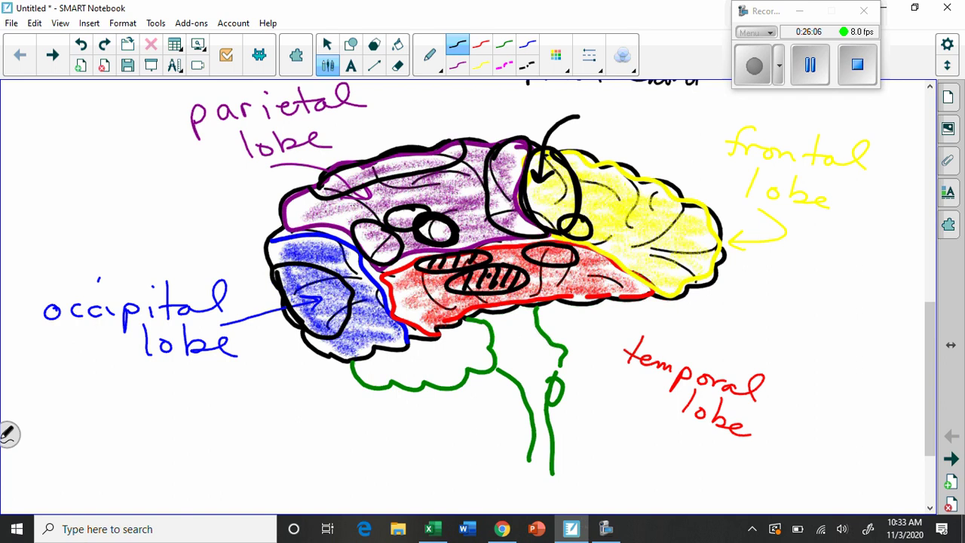
pyautogui.moveTo(931, 347); pyautogui.dragTo(932, 392)
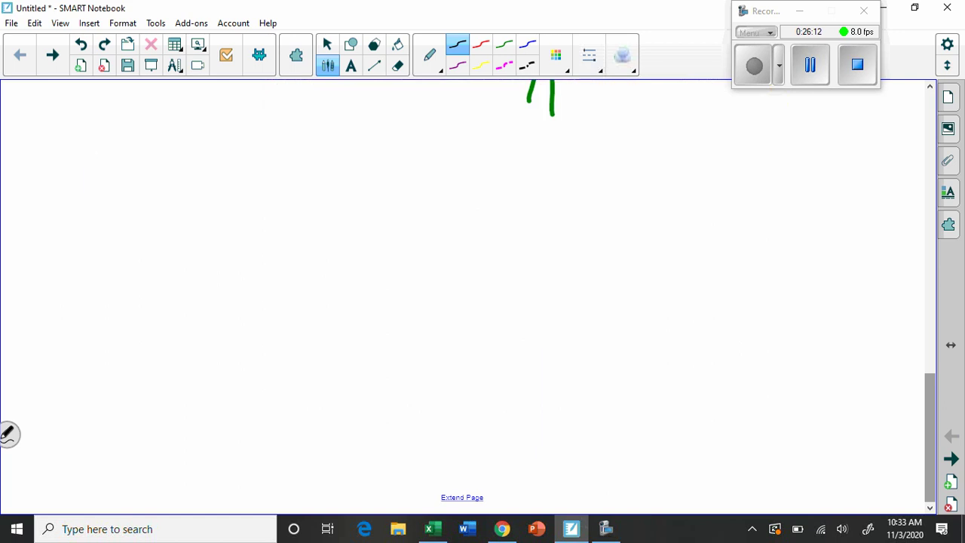
# - Handwrite 'frontal Lobe' followed by a dash below the diagram
pyautogui.moveTo(930, 386); pyautogui.dragTo(925, 373)
pyautogui.click(588, 55)
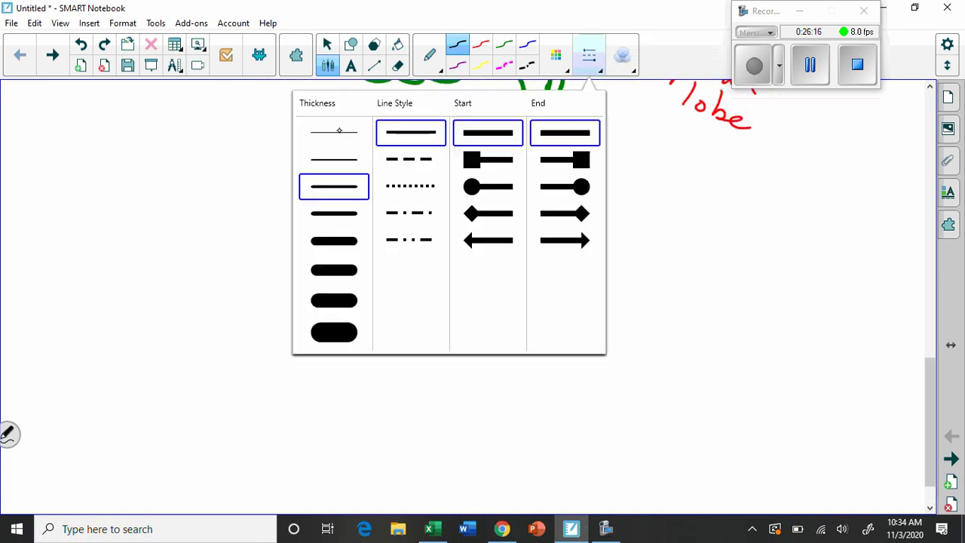
pyautogui.click(336, 128)
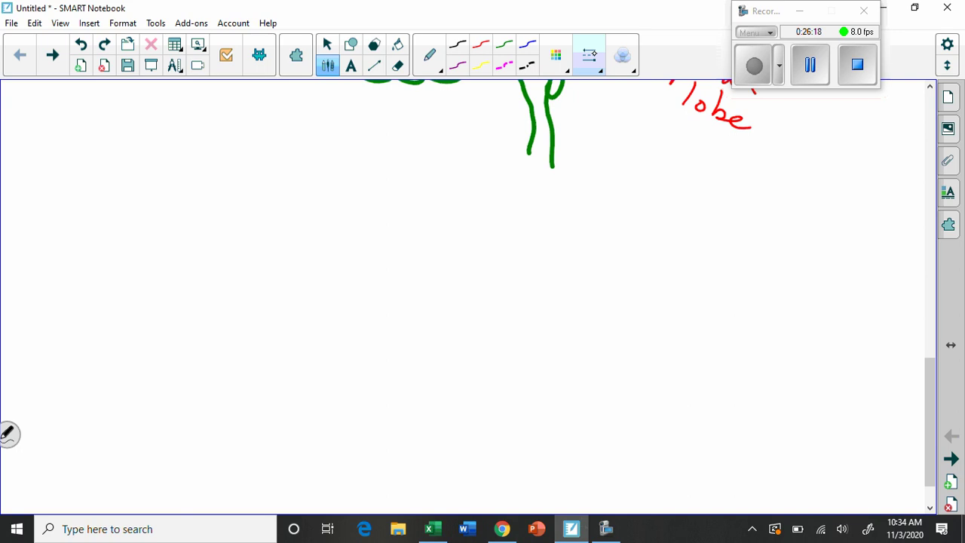
pyautogui.moveTo(72, 195)
pyautogui.mouseDown()
pyautogui.moveTo(59, 237)
pyautogui.moveTo(92, 224)
pyautogui.moveTo(131, 235)
pyautogui.mouseUp()
pyautogui.click(136, 224)
pyautogui.moveTo(140, 200)
pyautogui.mouseDown()
pyautogui.moveTo(147, 235)
pyautogui.moveTo(168, 230)
pyautogui.mouseUp()
pyautogui.moveTo(165, 223); pyautogui.dragTo(208, 223)
pyautogui.moveTo(247, 196)
pyautogui.mouseDown()
pyautogui.moveTo(244, 232)
pyautogui.moveTo(279, 227)
pyautogui.mouseUp()
pyautogui.moveTo(288, 196); pyautogui.dragTo(331, 229)
pyautogui.moveTo(223, 273); pyautogui.dragTo(289, 283)
# - Continue the note with 'speech, motor cortex,'
pyautogui.moveTo(319, 276)
pyautogui.mouseDown()
pyautogui.moveTo(321, 290)
pyautogui.moveTo(336, 277)
pyautogui.mouseUp()
pyautogui.moveTo(337, 278)
pyautogui.mouseDown()
pyautogui.moveTo(404, 276)
pyautogui.moveTo(430, 257)
pyautogui.moveTo(440, 280)
pyautogui.moveTo(537, 265)
pyautogui.moveTo(544, 280)
pyautogui.mouseUp()
pyautogui.moveTo(563, 242)
pyautogui.mouseDown()
pyautogui.moveTo(566, 282)
pyautogui.moveTo(580, 267)
pyautogui.mouseUp()
pyautogui.moveTo(577, 270)
pyautogui.mouseDown()
pyautogui.moveTo(588, 281)
pyautogui.moveTo(609, 268)
pyautogui.moveTo(700, 277)
pyautogui.mouseUp()
pyautogui.moveTo(702, 283); pyautogui.dragTo(721, 275)
pyautogui.moveTo(464, 279); pyautogui.dragTo(461, 300)
pyautogui.moveTo(740, 249); pyautogui.dragTo(740, 287)
pyautogui.moveTo(726, 277); pyautogui.dragTo(764, 282)
pyautogui.moveTo(767, 271)
pyautogui.mouseDown()
pyautogui.moveTo(784, 285)
pyautogui.moveTo(768, 285)
pyautogui.mouseUp()
pyautogui.moveTo(798, 289); pyautogui.dragTo(794, 298)
# - Write 'association area' on the next line
pyautogui.moveTo(299, 324)
pyautogui.mouseDown()
pyautogui.moveTo(303, 336)
pyautogui.moveTo(496, 324)
pyautogui.moveTo(505, 336)
pyautogui.mouseUp()
pyautogui.moveTo(437, 313); pyautogui.dragTo(467, 315)
pyautogui.click(495, 309)
pyautogui.moveTo(557, 324)
pyautogui.mouseDown()
pyautogui.moveTo(561, 337)
pyautogui.moveTo(636, 338)
pyautogui.mouseUp()
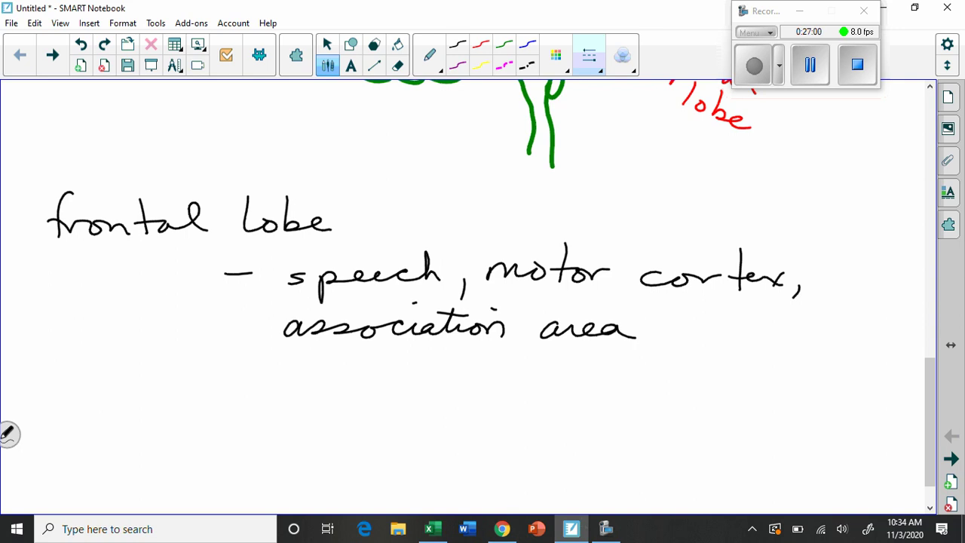
# - Handwrite 'parietal lobe' below the frontal lobe notes
pyautogui.moveTo(66, 396)
pyautogui.mouseDown()
pyautogui.moveTo(68, 431)
pyautogui.moveTo(68, 414)
pyautogui.moveTo(144, 415)
pyautogui.mouseUp()
pyautogui.moveTo(157, 380); pyautogui.dragTo(158, 409)
pyautogui.moveTo(148, 403); pyautogui.dragTo(202, 421)
pyautogui.click(124, 392)
pyautogui.moveTo(238, 387); pyautogui.dragTo(241, 425)
pyautogui.moveTo(249, 415); pyautogui.dragTo(412, 425)
pyautogui.click(326, 414)
# - Continue the line with 'Reading, taste, speech' after the dash
pyautogui.moveTo(431, 413)
pyautogui.mouseDown()
pyautogui.moveTo(429, 425)
pyautogui.moveTo(531, 419)
pyautogui.moveTo(517, 456)
pyautogui.mouseUp()
pyautogui.click(496, 405)
pyautogui.moveTo(559, 429); pyautogui.dragTo(555, 442)
pyautogui.moveTo(610, 391); pyautogui.dragTo(604, 433)
pyautogui.moveTo(593, 417)
pyautogui.mouseDown()
pyautogui.moveTo(622, 415)
pyautogui.moveTo(647, 430)
pyautogui.mouseUp()
pyautogui.moveTo(657, 394); pyautogui.dragTo(653, 431)
pyautogui.moveTo(651, 414)
pyautogui.mouseDown()
pyautogui.moveTo(673, 413)
pyautogui.moveTo(677, 428)
pyautogui.mouseUp()
pyautogui.moveTo(722, 417); pyautogui.dragTo(704, 434)
pyautogui.moveTo(732, 424)
pyautogui.mouseDown()
pyautogui.moveTo(729, 455)
pyautogui.moveTo(734, 429)
pyautogui.mouseUp()
pyautogui.moveTo(754, 425); pyautogui.dragTo(784, 434)
pyautogui.moveTo(801, 395)
pyautogui.mouseDown()
pyautogui.moveTo(807, 436)
pyautogui.moveTo(820, 434)
pyautogui.mouseUp()
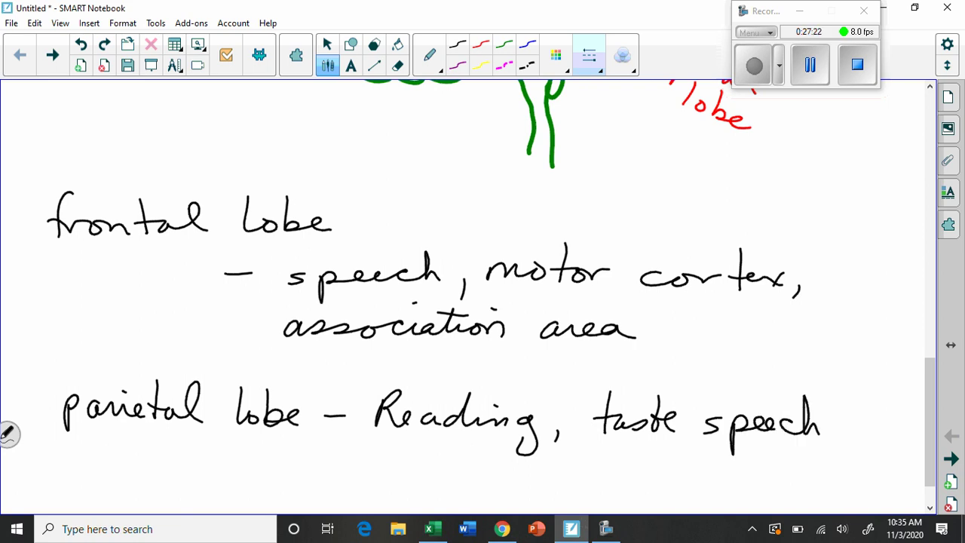
pyautogui.moveTo(691, 428); pyautogui.dragTo(690, 439)
# - Write 'somatosensory' under 'Reading' to finish the parietal note
pyautogui.moveTo(389, 457)
pyautogui.mouseDown()
pyautogui.moveTo(376, 474)
pyautogui.moveTo(405, 460)
pyautogui.moveTo(457, 478)
pyautogui.mouseUp()
pyautogui.moveTo(462, 443)
pyautogui.mouseDown()
pyautogui.moveTo(466, 475)
pyautogui.moveTo(508, 467)
pyautogui.moveTo(517, 478)
pyautogui.mouseUp()
pyautogui.moveTo(526, 472)
pyautogui.mouseDown()
pyautogui.moveTo(558, 472)
pyautogui.moveTo(556, 482)
pyautogui.mouseUp()
pyautogui.moveTo(577, 461)
pyautogui.mouseDown()
pyautogui.moveTo(573, 475)
pyautogui.moveTo(587, 463)
pyautogui.mouseUp()
pyautogui.moveTo(594, 475)
pyautogui.mouseDown()
pyautogui.moveTo(603, 464)
pyautogui.moveTo(617, 499)
pyautogui.mouseUp()
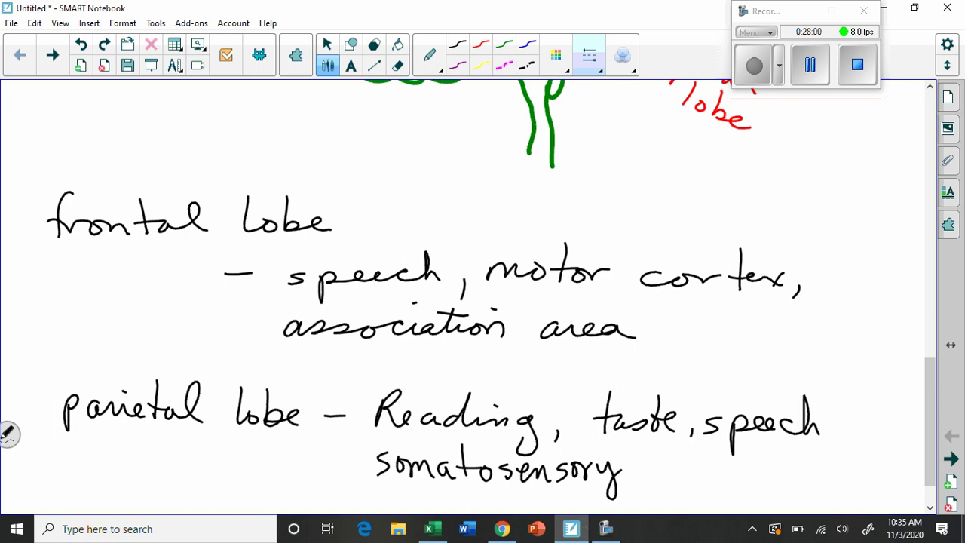
pyautogui.scroll(-2, 9, 433)
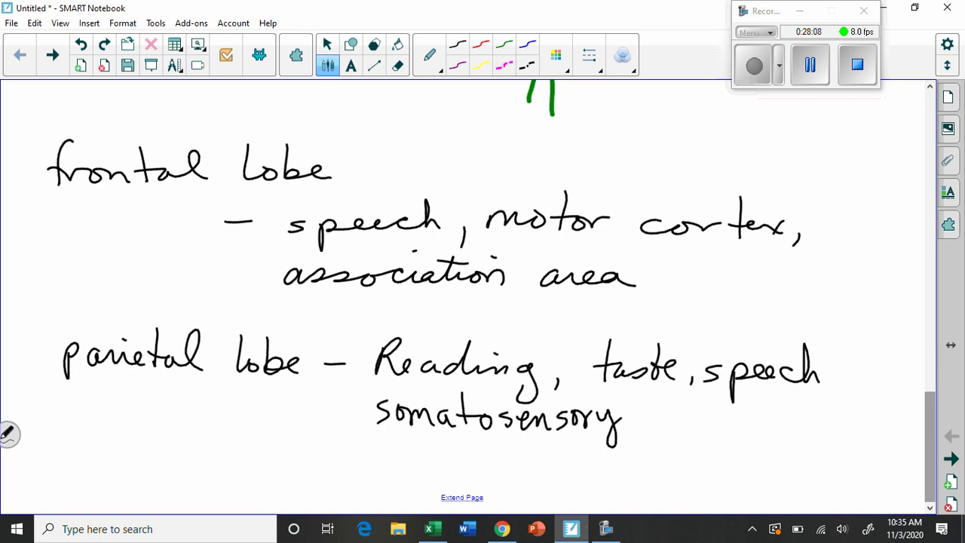
# - Handwrite 'Occipital' on a new line below the somatosensory note
pyautogui.scroll(-5, 9, 433)
pyautogui.scroll(2, 10, 433)
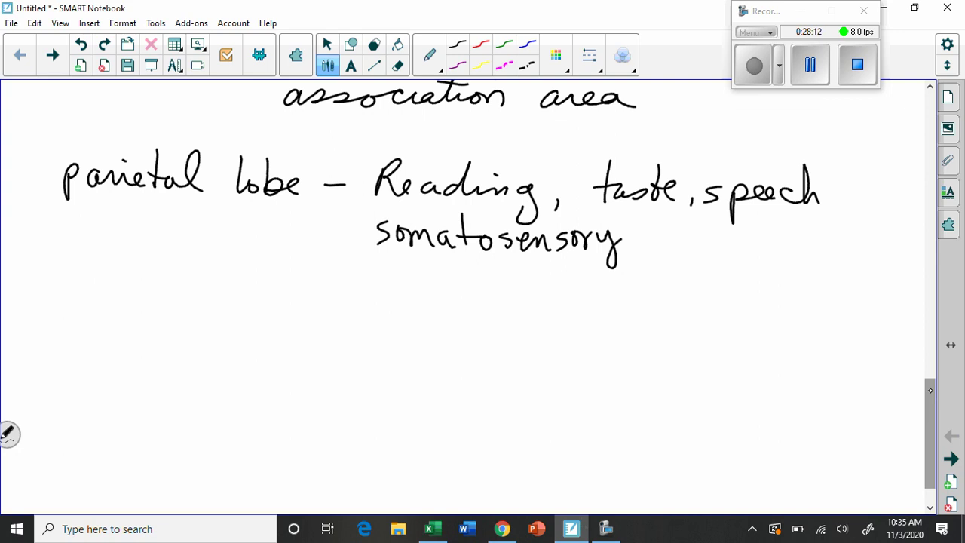
pyautogui.moveTo(69, 317)
pyautogui.mouseDown()
pyautogui.moveTo(128, 335)
pyautogui.moveTo(149, 358)
pyautogui.moveTo(167, 335)
pyautogui.mouseUp()
pyautogui.moveTo(176, 329); pyautogui.dragTo(178, 340)
pyautogui.moveTo(194, 304); pyautogui.dragTo(198, 342)
pyautogui.moveTo(186, 329); pyautogui.dragTo(213, 339)
pyautogui.moveTo(226, 336)
pyautogui.mouseDown()
pyautogui.moveTo(246, 303)
pyautogui.moveTo(280, 310)
pyautogui.moveTo(294, 337)
pyautogui.mouseUp()
# - Complete the line with 'lobe – Vision'
pyautogui.moveTo(303, 331)
pyautogui.mouseDown()
pyautogui.moveTo(326, 340)
pyautogui.moveTo(336, 333)
pyautogui.mouseUp()
pyautogui.moveTo(336, 336); pyautogui.dragTo(437, 333)
pyautogui.moveTo(499, 323)
pyautogui.mouseDown()
pyautogui.moveTo(502, 332)
pyautogui.moveTo(517, 321)
pyautogui.mouseUp()
pyautogui.moveTo(529, 333)
pyautogui.mouseDown()
pyautogui.moveTo(529, 347)
pyautogui.moveTo(572, 347)
pyautogui.mouseUp()
pyautogui.click(573, 338)
pyautogui.moveTo(598, 330); pyautogui.dragTo(638, 347)
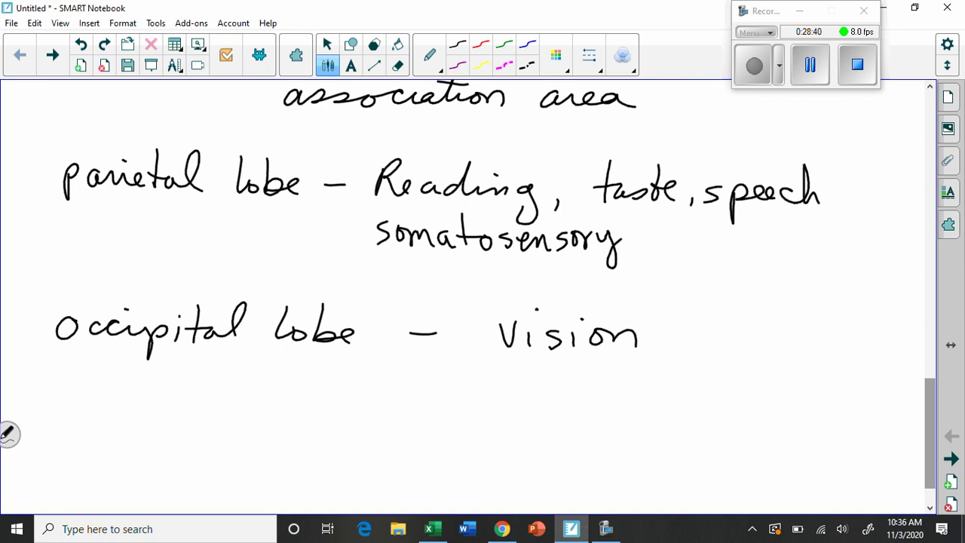
# - Write 'Temporal lobe – Hearing, smell' as the fourth lobe note, under 'Occipital lobe – Vision'
pyautogui.moveTo(85, 400)
pyautogui.mouseDown()
pyautogui.moveTo(82, 427)
pyautogui.moveTo(113, 395)
pyautogui.mouseUp()
pyautogui.moveTo(96, 416); pyautogui.dragTo(149, 422)
pyautogui.moveTo(161, 415)
pyautogui.mouseDown()
pyautogui.moveTo(161, 443)
pyautogui.moveTo(168, 427)
pyautogui.moveTo(238, 414)
pyautogui.moveTo(265, 422)
pyautogui.mouseUp()
pyautogui.moveTo(304, 387); pyautogui.dragTo(303, 428)
pyautogui.moveTo(321, 413)
pyautogui.mouseDown()
pyautogui.moveTo(315, 427)
pyautogui.moveTo(324, 415)
pyautogui.mouseUp()
pyautogui.moveTo(336, 389)
pyautogui.mouseDown()
pyautogui.moveTo(333, 428)
pyautogui.moveTo(370, 416)
pyautogui.moveTo(374, 423)
pyautogui.mouseUp()
pyautogui.moveTo(408, 419)
pyautogui.mouseDown()
pyautogui.moveTo(441, 417)
pyautogui.moveTo(477, 435)
pyautogui.mouseUp()
pyautogui.moveTo(495, 396)
pyautogui.mouseDown()
pyautogui.moveTo(492, 426)
pyautogui.moveTo(507, 417)
pyautogui.mouseUp()
pyautogui.moveTo(504, 423)
pyautogui.mouseDown()
pyautogui.moveTo(603, 419)
pyautogui.moveTo(602, 452)
pyautogui.moveTo(626, 437)
pyautogui.mouseUp()
pyautogui.click(565, 404)
pyautogui.moveTo(669, 415); pyautogui.dragTo(657, 434)
pyautogui.moveTo(677, 417)
pyautogui.mouseDown()
pyautogui.moveTo(679, 428)
pyautogui.moveTo(707, 427)
pyautogui.moveTo(737, 400)
pyautogui.moveTo(759, 430)
pyautogui.mouseUp()
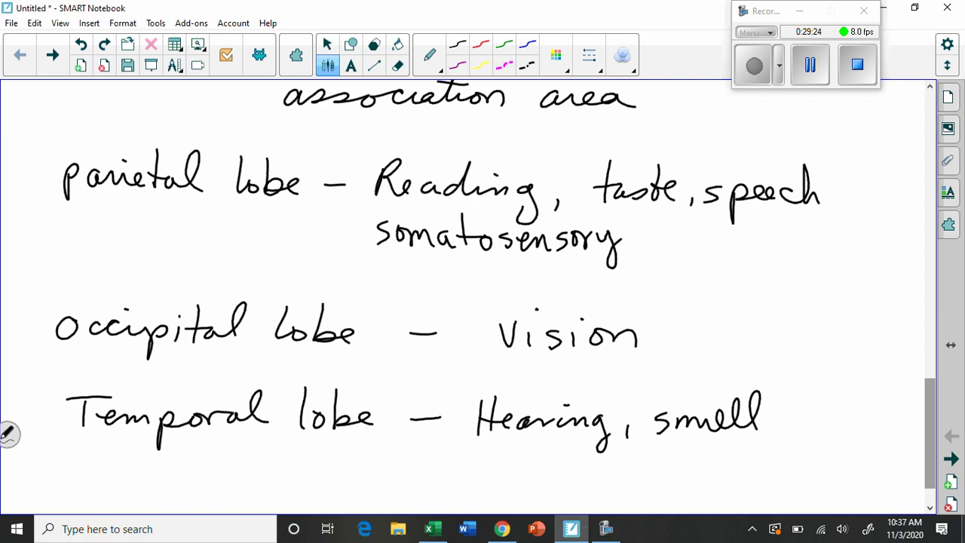
# - Draw a long dividing rule under the lobe notes and handwrite 'peripheral Nervous System' below it
pyautogui.scroll(-2, 939, 415)
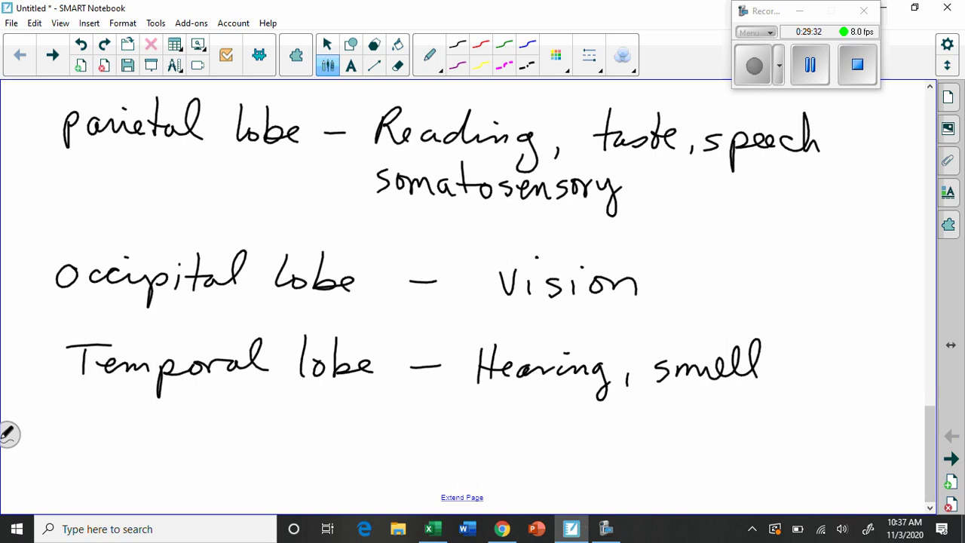
pyautogui.scroll(-5, 939, 416)
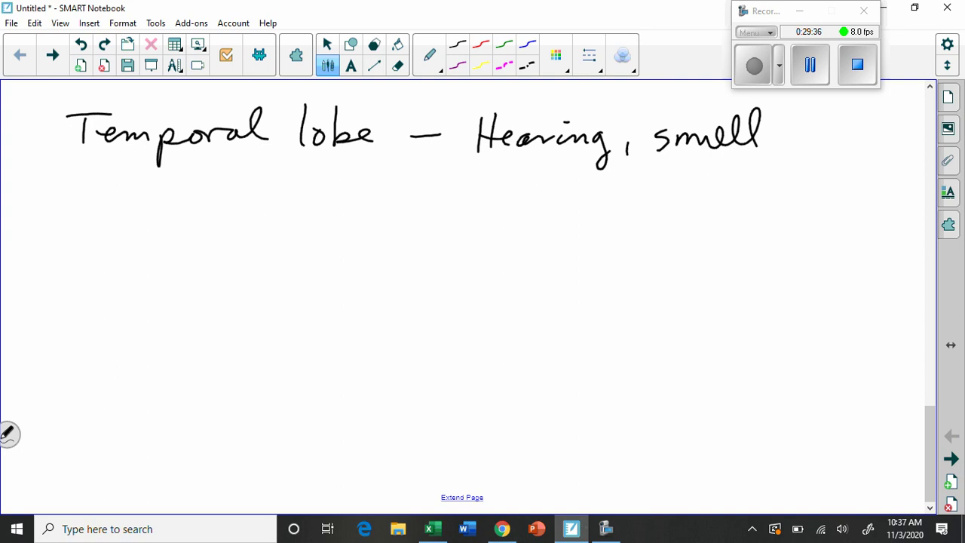
pyautogui.moveTo(40, 188); pyautogui.dragTo(837, 191)
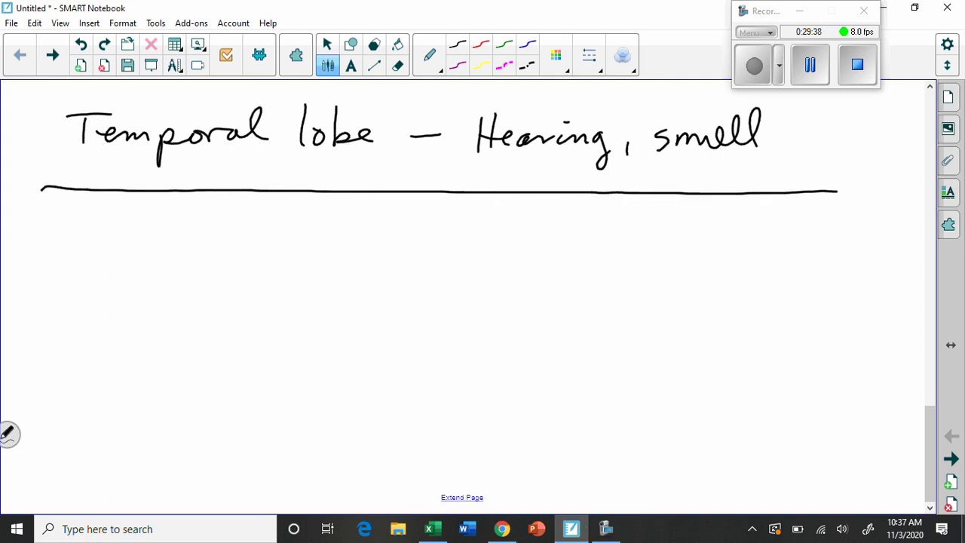
pyautogui.moveTo(79, 237)
pyautogui.mouseDown()
pyautogui.moveTo(78, 274)
pyautogui.moveTo(105, 243)
pyautogui.moveTo(347, 253)
pyautogui.mouseUp()
pyautogui.moveTo(379, 224)
pyautogui.mouseDown()
pyautogui.moveTo(392, 251)
pyautogui.moveTo(461, 234)
pyautogui.moveTo(505, 253)
pyautogui.moveTo(590, 240)
pyautogui.moveTo(672, 281)
pyautogui.moveTo(717, 228)
pyautogui.moveTo(792, 246)
pyautogui.mouseUp()
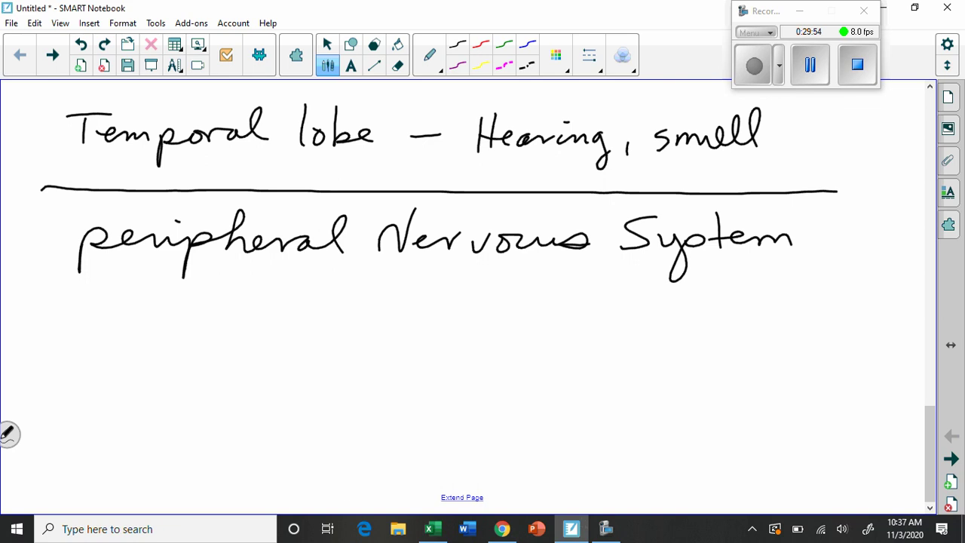
# - Write 'PNS' beneath the heading and underline it
pyautogui.moveTo(381, 273); pyautogui.dragTo(382, 296)
pyautogui.moveTo(381, 269)
pyautogui.mouseDown()
pyautogui.moveTo(395, 271)
pyautogui.moveTo(385, 282)
pyautogui.mouseUp()
pyautogui.moveTo(409, 294)
pyautogui.mouseDown()
pyautogui.moveTo(411, 276)
pyautogui.moveTo(447, 289)
pyautogui.mouseUp()
pyautogui.moveTo(367, 300); pyautogui.dragTo(489, 296)
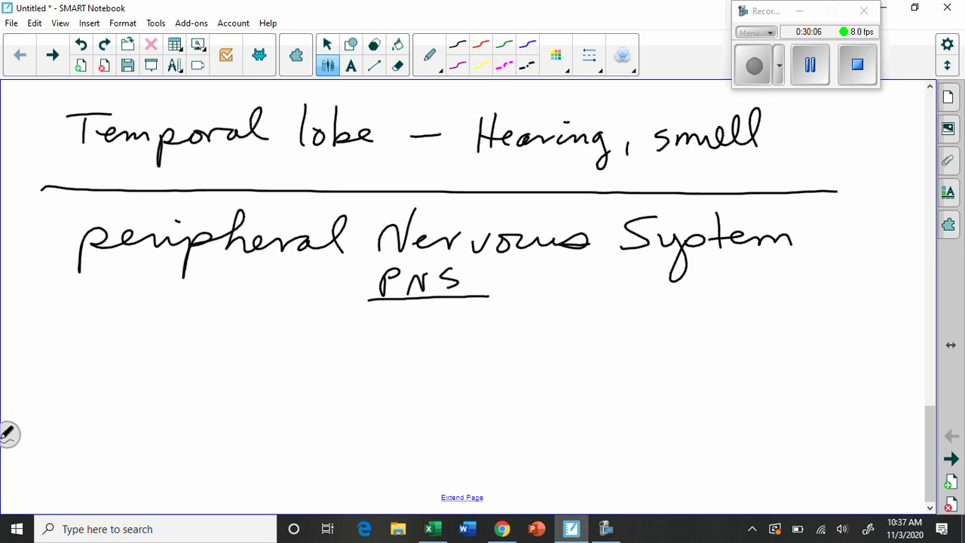
pyautogui.hotkey('ctrl', 'a')
pyautogui.press('Delete')
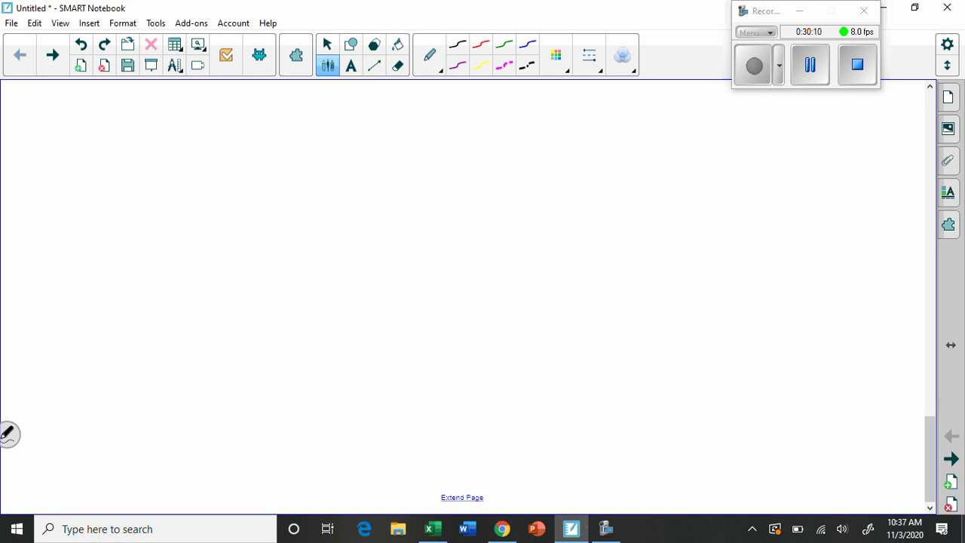
pyautogui.scroll(5, 463, 294)
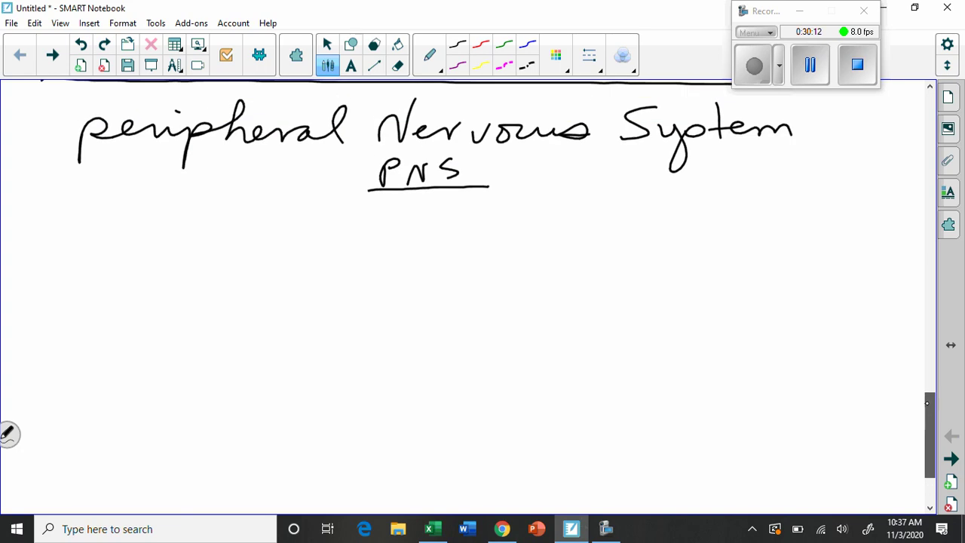
pyautogui.scroll(-1, 464, 294)
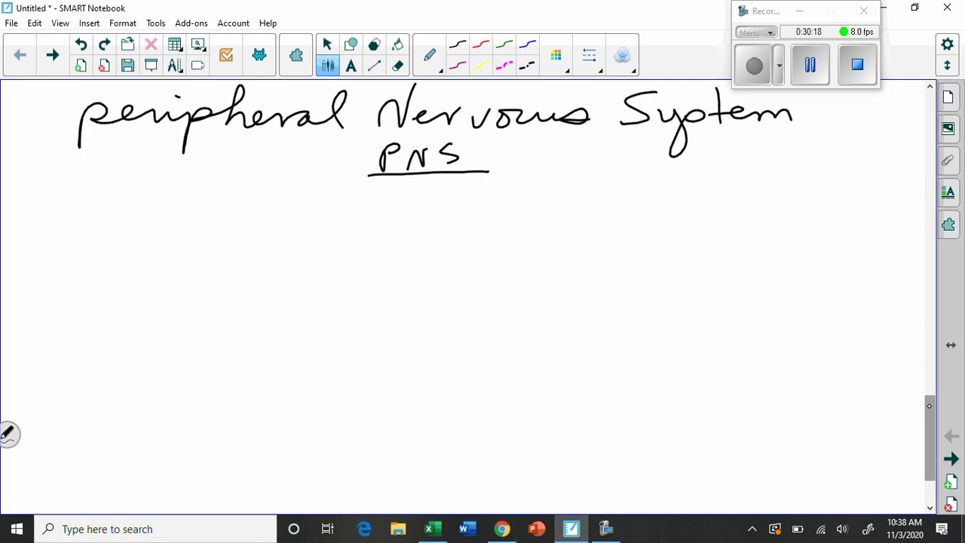
# - Handwrite 'Efferent System' below PNS and underline it
pyautogui.moveTo(105, 229)
pyautogui.mouseDown()
pyautogui.moveTo(91, 236)
pyautogui.moveTo(98, 255)
pyautogui.mouseUp()
pyautogui.moveTo(137, 227)
pyautogui.mouseDown()
pyautogui.moveTo(121, 253)
pyautogui.moveTo(139, 244)
pyautogui.mouseUp()
pyautogui.moveTo(148, 247)
pyautogui.mouseDown()
pyautogui.moveTo(162, 225)
pyautogui.moveTo(140, 256)
pyautogui.mouseUp()
pyautogui.moveTo(151, 249); pyautogui.dragTo(184, 254)
pyautogui.moveTo(186, 255)
pyautogui.mouseDown()
pyautogui.moveTo(197, 243)
pyautogui.moveTo(219, 249)
pyautogui.mouseUp()
pyautogui.moveTo(208, 254)
pyautogui.mouseDown()
pyautogui.moveTo(254, 250)
pyautogui.moveTo(254, 260)
pyautogui.mouseUp()
pyautogui.moveTo(240, 239); pyautogui.dragTo(274, 238)
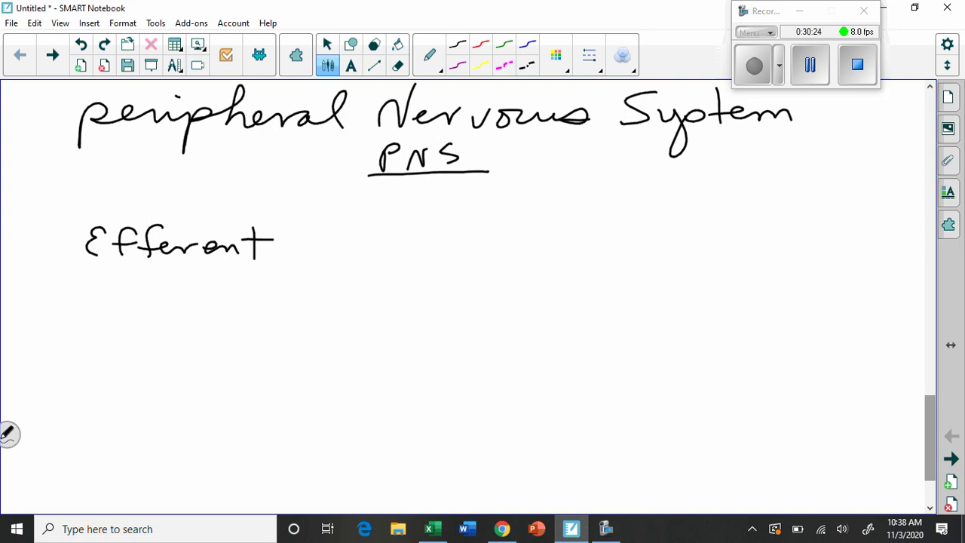
pyautogui.moveTo(341, 232)
pyautogui.mouseDown()
pyautogui.moveTo(320, 253)
pyautogui.moveTo(369, 257)
pyautogui.moveTo(394, 235)
pyautogui.moveTo(449, 251)
pyautogui.mouseUp()
pyautogui.moveTo(152, 266); pyautogui.dragTo(404, 263)
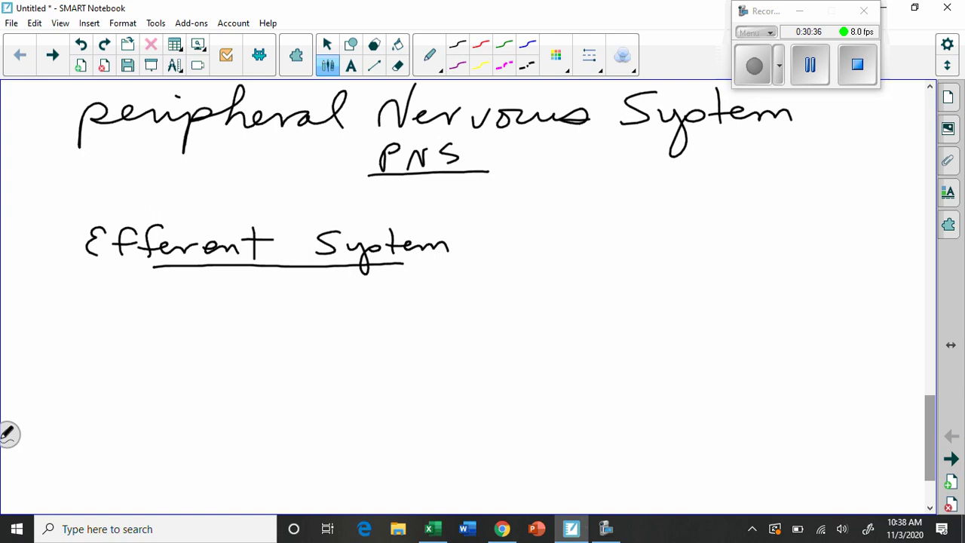
# - Write 'Somatic NS' beneath the heading and 'Autonomic' to its right
pyautogui.moveTo(176, 319)
pyautogui.mouseDown()
pyautogui.moveTo(154, 343)
pyautogui.moveTo(191, 330)
pyautogui.moveTo(266, 340)
pyautogui.mouseUp()
pyautogui.moveTo(276, 304); pyautogui.dragTo(280, 343)
pyautogui.moveTo(265, 329); pyautogui.dragTo(309, 336)
pyautogui.moveTo(316, 328)
pyautogui.mouseDown()
pyautogui.moveTo(326, 340)
pyautogui.moveTo(357, 339)
pyautogui.moveTo(379, 313)
pyautogui.moveTo(391, 339)
pyautogui.mouseUp()
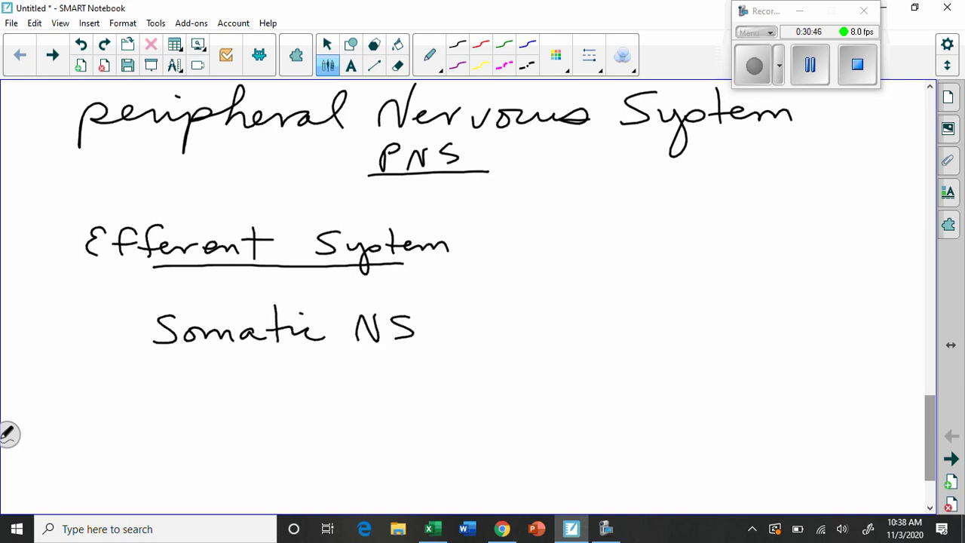
pyautogui.moveTo(579, 336)
pyautogui.mouseDown()
pyautogui.moveTo(588, 307)
pyautogui.moveTo(597, 339)
pyautogui.mouseUp()
pyautogui.moveTo(581, 328); pyautogui.dragTo(625, 326)
pyautogui.moveTo(633, 303)
pyautogui.mouseDown()
pyautogui.moveTo(635, 332)
pyautogui.moveTo(643, 325)
pyautogui.mouseUp()
pyautogui.moveTo(653, 325)
pyautogui.mouseDown()
pyautogui.moveTo(642, 334)
pyautogui.moveTo(653, 324)
pyautogui.mouseUp()
pyautogui.moveTo(661, 338)
pyautogui.mouseDown()
pyautogui.moveTo(737, 326)
pyautogui.moveTo(790, 336)
pyautogui.mouseUp()
pyautogui.click(759, 307)
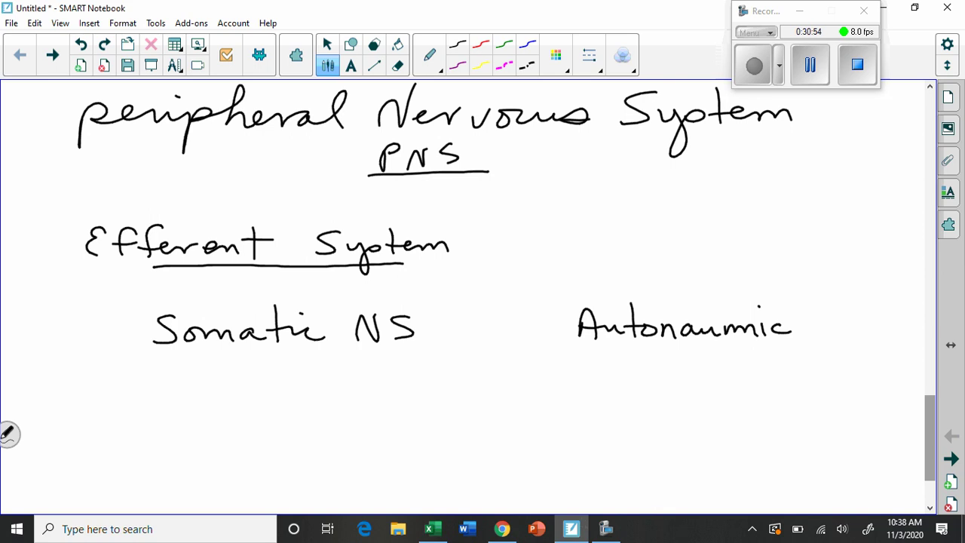
# - Erase the misspelled 'au' in Autonomic, switch to a thin black pen, and add 'N.S.'
pyautogui.click(398, 66)
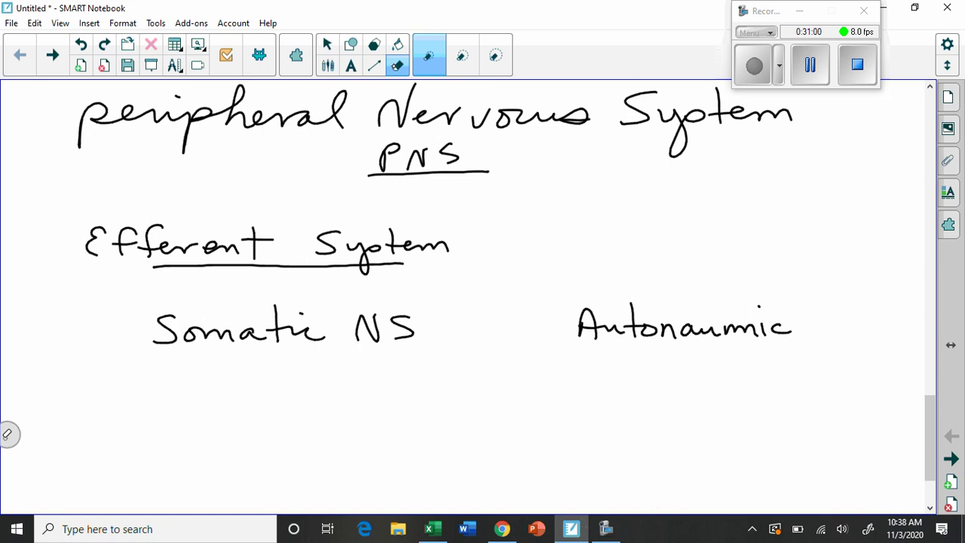
pyautogui.moveTo(683, 325)
pyautogui.mouseDown()
pyautogui.moveTo(718, 336)
pyautogui.moveTo(693, 323)
pyautogui.mouseUp()
pyautogui.click(327, 66)
pyautogui.click(456, 45)
pyautogui.click(588, 54)
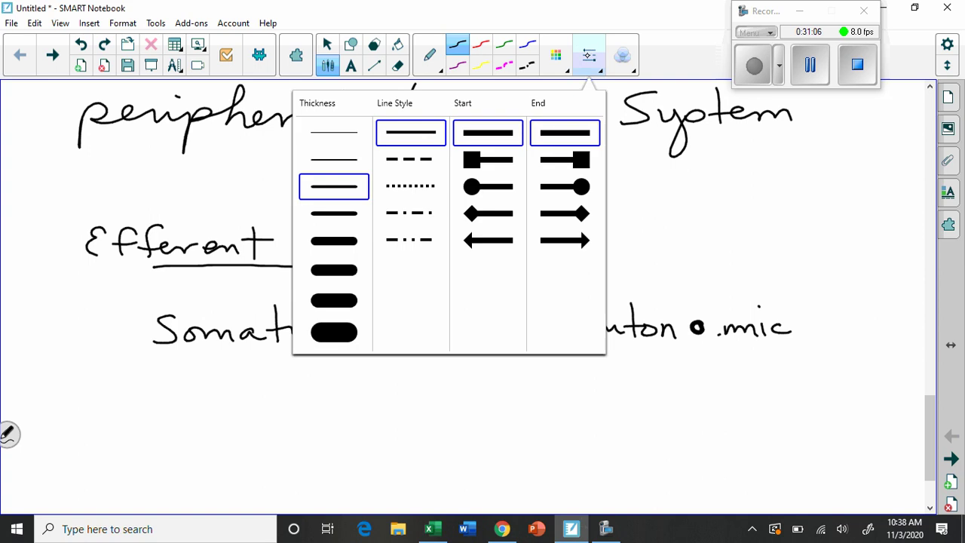
pyautogui.click(333, 133)
pyautogui.click(589, 54)
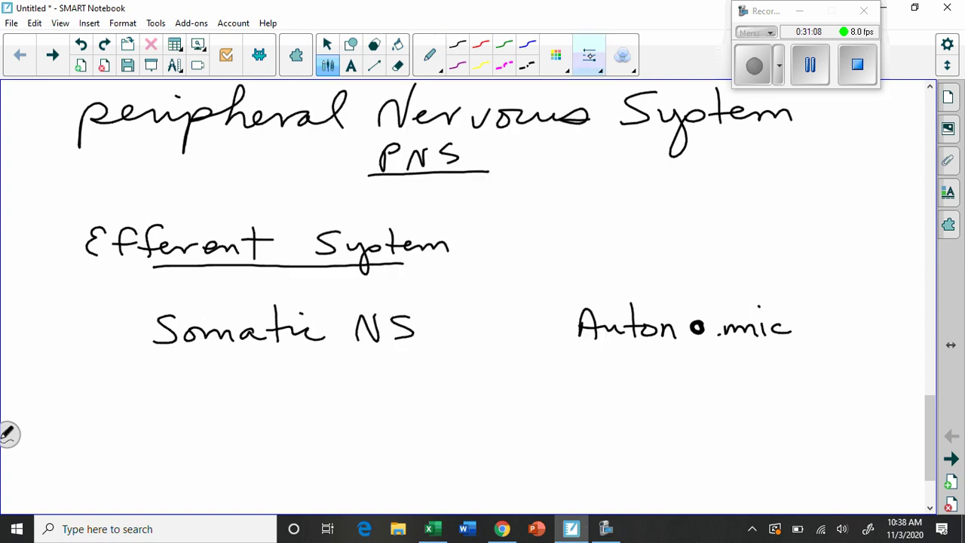
pyautogui.moveTo(826, 336)
pyautogui.mouseDown()
pyautogui.moveTo(842, 311)
pyautogui.moveTo(856, 334)
pyautogui.mouseUp()
# - Finish the 'N.S.' ending and write 'conscious control' under Somatic NS
pyautogui.click(881, 332)
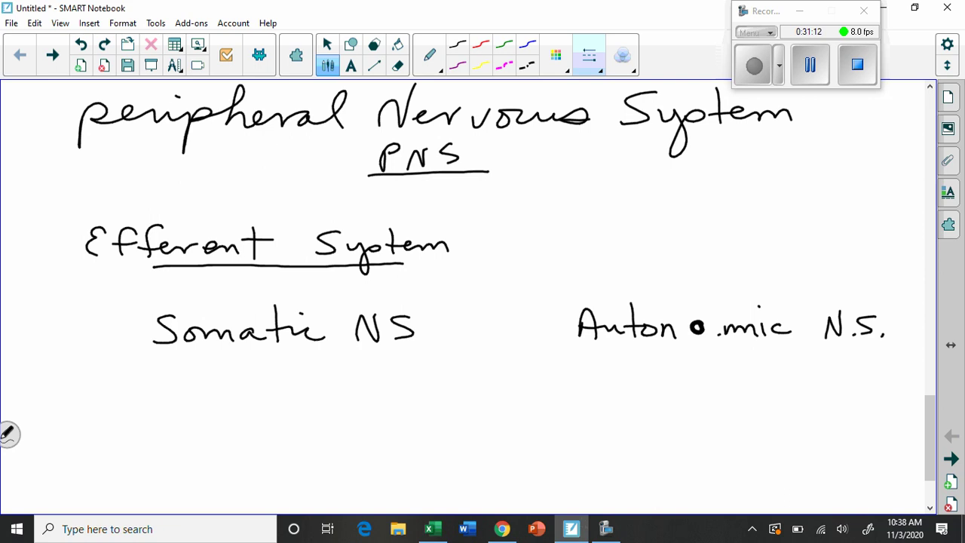
pyautogui.moveTo(94, 390)
pyautogui.mouseDown()
pyautogui.moveTo(89, 405)
pyautogui.moveTo(167, 394)
pyautogui.moveTo(330, 409)
pyautogui.mouseUp()
pyautogui.moveTo(336, 375)
pyautogui.mouseDown()
pyautogui.moveTo(337, 410)
pyautogui.moveTo(351, 395)
pyautogui.mouseUp()
pyautogui.moveTo(351, 410); pyautogui.dragTo(389, 397)
pyautogui.moveTo(381, 407); pyautogui.dragTo(394, 405)
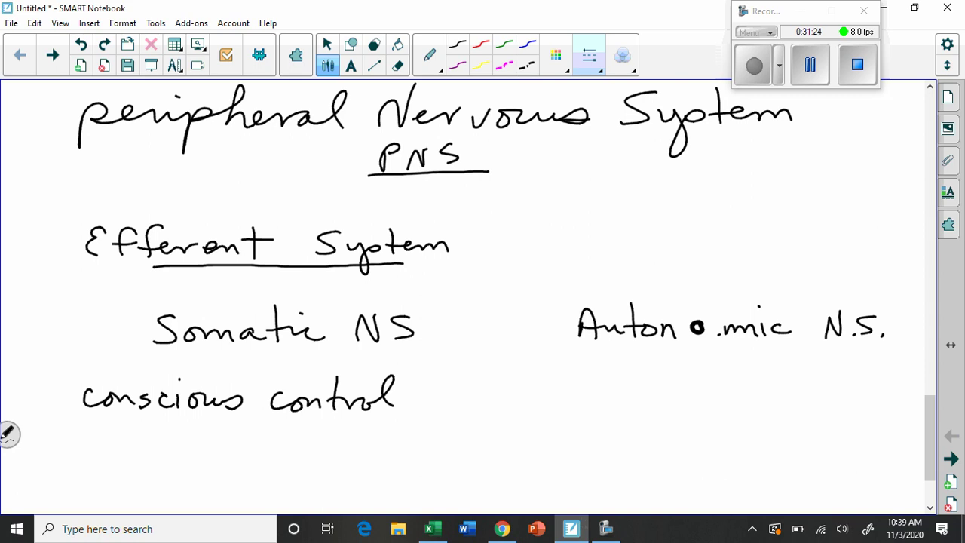
# - Write 'subconscious control' beneath Autonomic N.S
pyautogui.moveTo(596, 390)
pyautogui.mouseDown()
pyautogui.moveTo(583, 406)
pyautogui.moveTo(624, 406)
pyautogui.mouseUp()
pyautogui.moveTo(631, 377)
pyautogui.mouseDown()
pyautogui.moveTo(631, 405)
pyautogui.moveTo(668, 407)
pyautogui.mouseUp()
pyautogui.moveTo(682, 397); pyautogui.dragTo(740, 407)
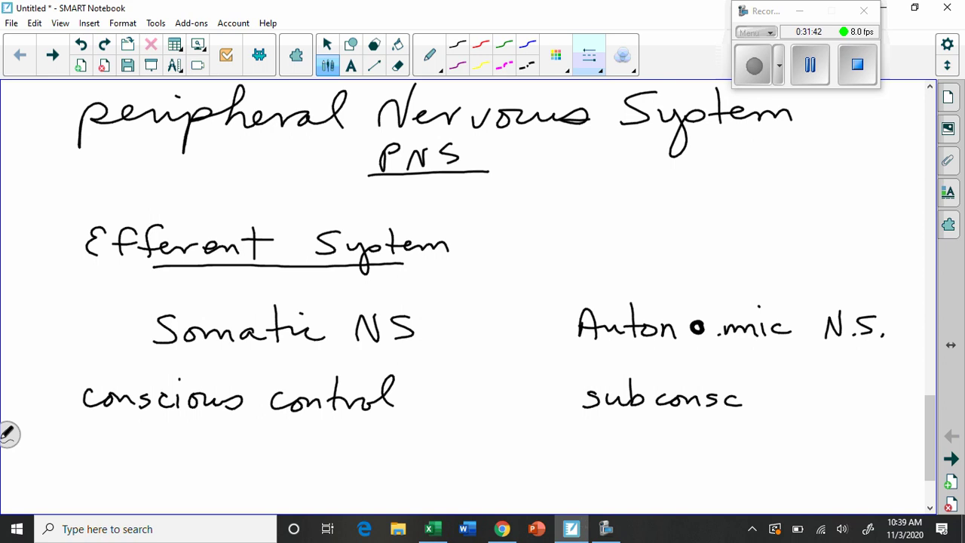
pyautogui.moveTo(746, 395)
pyautogui.mouseDown()
pyautogui.moveTo(766, 407)
pyautogui.moveTo(810, 401)
pyautogui.mouseUp()
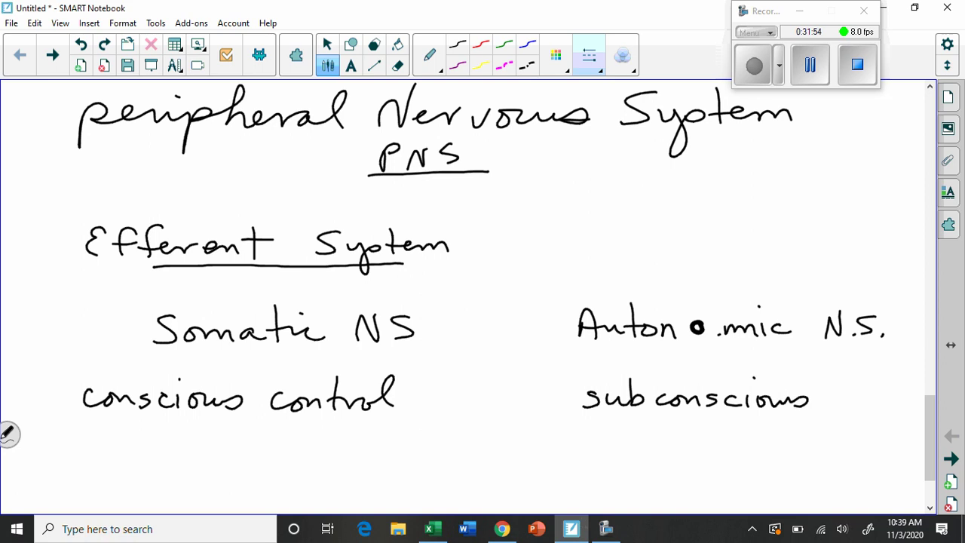
pyautogui.moveTo(683, 428)
pyautogui.mouseDown()
pyautogui.moveTo(673, 437)
pyautogui.moveTo(714, 450)
pyautogui.mouseUp()
pyautogui.moveTo(722, 416); pyautogui.dragTo(725, 450)
pyautogui.moveTo(729, 449)
pyautogui.mouseDown()
pyautogui.moveTo(770, 423)
pyautogui.moveTo(785, 443)
pyautogui.mouseUp()
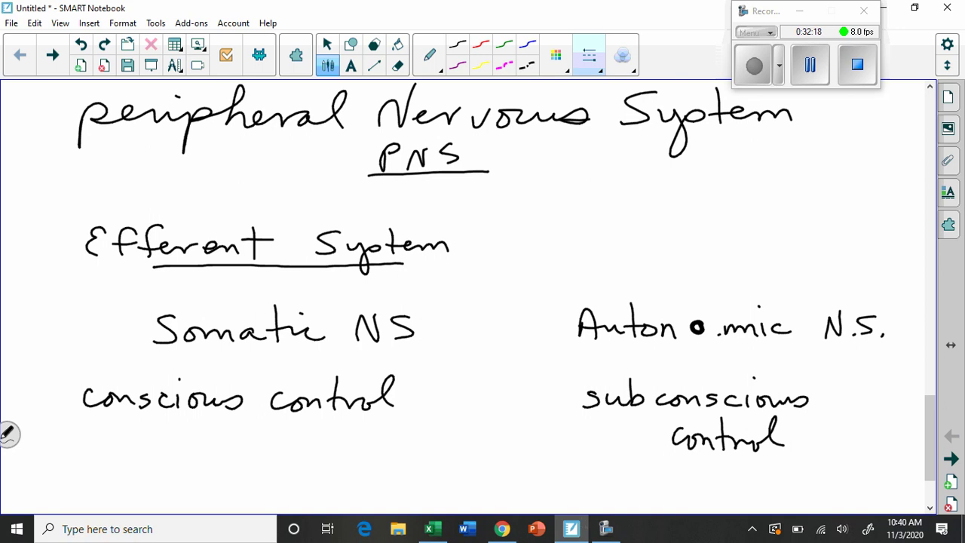
# - Box Somatic and Autonomic under Efferent System and draw two branches from subconscious control
pyautogui.scroll(-3, 934, 448)
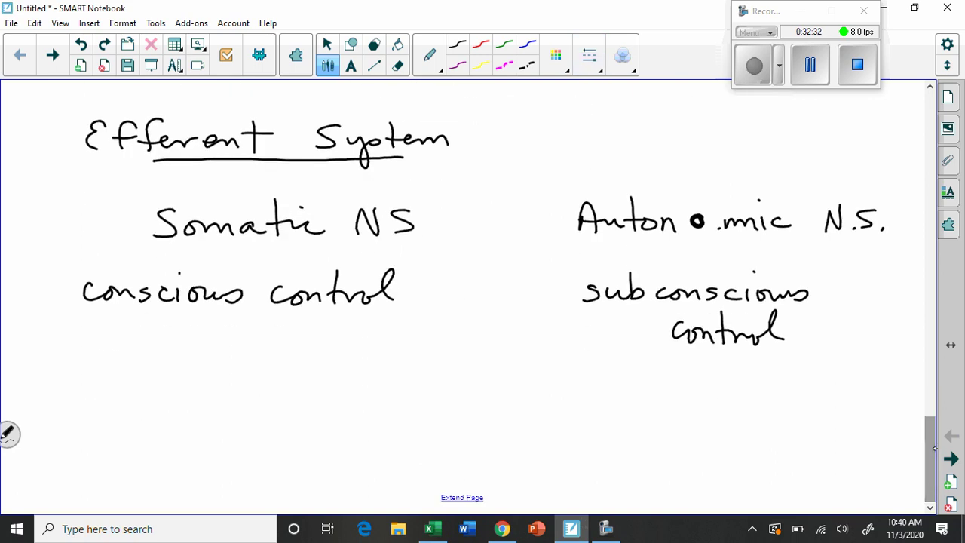
pyautogui.moveTo(293, 160)
pyautogui.mouseDown()
pyautogui.moveTo(143, 235)
pyautogui.moveTo(330, 245)
pyautogui.moveTo(386, 200)
pyautogui.mouseUp()
pyautogui.moveTo(294, 161)
pyautogui.mouseDown()
pyautogui.moveTo(448, 178)
pyautogui.moveTo(557, 232)
pyautogui.moveTo(845, 241)
pyautogui.moveTo(898, 194)
pyautogui.moveTo(556, 198)
pyautogui.mouseUp()
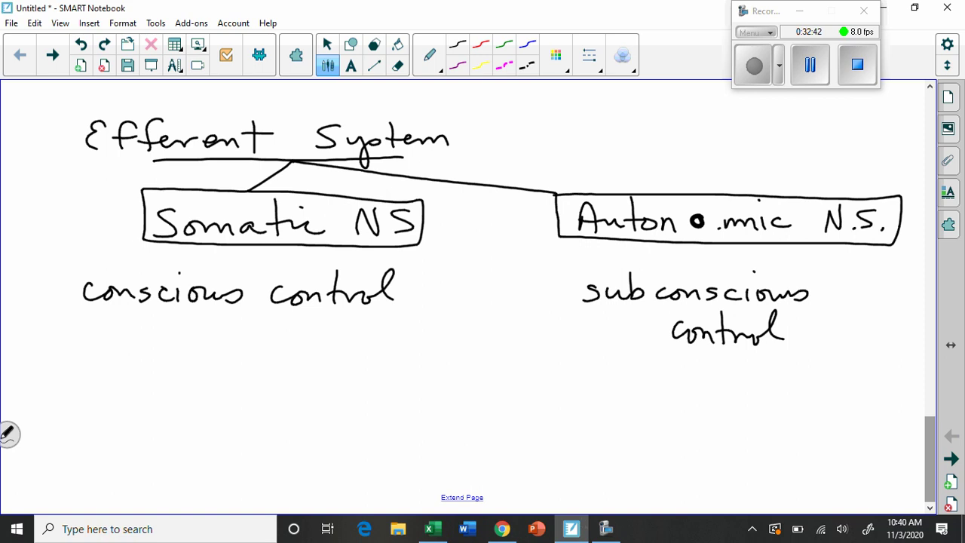
pyautogui.moveTo(691, 348)
pyautogui.mouseDown()
pyautogui.moveTo(269, 404)
pyautogui.moveTo(58, 412)
pyautogui.moveTo(62, 462)
pyautogui.moveTo(424, 446)
pyautogui.moveTo(416, 402)
pyautogui.moveTo(248, 404)
pyautogui.mouseUp()
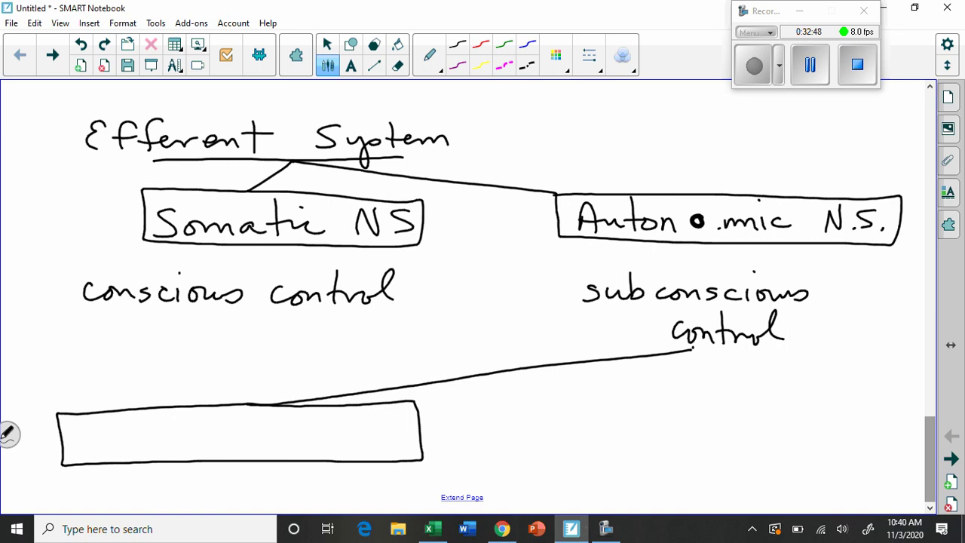
pyautogui.moveTo(692, 348)
pyautogui.mouseDown()
pyautogui.moveTo(719, 410)
pyautogui.moveTo(555, 399)
pyautogui.moveTo(615, 457)
pyautogui.moveTo(877, 453)
pyautogui.moveTo(854, 405)
pyautogui.moveTo(717, 409)
pyautogui.mouseUp()
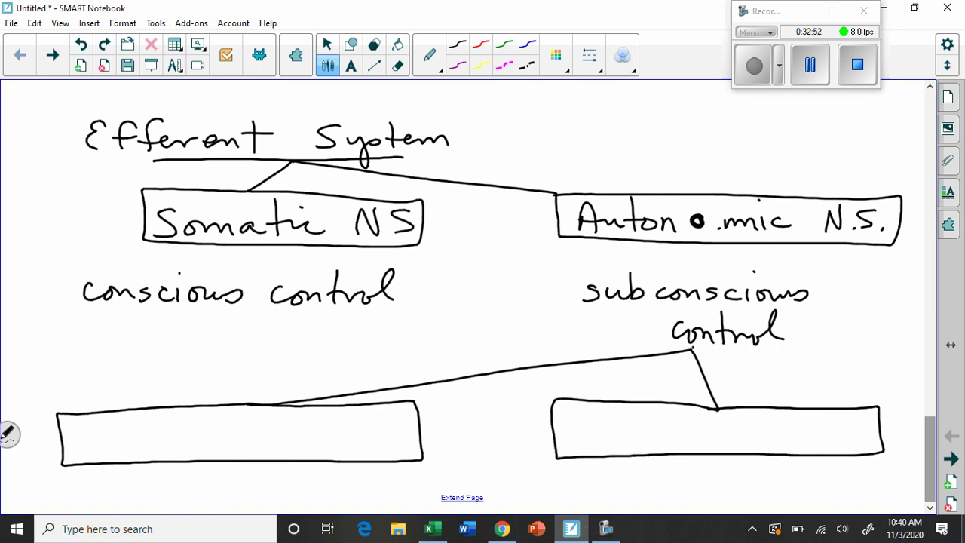
# - Label the left branch box 'Sympathetic NS'
pyautogui.moveTo(101, 425)
pyautogui.mouseDown()
pyautogui.moveTo(88, 445)
pyautogui.moveTo(128, 424)
pyautogui.moveTo(117, 450)
pyautogui.mouseUp()
pyautogui.moveTo(131, 437)
pyautogui.mouseDown()
pyautogui.moveTo(135, 428)
pyautogui.moveTo(155, 436)
pyautogui.moveTo(156, 453)
pyautogui.mouseUp()
pyautogui.moveTo(156, 429); pyautogui.dragTo(201, 443)
pyautogui.moveTo(192, 431); pyautogui.dragTo(245, 437)
pyautogui.moveTo(240, 416)
pyautogui.mouseDown()
pyautogui.moveTo(242, 440)
pyautogui.moveTo(257, 437)
pyautogui.mouseUp()
pyautogui.moveTo(273, 432)
pyautogui.mouseDown()
pyautogui.moveTo(256, 440)
pyautogui.moveTo(299, 443)
pyautogui.mouseUp()
pyautogui.moveTo(300, 419)
pyautogui.mouseDown()
pyautogui.moveTo(309, 440)
pyautogui.moveTo(310, 416)
pyautogui.mouseUp()
pyautogui.moveTo(326, 427)
pyautogui.mouseDown()
pyautogui.moveTo(341, 423)
pyautogui.moveTo(325, 439)
pyautogui.mouseUp()
# - Label the right branch box 'Parasympathetic N.S.' and extend the page
pyautogui.moveTo(566, 413)
pyautogui.mouseDown()
pyautogui.moveTo(568, 440)
pyautogui.moveTo(566, 426)
pyautogui.moveTo(589, 437)
pyautogui.moveTo(602, 426)
pyautogui.mouseUp()
pyautogui.moveTo(614, 427)
pyautogui.mouseDown()
pyautogui.moveTo(658, 446)
pyautogui.moveTo(690, 432)
pyautogui.moveTo(715, 437)
pyautogui.mouseUp()
pyautogui.moveTo(705, 427)
pyautogui.mouseDown()
pyautogui.moveTo(728, 422)
pyautogui.moveTo(726, 435)
pyautogui.mouseUp()
pyautogui.moveTo(728, 429); pyautogui.dragTo(744, 436)
pyautogui.moveTo(737, 427)
pyautogui.mouseDown()
pyautogui.moveTo(801, 434)
pyautogui.moveTo(801, 412)
pyautogui.mouseUp()
pyautogui.click(758, 418)
pyautogui.click(814, 434)
pyautogui.moveTo(822, 422)
pyautogui.mouseDown()
pyautogui.moveTo(831, 420)
pyautogui.moveTo(821, 434)
pyautogui.mouseUp()
pyautogui.click(841, 433)
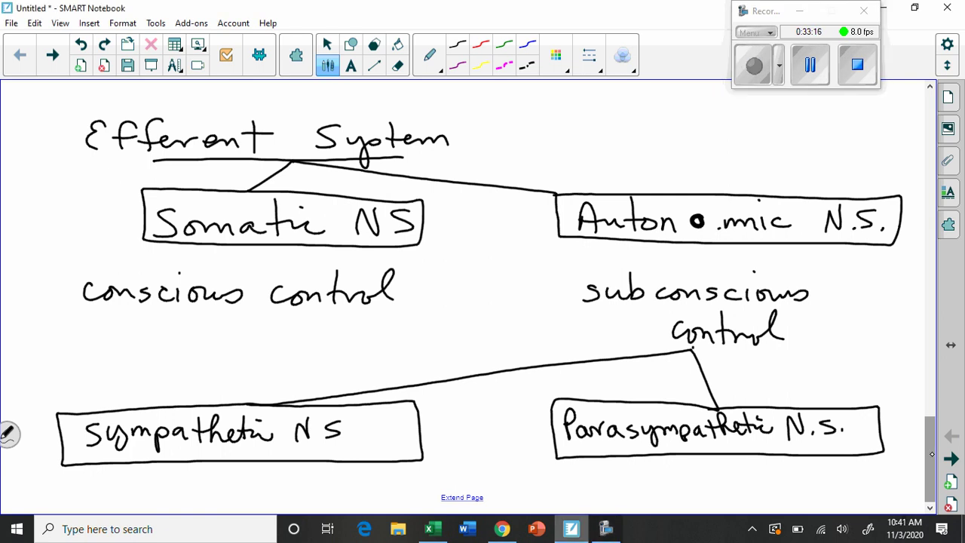
pyautogui.click(445, 495)
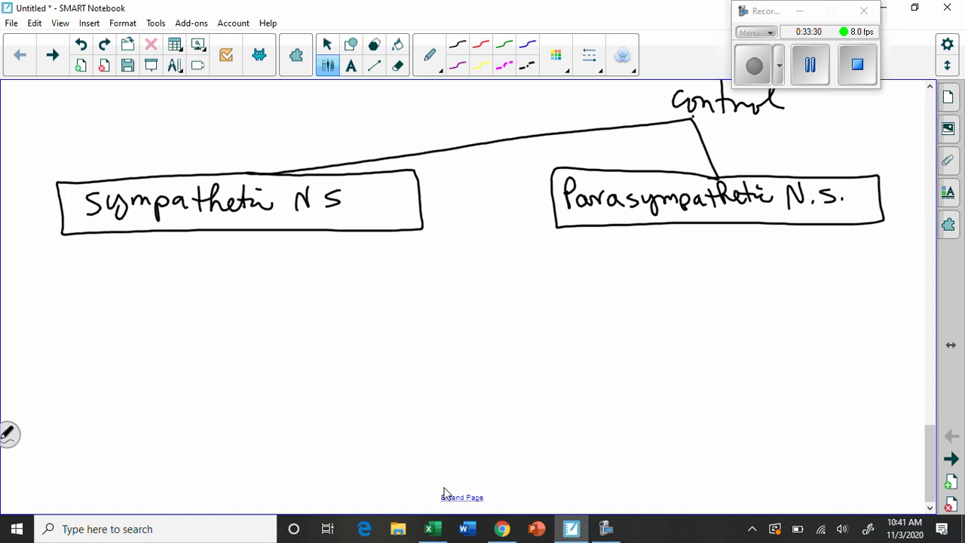
# - Draw an arrow under Sympathetic NS to 'dilates pupil' and 'increases heartrate', noting 539 beside them
pyautogui.moveTo(215, 235)
pyautogui.mouseDown()
pyautogui.moveTo(217, 259)
pyautogui.moveTo(230, 249)
pyautogui.mouseUp()
pyautogui.moveTo(92, 298)
pyautogui.mouseDown()
pyautogui.moveTo(122, 301)
pyautogui.moveTo(150, 279)
pyautogui.moveTo(181, 301)
pyautogui.moveTo(209, 304)
pyautogui.moveTo(197, 287)
pyautogui.moveTo(227, 324)
pyautogui.moveTo(261, 301)
pyautogui.moveTo(284, 320)
pyautogui.moveTo(332, 283)
pyautogui.mouseUp()
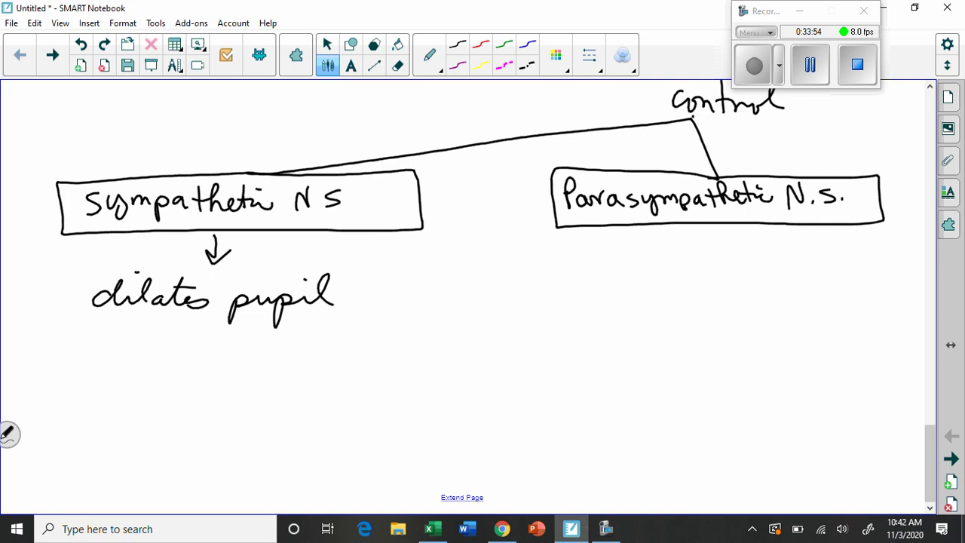
pyautogui.moveTo(84, 339)
pyautogui.mouseDown()
pyautogui.moveTo(127, 351)
pyautogui.moveTo(248, 351)
pyautogui.mouseUp()
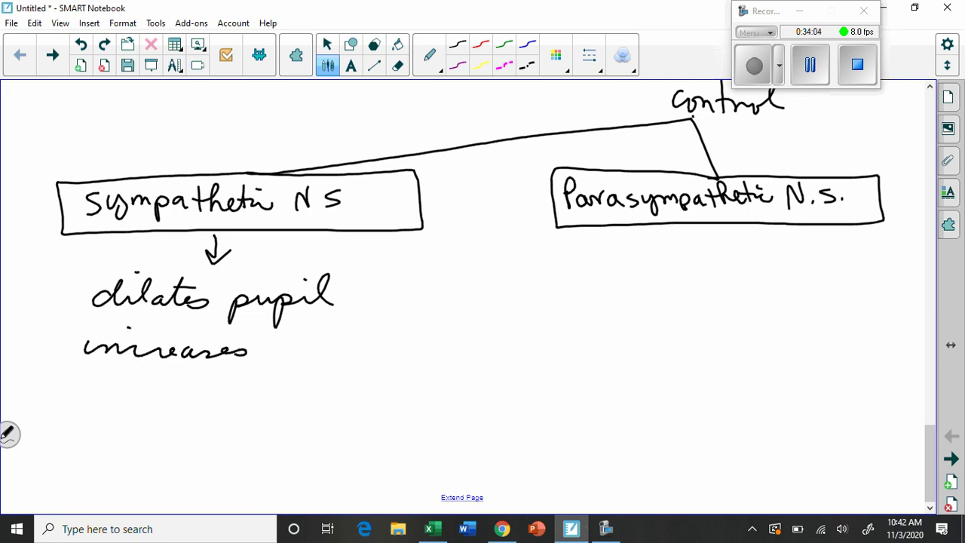
pyautogui.moveTo(290, 327)
pyautogui.mouseDown()
pyautogui.moveTo(284, 342)
pyautogui.moveTo(298, 351)
pyautogui.moveTo(338, 356)
pyautogui.moveTo(392, 351)
pyautogui.moveTo(395, 336)
pyautogui.mouseUp()
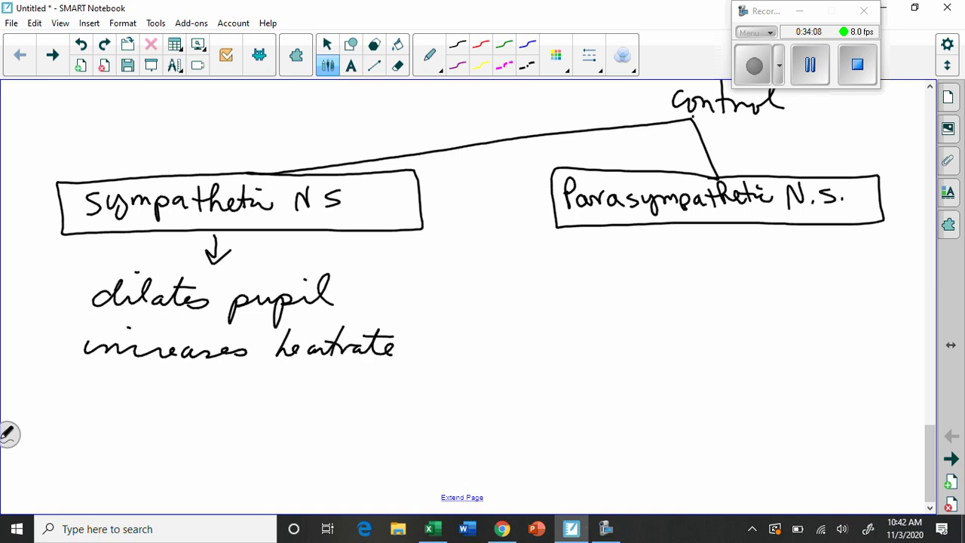
pyautogui.moveTo(28, 268)
pyautogui.mouseDown()
pyautogui.moveTo(32, 286)
pyautogui.moveTo(37, 268)
pyautogui.mouseUp()
pyautogui.moveTo(45, 259); pyautogui.dragTo(48, 277)
pyautogui.moveTo(60, 253); pyautogui.dragTo(69, 269)
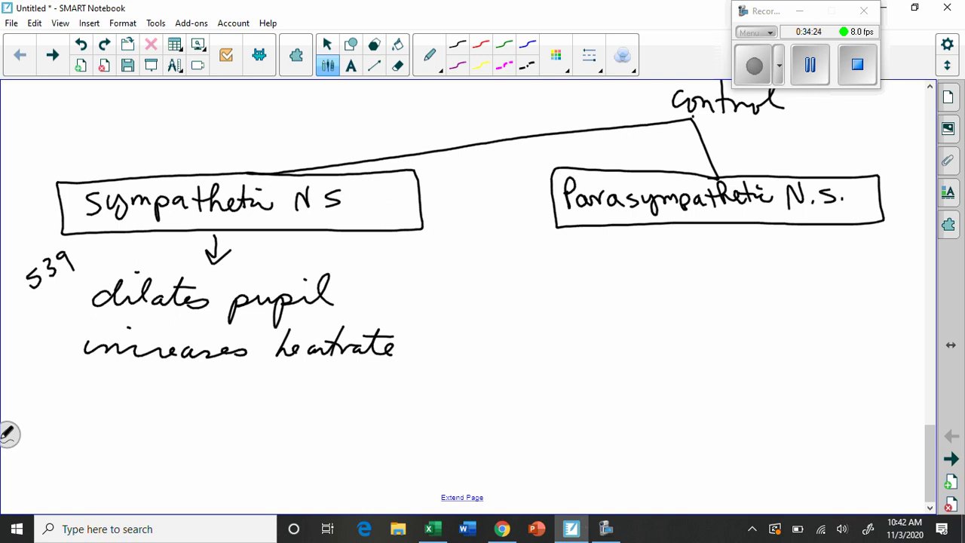
# - Add 'inhibits stomach', 'glucose release' and the next effect to the sympathetic list
pyautogui.moveTo(81, 396)
pyautogui.mouseDown()
pyautogui.moveTo(161, 398)
pyautogui.moveTo(190, 386)
pyautogui.moveTo(195, 399)
pyautogui.mouseUp()
pyautogui.moveTo(255, 389); pyautogui.dragTo(239, 403)
pyautogui.moveTo(272, 375)
pyautogui.mouseDown()
pyautogui.moveTo(270, 400)
pyautogui.moveTo(281, 390)
pyautogui.moveTo(381, 401)
pyautogui.mouseUp()
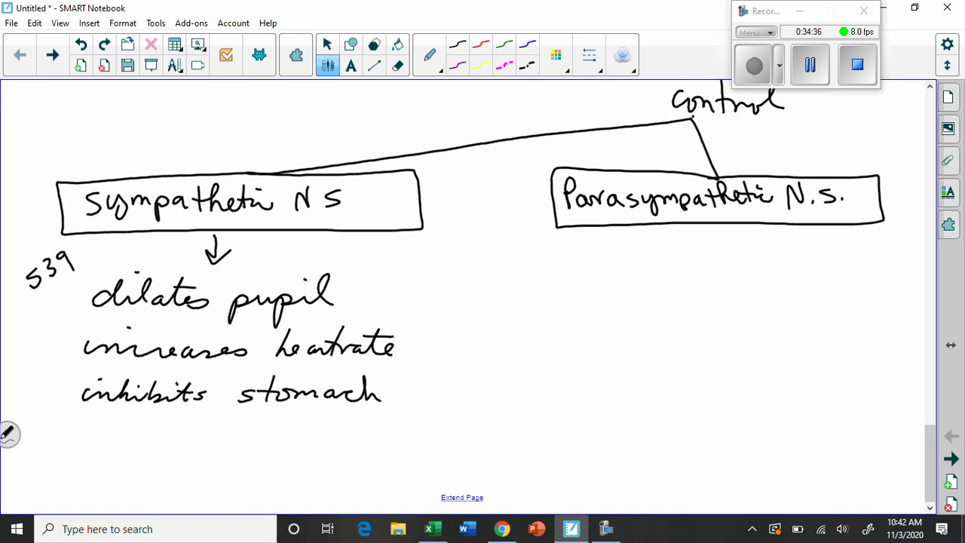
pyautogui.moveTo(91, 430)
pyautogui.mouseDown()
pyautogui.moveTo(87, 458)
pyautogui.moveTo(105, 439)
pyautogui.moveTo(139, 428)
pyautogui.moveTo(320, 441)
pyautogui.mouseUp()
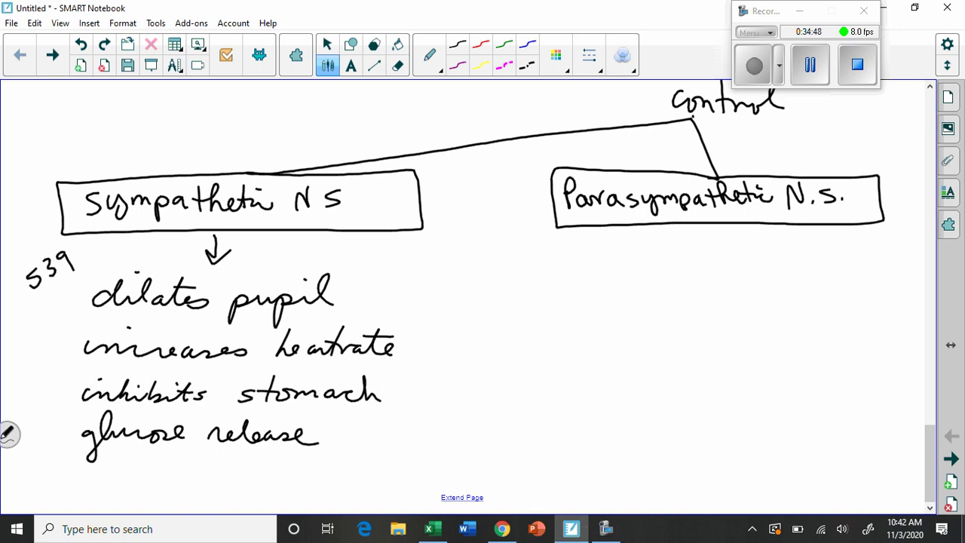
pyautogui.moveTo(112, 476)
pyautogui.mouseDown()
pyautogui.moveTo(129, 468)
pyautogui.moveTo(248, 475)
pyautogui.moveTo(295, 460)
pyautogui.moveTo(320, 467)
pyautogui.mouseUp()
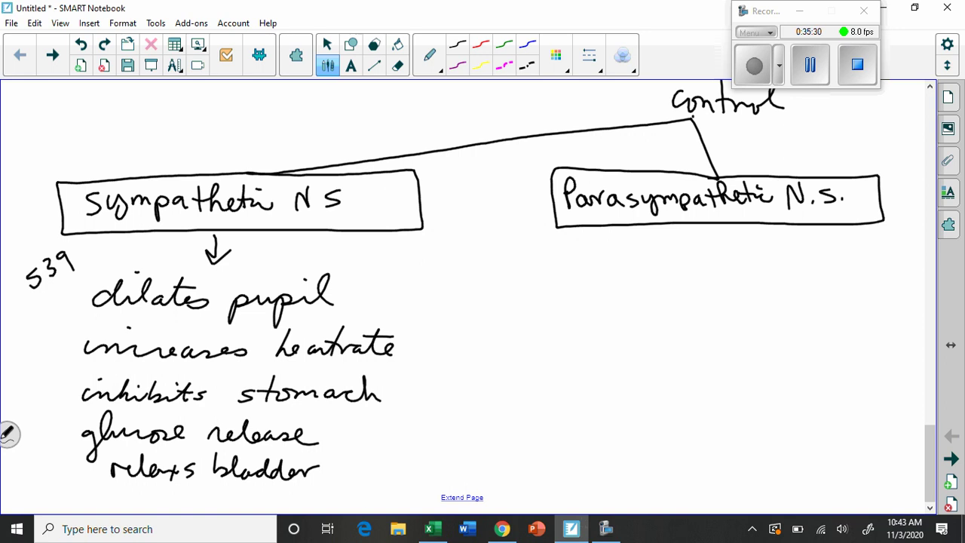
# - Write 'inhibits sexual arousal' below 'relaxs bladder' and underline the end of arousal
pyautogui.scroll(-3, 467, 294)
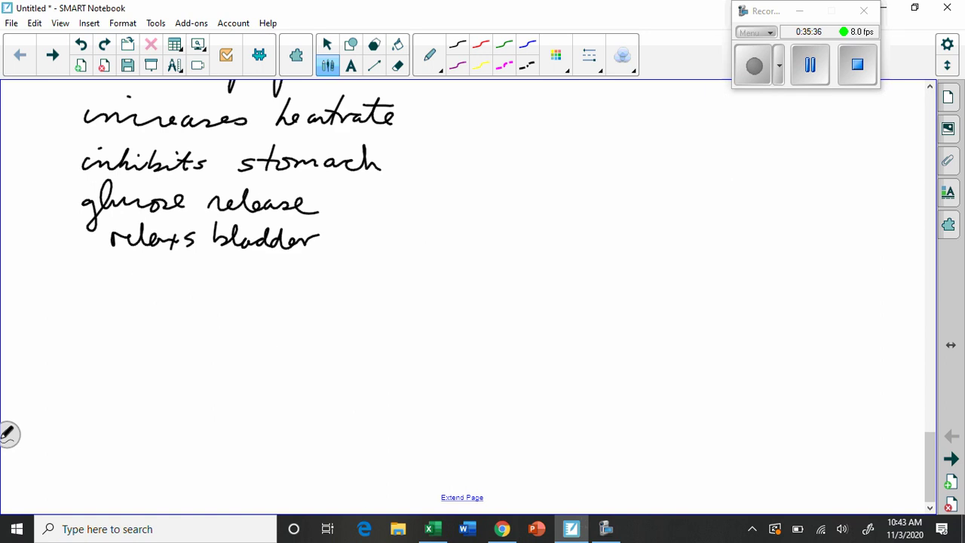
pyautogui.moveTo(68, 303)
pyautogui.mouseDown()
pyautogui.moveTo(79, 292)
pyautogui.moveTo(140, 304)
pyautogui.moveTo(167, 281)
pyautogui.moveTo(203, 297)
pyautogui.moveTo(202, 307)
pyautogui.mouseUp()
pyautogui.moveTo(188, 288)
pyautogui.mouseDown()
pyautogui.moveTo(214, 285)
pyautogui.moveTo(208, 304)
pyautogui.mouseUp()
pyautogui.moveTo(264, 296); pyautogui.dragTo(352, 304)
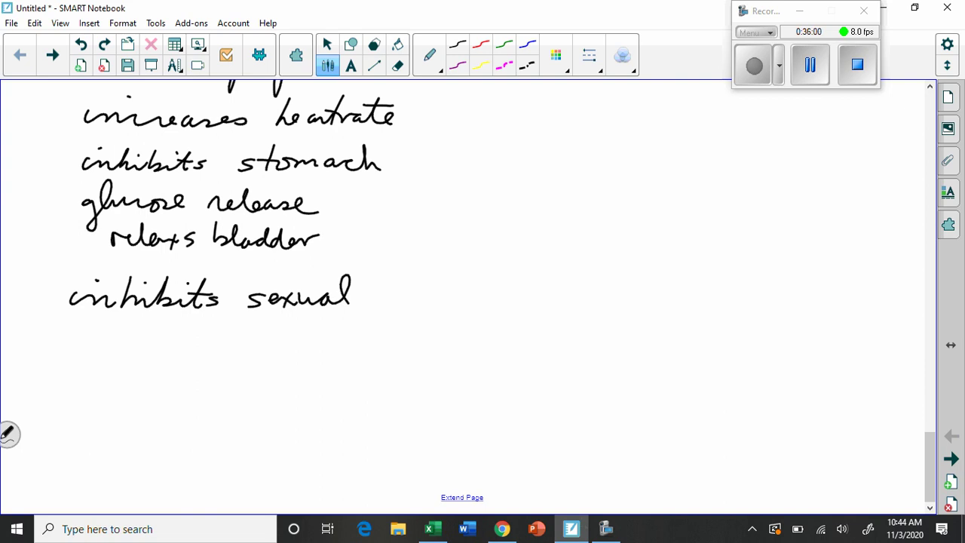
pyautogui.moveTo(150, 329)
pyautogui.mouseDown()
pyautogui.moveTo(135, 336)
pyautogui.moveTo(249, 332)
pyautogui.moveTo(271, 316)
pyautogui.mouseUp()
pyautogui.moveTo(170, 343); pyautogui.dragTo(252, 343)
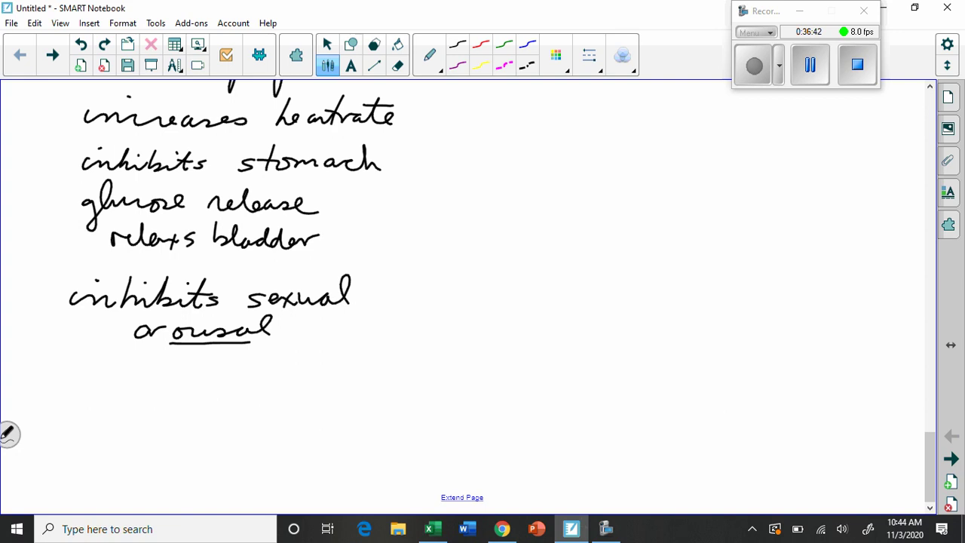
# - Write 'fight or flight' below the sympathetic effects and draw a box around it
pyautogui.moveTo(91, 381)
pyautogui.mouseDown()
pyautogui.moveTo(74, 416)
pyautogui.moveTo(94, 398)
pyautogui.mouseUp()
pyautogui.moveTo(90, 405); pyautogui.dragTo(104, 435)
pyautogui.moveTo(115, 386)
pyautogui.mouseDown()
pyautogui.moveTo(154, 416)
pyautogui.moveTo(161, 398)
pyautogui.moveTo(208, 403)
pyautogui.mouseUp()
pyautogui.moveTo(235, 393)
pyautogui.mouseDown()
pyautogui.moveTo(252, 386)
pyautogui.moveTo(233, 428)
pyautogui.mouseUp()
pyautogui.moveTo(227, 411); pyautogui.dragTo(281, 415)
pyautogui.moveTo(296, 411); pyautogui.dragTo(296, 450)
pyautogui.moveTo(315, 391); pyautogui.dragTo(338, 420)
pyautogui.moveTo(335, 404); pyautogui.dragTo(352, 402)
pyautogui.moveTo(45, 366)
pyautogui.mouseDown()
pyautogui.moveTo(49, 445)
pyautogui.moveTo(361, 434)
pyautogui.moveTo(161, 371)
pyautogui.moveTo(47, 364)
pyautogui.mouseUp()
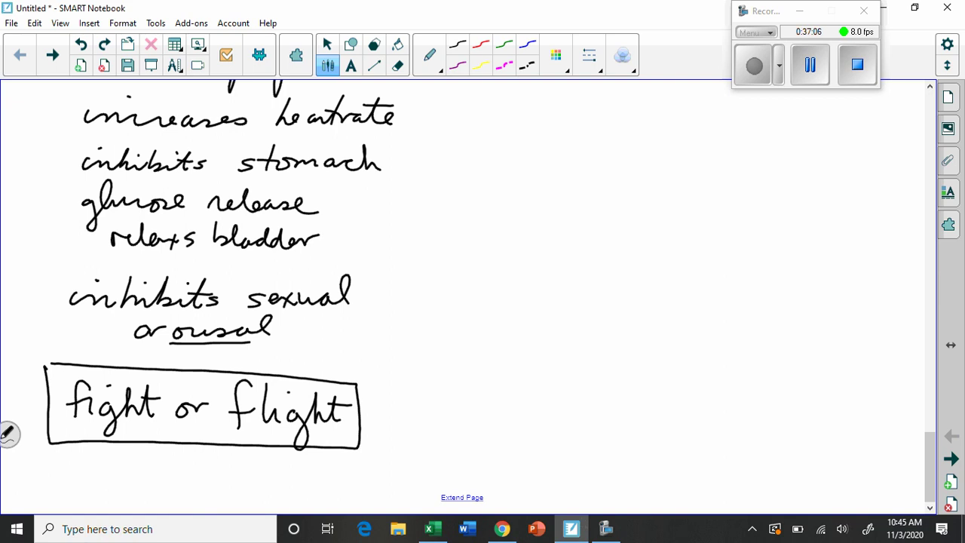
pyautogui.moveTo(932, 445); pyautogui.dragTo(928, 423)
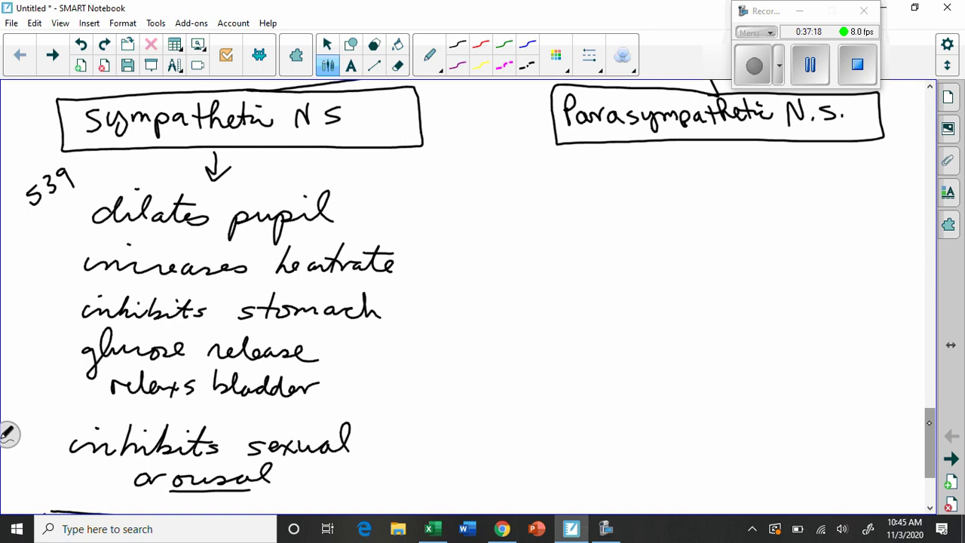
# - Write 'constrict pupils' and 'decrease heartrate' under the Parasympathetic N.S. box
pyautogui.moveTo(582, 198)
pyautogui.mouseDown()
pyautogui.moveTo(582, 210)
pyautogui.moveTo(633, 198)
pyautogui.moveTo(624, 208)
pyautogui.mouseUp()
pyautogui.moveTo(651, 179)
pyautogui.mouseDown()
pyautogui.moveTo(652, 210)
pyautogui.moveTo(663, 194)
pyautogui.mouseUp()
pyautogui.moveTo(661, 205); pyautogui.dragTo(673, 196)
pyautogui.moveTo(678, 197)
pyautogui.mouseDown()
pyautogui.moveTo(678, 206)
pyautogui.moveTo(711, 209)
pyautogui.mouseUp()
pyautogui.moveTo(702, 195)
pyautogui.mouseDown()
pyautogui.moveTo(814, 202)
pyautogui.moveTo(839, 188)
pyautogui.moveTo(843, 205)
pyautogui.mouseUp()
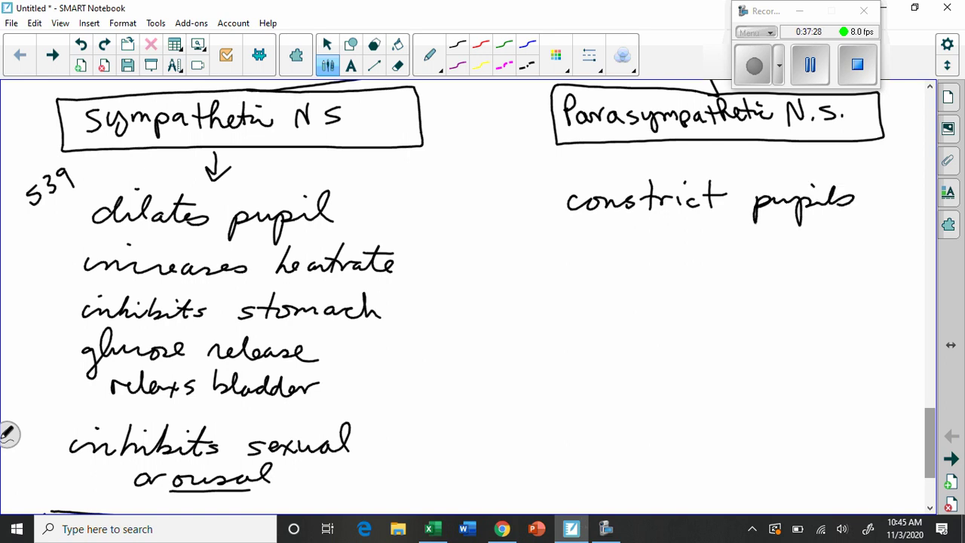
pyautogui.moveTo(562, 250)
pyautogui.mouseDown()
pyautogui.moveTo(550, 264)
pyautogui.moveTo(673, 260)
pyautogui.mouseUp()
pyautogui.moveTo(714, 228)
pyautogui.mouseDown()
pyautogui.moveTo(710, 258)
pyautogui.moveTo(722, 257)
pyautogui.mouseUp()
pyautogui.moveTo(727, 251)
pyautogui.mouseDown()
pyautogui.moveTo(767, 260)
pyautogui.moveTo(776, 246)
pyautogui.mouseUp()
pyautogui.moveTo(783, 234)
pyautogui.mouseDown()
pyautogui.moveTo(785, 260)
pyautogui.moveTo(790, 243)
pyautogui.mouseUp()
pyautogui.moveTo(796, 257); pyautogui.dragTo(838, 258)
pyautogui.moveTo(841, 229)
pyautogui.mouseDown()
pyautogui.moveTo(845, 257)
pyautogui.moveTo(864, 256)
pyautogui.mouseUp()
pyautogui.moveTo(826, 238); pyautogui.dragTo(855, 237)
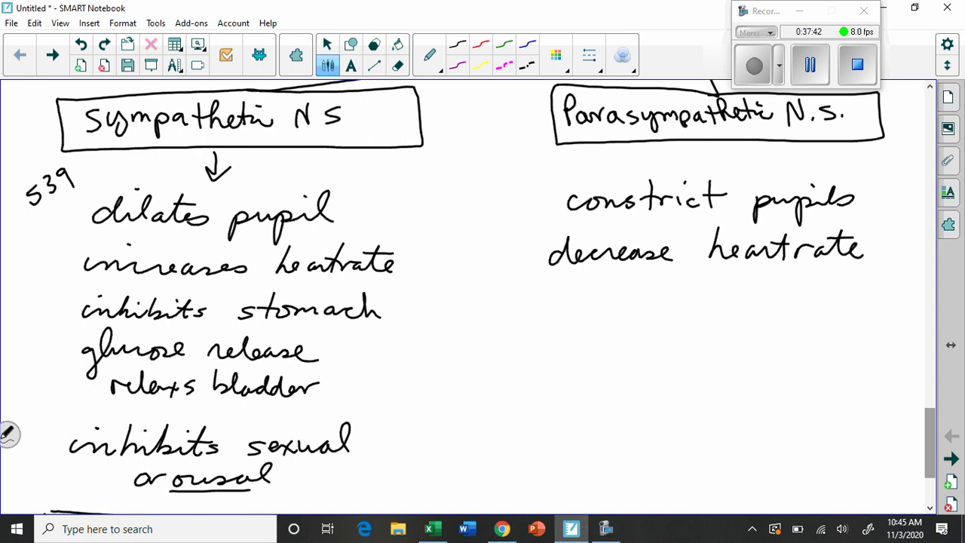
# - Add 'stimulate stomach' and 'inhibit glucose release' to the parasympathetic column
pyautogui.moveTo(544, 294); pyautogui.dragTo(534, 309)
pyautogui.moveTo(558, 278); pyautogui.dragTo(562, 310)
pyautogui.moveTo(550, 299)
pyautogui.mouseDown()
pyautogui.moveTo(592, 308)
pyautogui.moveTo(675, 303)
pyautogui.moveTo(664, 289)
pyautogui.mouseUp()
pyautogui.moveTo(588, 279); pyautogui.dragTo(592, 278)
pyautogui.moveTo(717, 291)
pyautogui.mouseDown()
pyautogui.moveTo(701, 312)
pyautogui.moveTo(742, 302)
pyautogui.moveTo(814, 305)
pyautogui.mouseUp()
pyautogui.moveTo(820, 276); pyautogui.dragTo(837, 304)
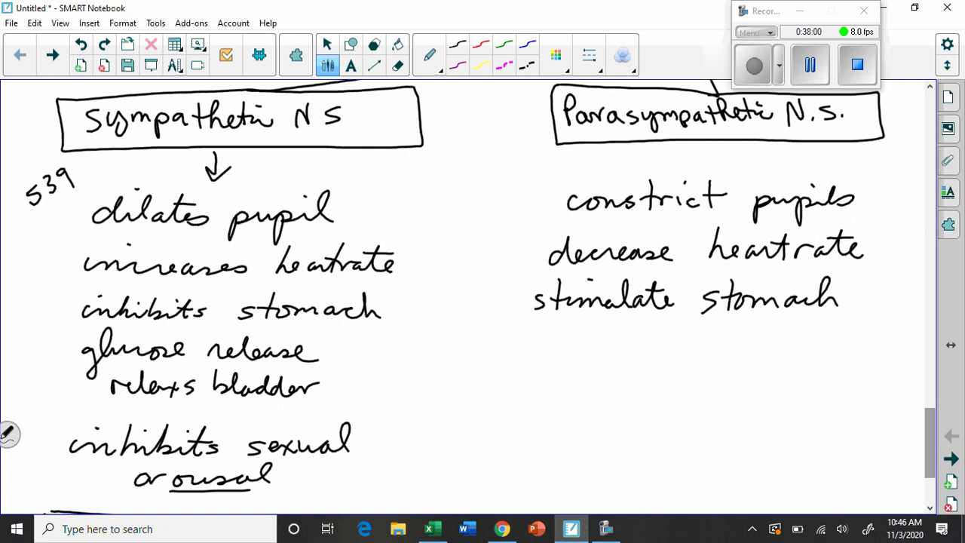
pyautogui.moveTo(499, 340)
pyautogui.mouseDown()
pyautogui.moveTo(504, 350)
pyautogui.moveTo(545, 353)
pyautogui.moveTo(566, 329)
pyautogui.moveTo(577, 351)
pyautogui.mouseUp()
pyautogui.moveTo(583, 343)
pyautogui.mouseDown()
pyautogui.moveTo(585, 355)
pyautogui.moveTo(600, 352)
pyautogui.mouseUp()
pyautogui.moveTo(590, 338); pyautogui.dragTo(613, 337)
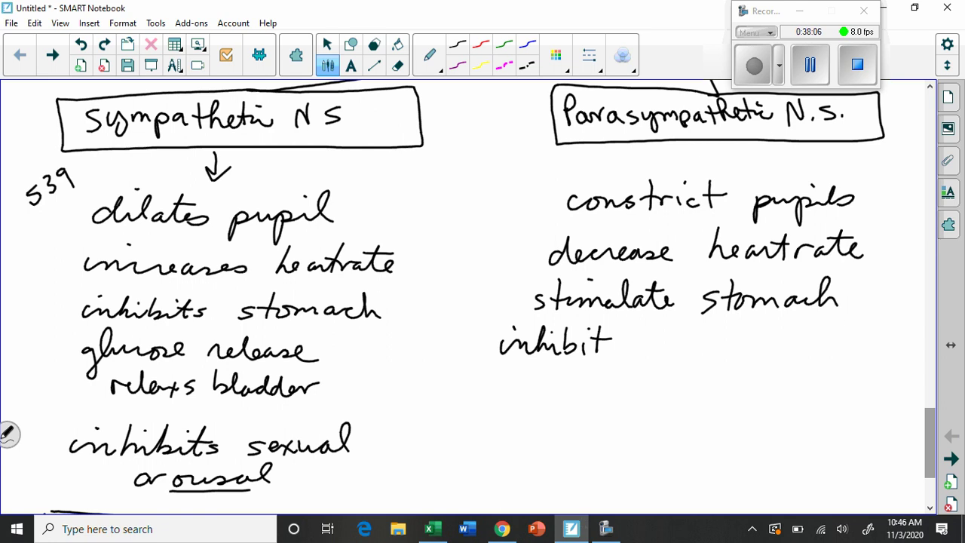
pyautogui.moveTo(642, 343)
pyautogui.mouseDown()
pyautogui.moveTo(637, 370)
pyautogui.moveTo(661, 327)
pyautogui.moveTo(709, 348)
pyautogui.moveTo(776, 331)
pyautogui.moveTo(803, 346)
pyautogui.moveTo(855, 345)
pyautogui.mouseUp()
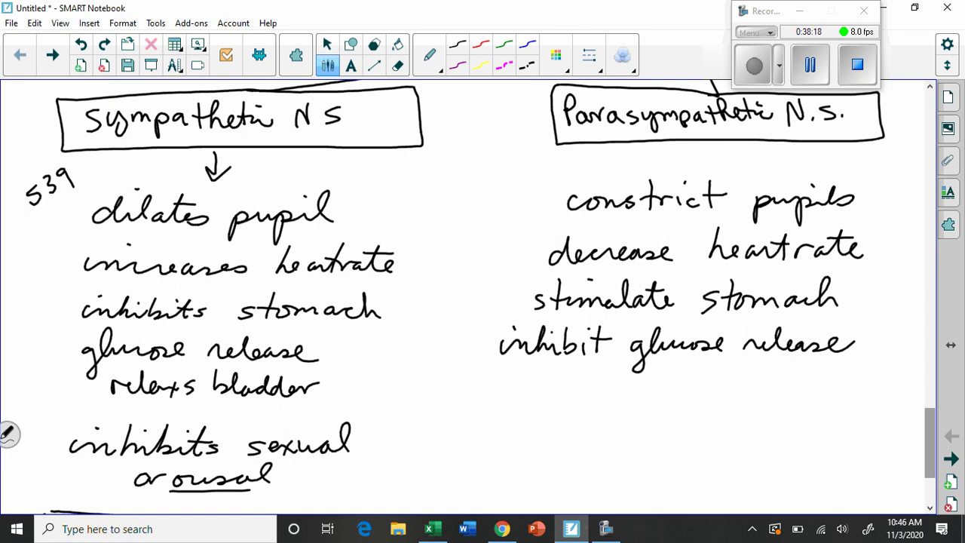
# - Handwrite 'stimulate bladder' beneath 'inhibit glucose release'
pyautogui.moveTo(510, 384)
pyautogui.mouseDown()
pyautogui.moveTo(499, 402)
pyautogui.moveTo(523, 404)
pyautogui.mouseUp()
pyautogui.moveTo(513, 392)
pyautogui.mouseDown()
pyautogui.moveTo(576, 401)
pyautogui.moveTo(592, 369)
pyautogui.moveTo(603, 400)
pyautogui.moveTo(636, 398)
pyautogui.mouseUp()
pyautogui.moveTo(609, 383); pyautogui.dragTo(680, 401)
pyautogui.moveTo(687, 374)
pyautogui.mouseDown()
pyautogui.moveTo(696, 400)
pyautogui.moveTo(727, 376)
pyautogui.mouseUp()
pyautogui.moveTo(727, 375)
pyautogui.mouseDown()
pyautogui.moveTo(726, 399)
pyautogui.moveTo(763, 396)
pyautogui.mouseUp()
pyautogui.moveTo(763, 386); pyautogui.dragTo(776, 384)
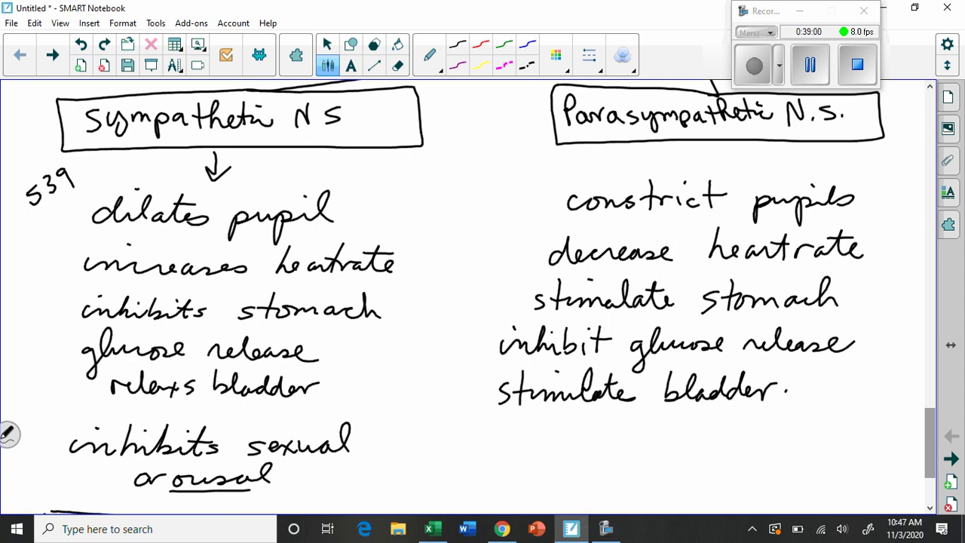
# - Scroll down slightly and write 'stimulate sexual arousal' below 'stimulate bladder'
pyautogui.click(753, 65)
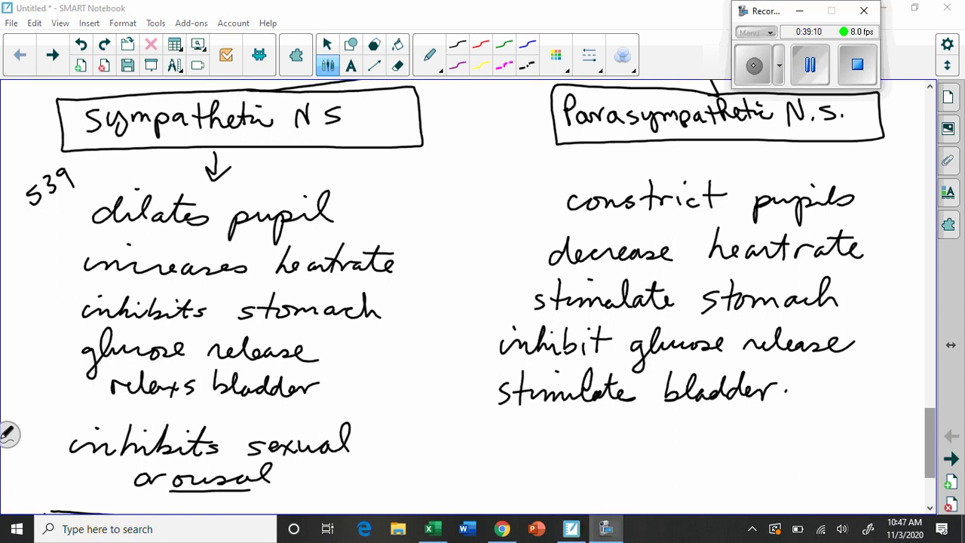
pyautogui.moveTo(931, 419); pyautogui.dragTo(931, 438)
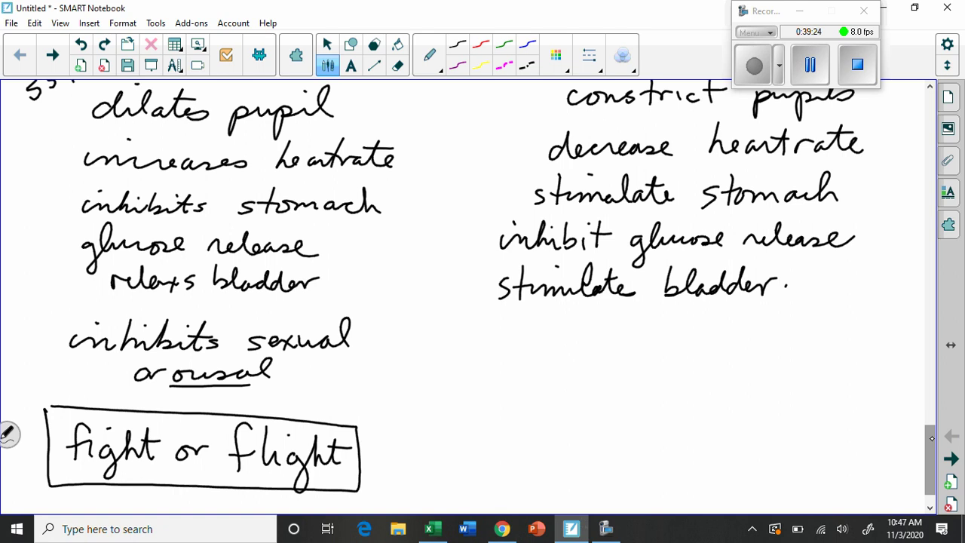
pyautogui.moveTo(521, 341); pyautogui.dragTo(510, 358)
pyautogui.moveTo(537, 325); pyautogui.dragTo(538, 358)
pyautogui.moveTo(527, 347)
pyautogui.mouseDown()
pyautogui.moveTo(596, 357)
pyautogui.moveTo(614, 329)
pyautogui.moveTo(628, 354)
pyautogui.mouseUp()
pyautogui.click(623, 347)
pyautogui.moveTo(633, 328)
pyautogui.mouseDown()
pyautogui.moveTo(639, 355)
pyautogui.moveTo(660, 352)
pyautogui.moveTo(648, 335)
pyautogui.mouseUp()
pyautogui.moveTo(709, 342)
pyautogui.mouseDown()
pyautogui.moveTo(699, 359)
pyautogui.moveTo(728, 355)
pyautogui.mouseUp()
pyautogui.moveTo(729, 340)
pyautogui.mouseDown()
pyautogui.moveTo(722, 360)
pyautogui.moveTo(787, 354)
pyautogui.mouseUp()
pyautogui.moveTo(786, 353); pyautogui.dragTo(797, 351)
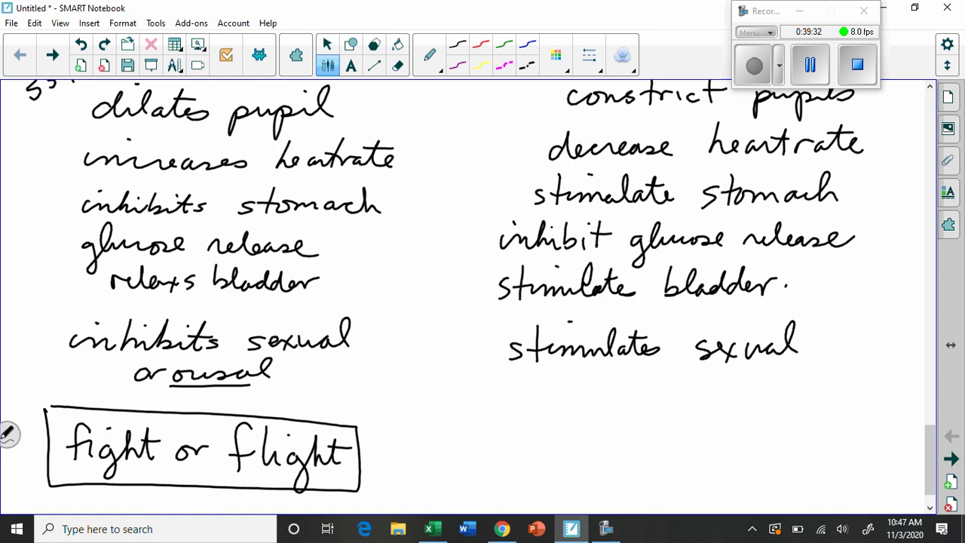
pyautogui.moveTo(581, 374)
pyautogui.mouseDown()
pyautogui.moveTo(570, 380)
pyautogui.moveTo(579, 392)
pyautogui.mouseUp()
pyautogui.moveTo(586, 380)
pyautogui.mouseDown()
pyautogui.moveTo(602, 378)
pyautogui.moveTo(614, 392)
pyautogui.moveTo(669, 389)
pyautogui.mouseUp()
pyautogui.moveTo(673, 389)
pyautogui.mouseDown()
pyautogui.moveTo(681, 364)
pyautogui.moveTo(682, 390)
pyautogui.mouseUp()
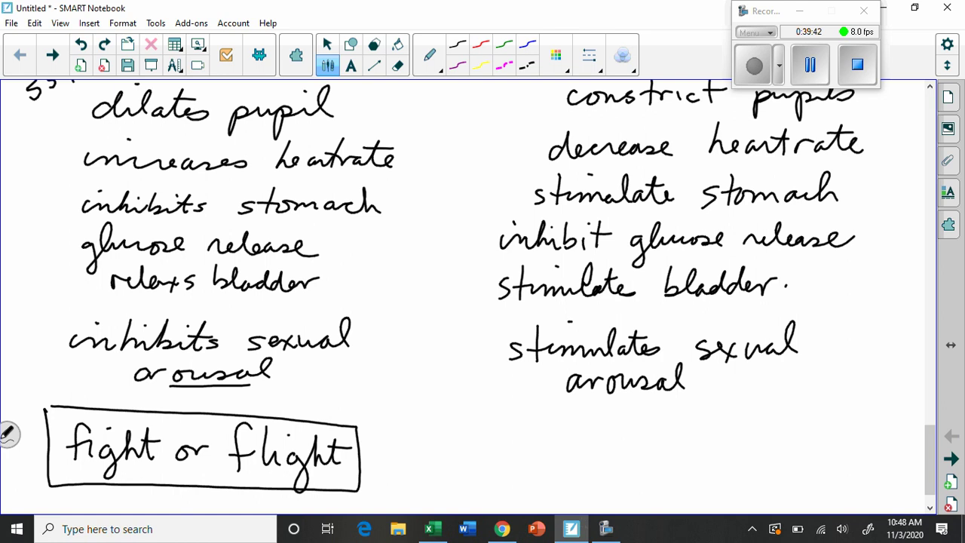
# - Write 'Back to Normal' under the parasympathetic list, box it, and draw an arrow toward 'fight or flight'
pyautogui.moveTo(483, 444); pyautogui.dragTo(484, 469)
pyautogui.moveTo(483, 436)
pyautogui.mouseDown()
pyautogui.moveTo(501, 452)
pyautogui.moveTo(484, 468)
pyautogui.moveTo(547, 467)
pyautogui.mouseUp()
pyautogui.moveTo(558, 431)
pyautogui.mouseDown()
pyautogui.moveTo(559, 462)
pyautogui.moveTo(581, 468)
pyautogui.mouseUp()
pyautogui.moveTo(613, 433); pyautogui.dragTo(611, 462)
pyautogui.moveTo(600, 449)
pyautogui.mouseDown()
pyautogui.moveTo(627, 451)
pyautogui.moveTo(691, 424)
pyautogui.moveTo(722, 451)
pyautogui.moveTo(766, 465)
pyautogui.moveTo(795, 427)
pyautogui.moveTo(799, 460)
pyautogui.mouseUp()
pyautogui.moveTo(818, 407)
pyautogui.mouseDown()
pyautogui.moveTo(514, 416)
pyautogui.moveTo(460, 485)
pyautogui.moveTo(680, 496)
pyautogui.moveTo(808, 407)
pyautogui.mouseUp()
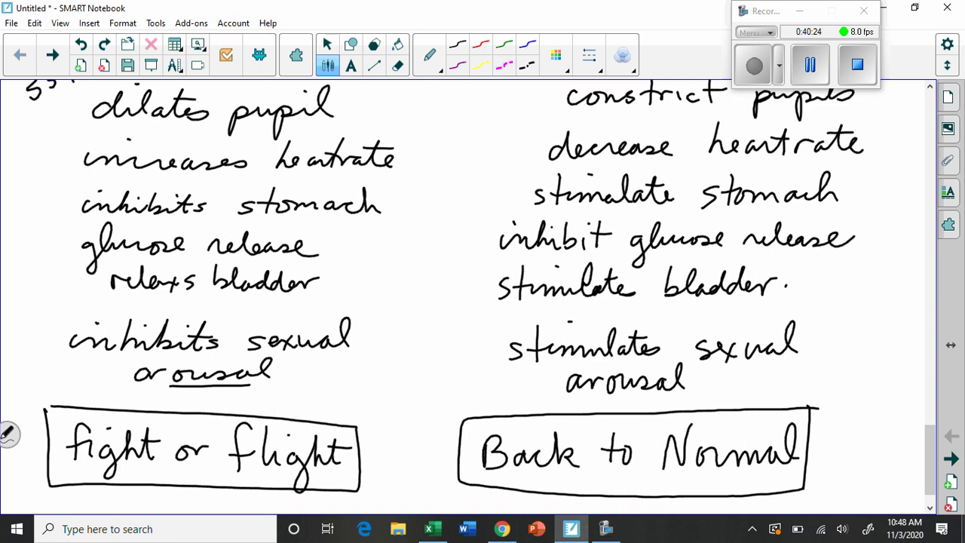
pyautogui.moveTo(413, 350)
pyautogui.mouseDown()
pyautogui.moveTo(322, 413)
pyautogui.moveTo(340, 407)
pyautogui.mouseUp()
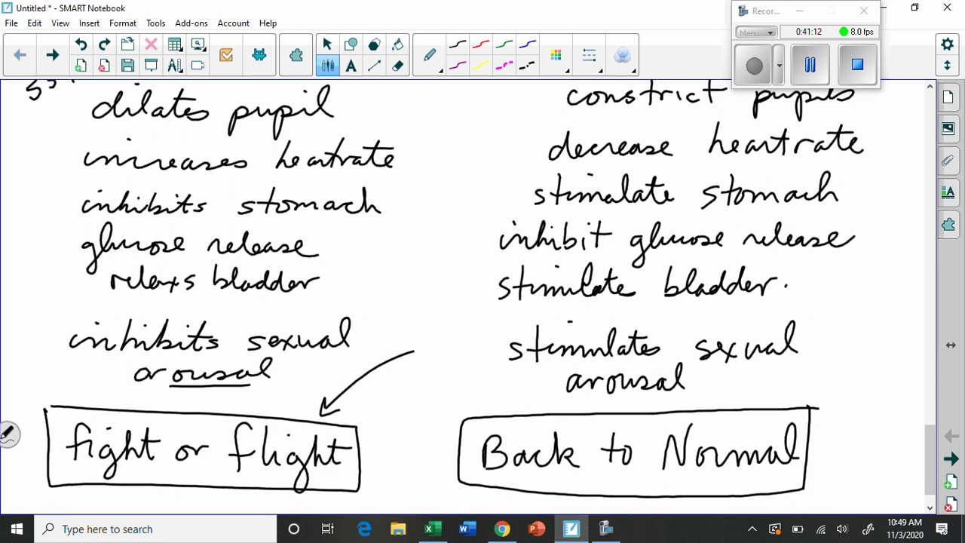
# - Scroll the page to show the boxed 'fight or flight' and 'Back to Normal' labels under each column
pyautogui.scroll(3, 8, 433)
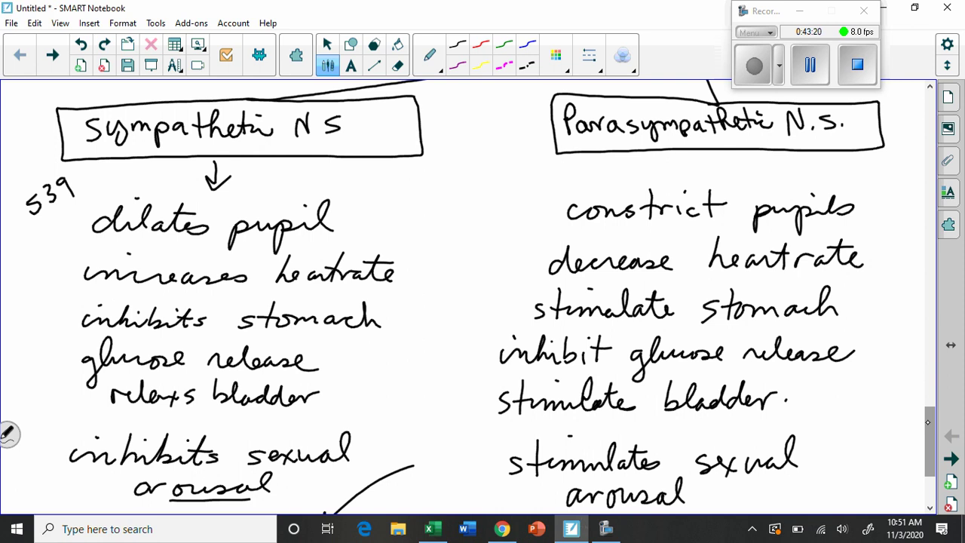
pyautogui.moveTo(928, 422); pyautogui.dragTo(932, 460)
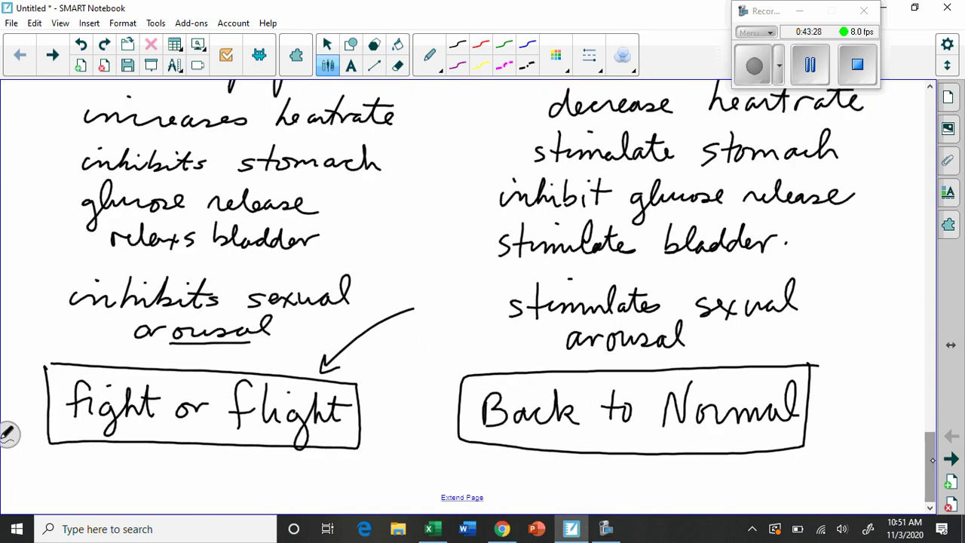